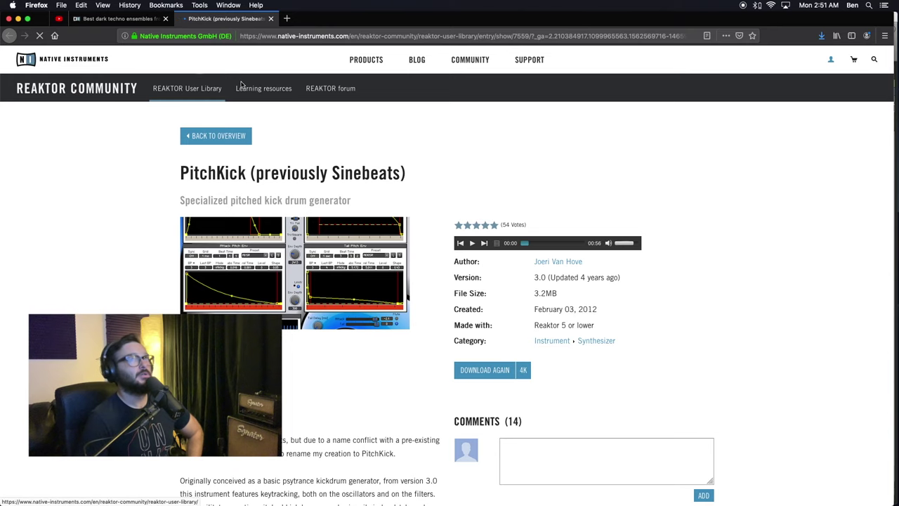
# Open a new Finder window and show the Downloads folder in column view
pyautogui.click(12, 36)
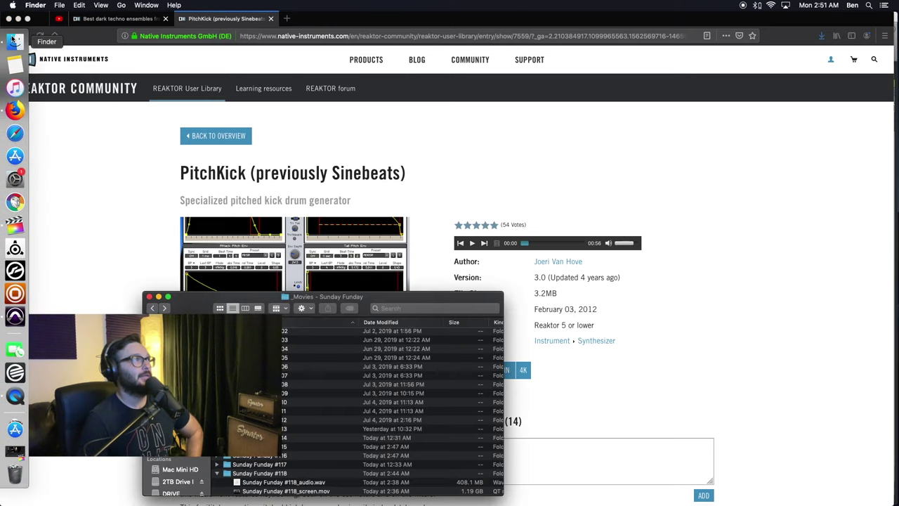
pyautogui.press('super+n')
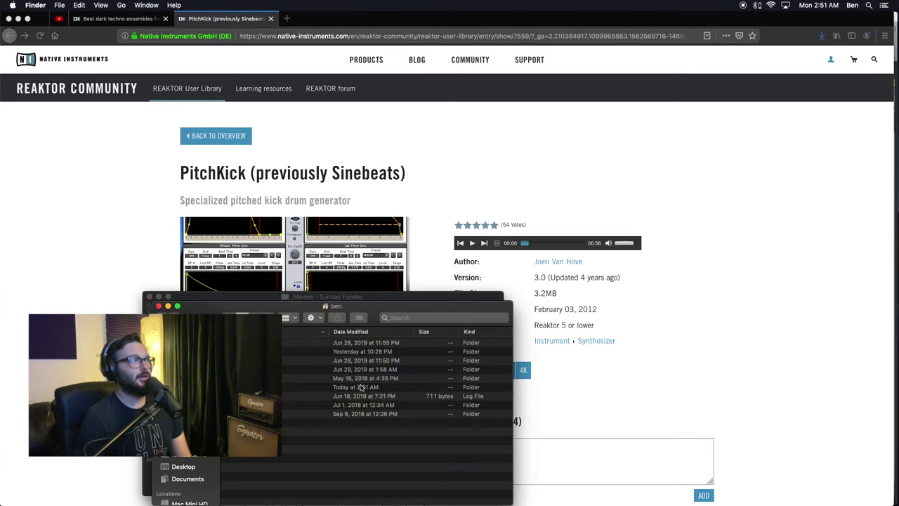
pyautogui.moveTo(200, 307); pyautogui.dragTo(197, 302)
pyautogui.press('super+alt+l')
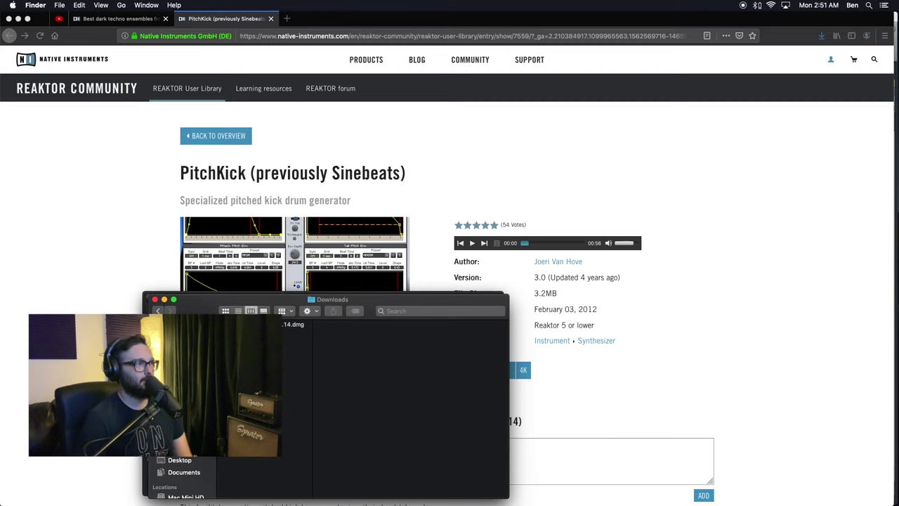
# Open Documents in a second Finder tab and browse to Reaktor 6's Ensembles folder
pyautogui.press('super+shift+o')
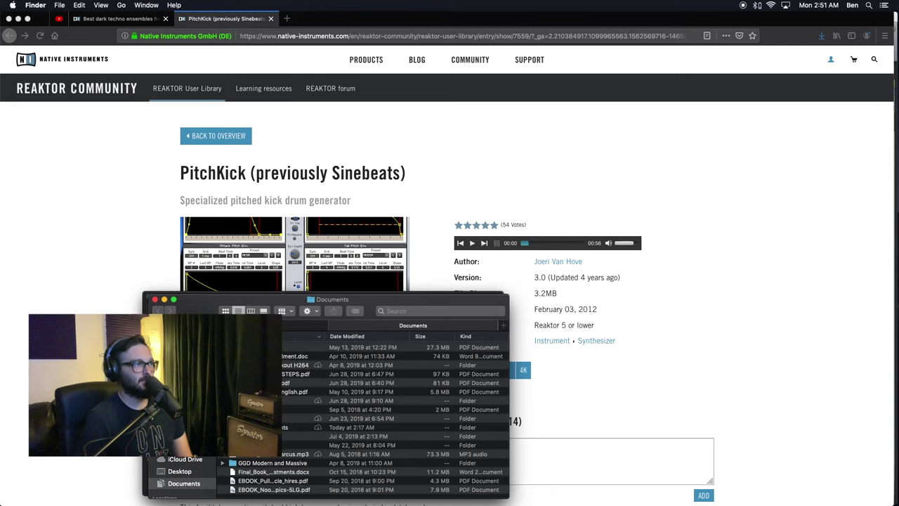
pyautogui.doubleClick(285, 424)
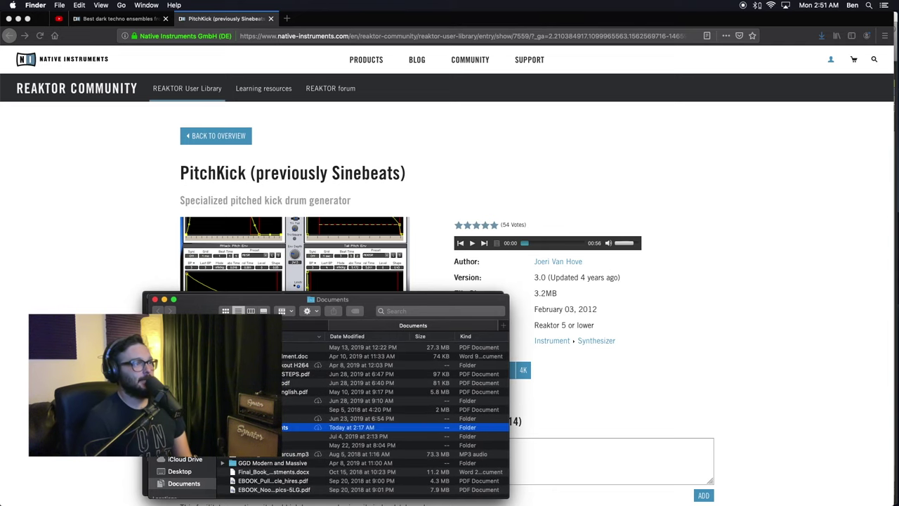
pyautogui.doubleClick(281, 427)
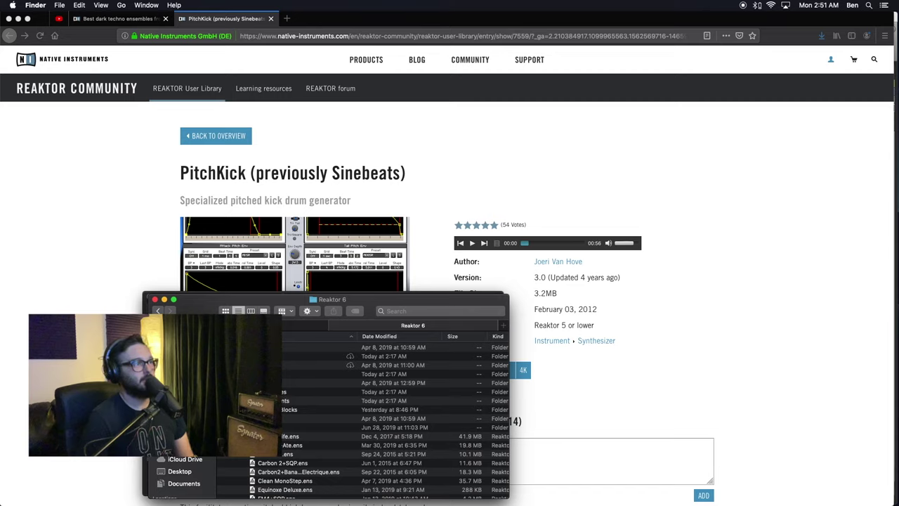
pyautogui.doubleClick(271, 392)
# Extract Pitchkick_v3.zip in the Downloads folder and open the extracted Pitchkick_v3 folder
pyautogui.press('super+n')
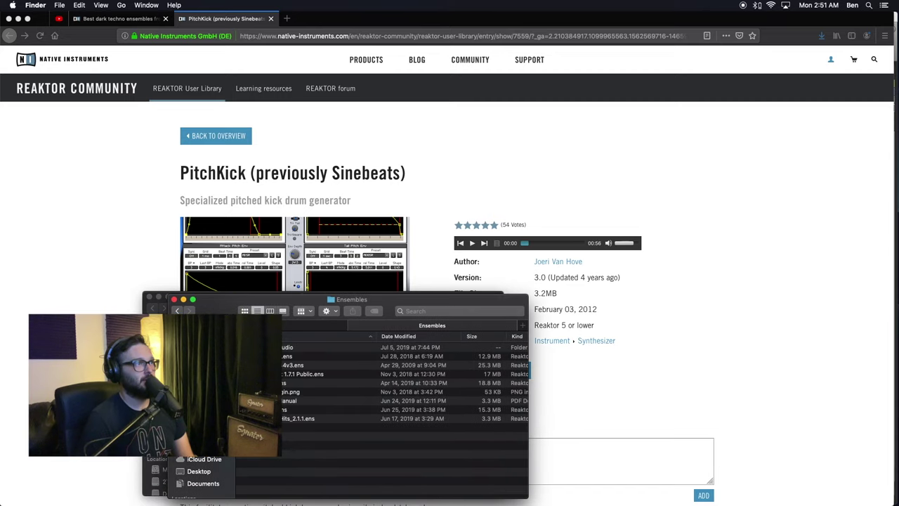
pyautogui.click(268, 352)
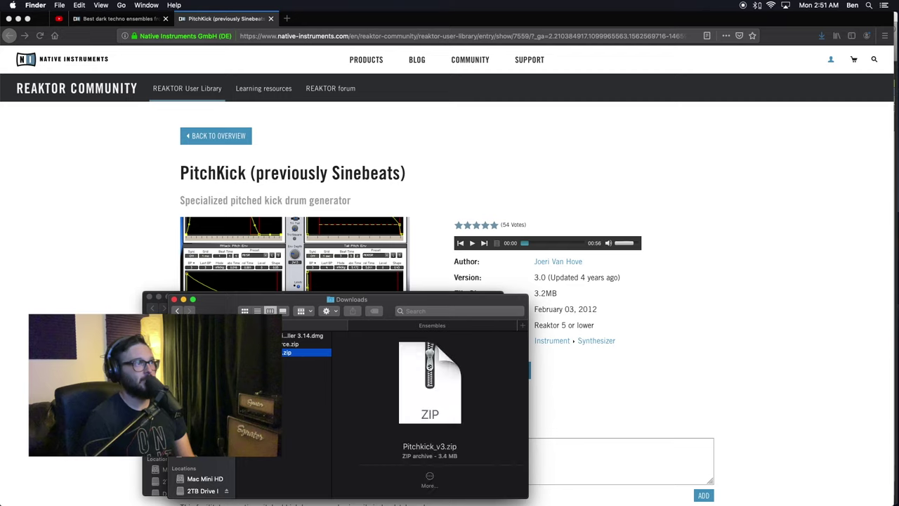
pyautogui.doubleClick(309, 352)
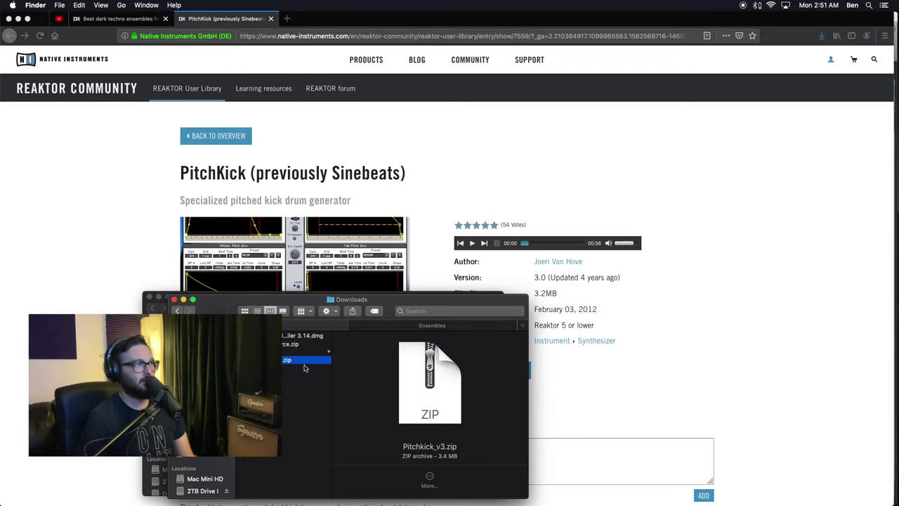
pyautogui.click(396, 343)
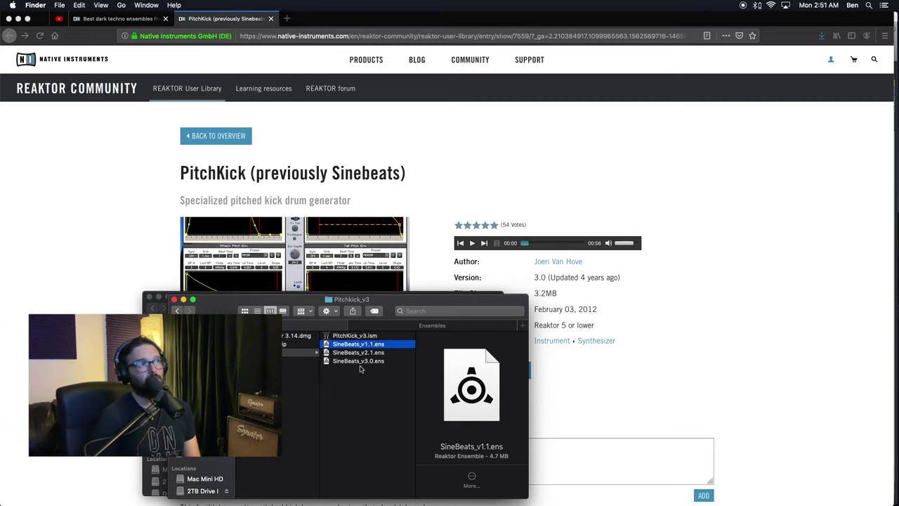
pyautogui.click(135, 267)
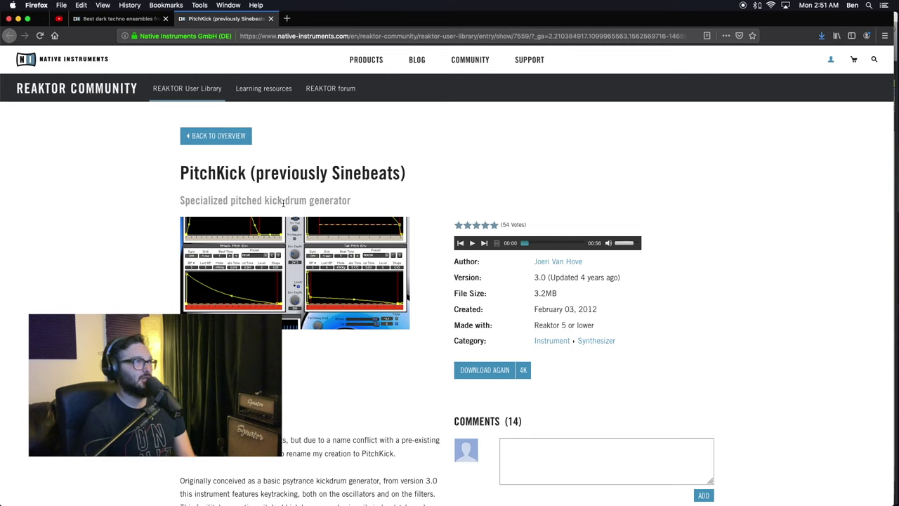
pyautogui.press('super+Tab')
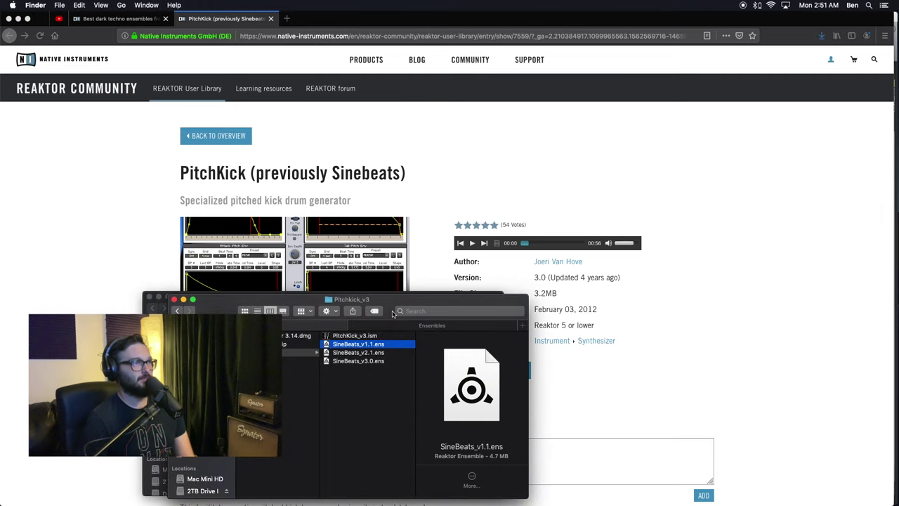
pyautogui.click(368, 361)
pyautogui.click(359, 344)
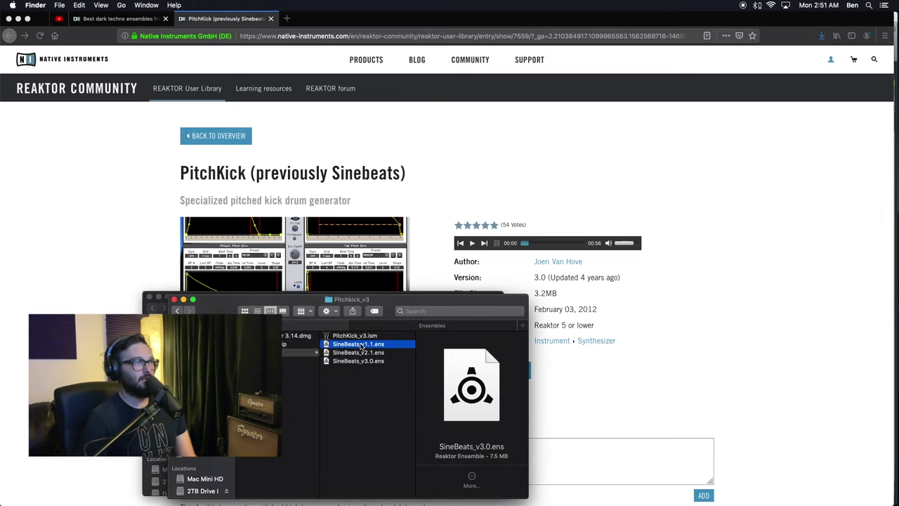
pyautogui.keyDown('shift'); pyautogui.click(367, 361); pyautogui.keyUp('shift')
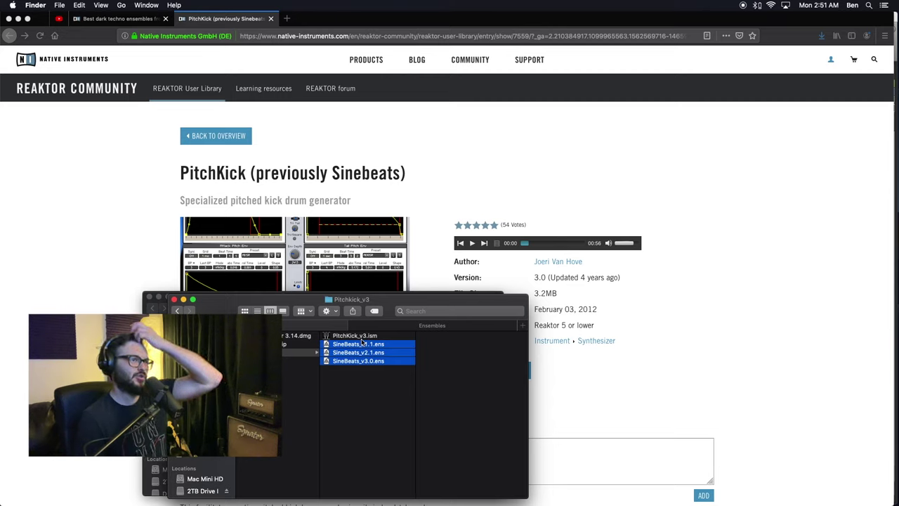
pyautogui.click(375, 390)
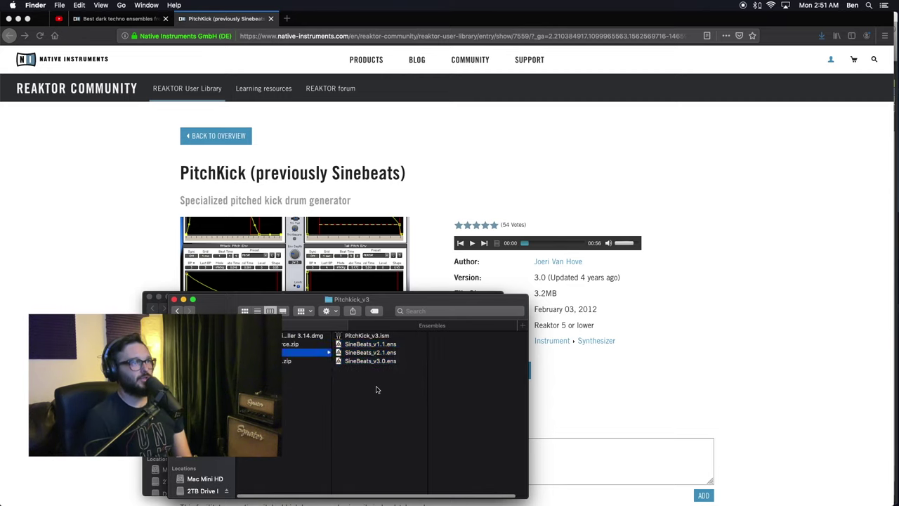
pyautogui.click(385, 362)
pyautogui.hscroll(-1, 384, 384)
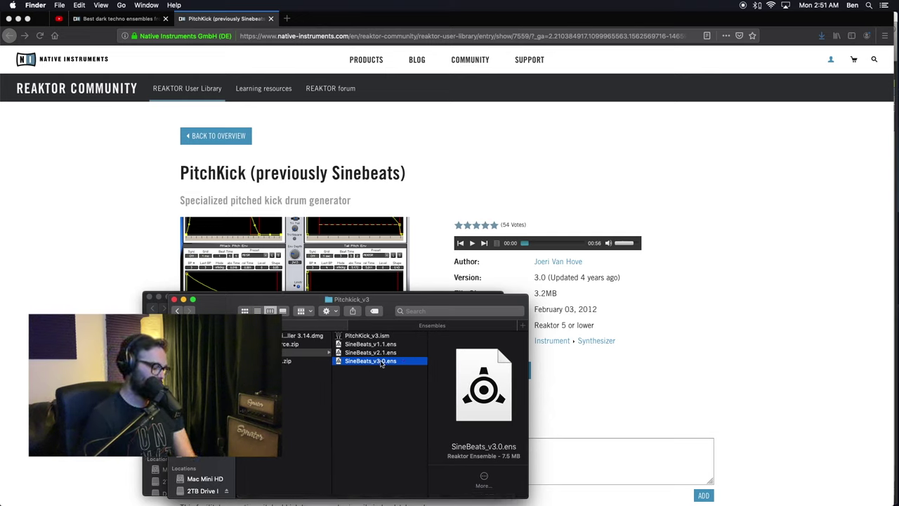
pyautogui.keyDown('shift'); pyautogui.click(369, 345); pyautogui.keyUp('shift')
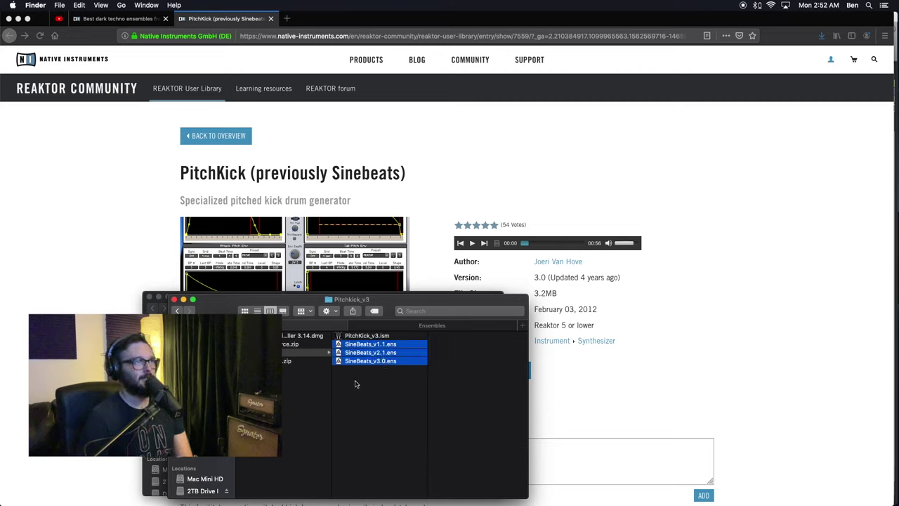
pyautogui.click(357, 389)
pyautogui.click(361, 363)
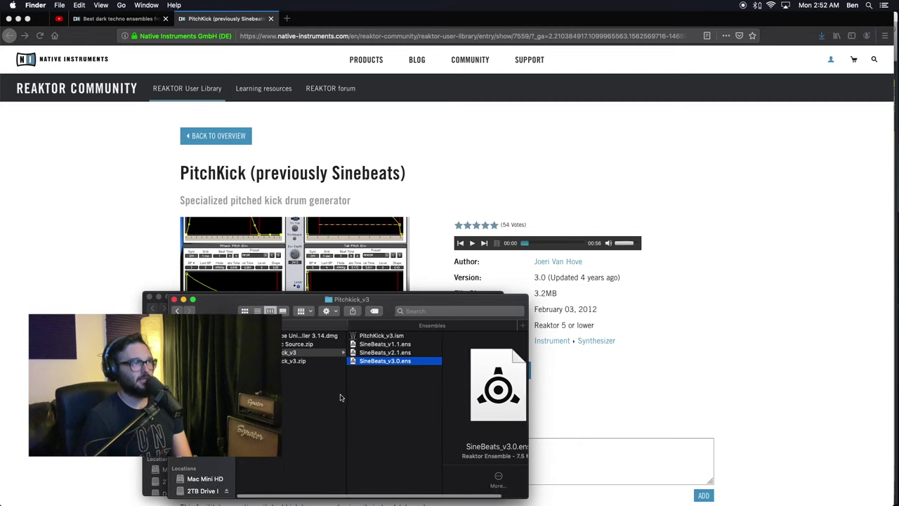
pyautogui.keyDown('shift'); pyautogui.click(365, 347); pyautogui.keyUp('shift')
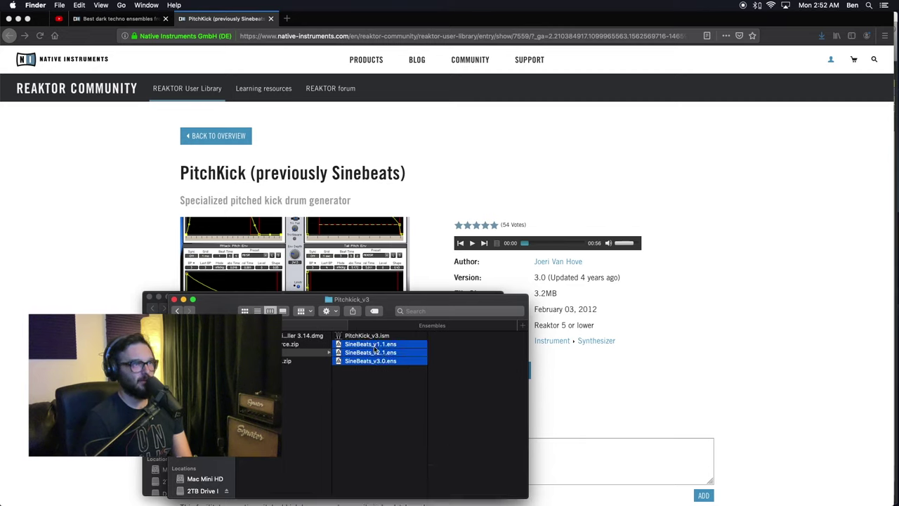
pyautogui.click(363, 382)
# Move SineBeats_v1.1.ens, SineBeats_v2.1.ens and SineBeats_v3.0.ens from the Pitchkick_v3 folder into Reaktor 6's Ensembles folder
pyautogui.click(391, 346)
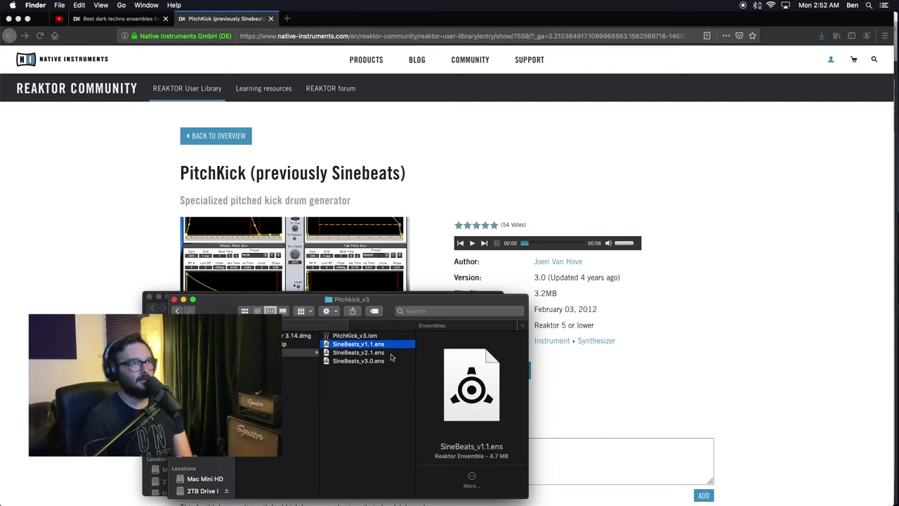
pyautogui.click(358, 352)
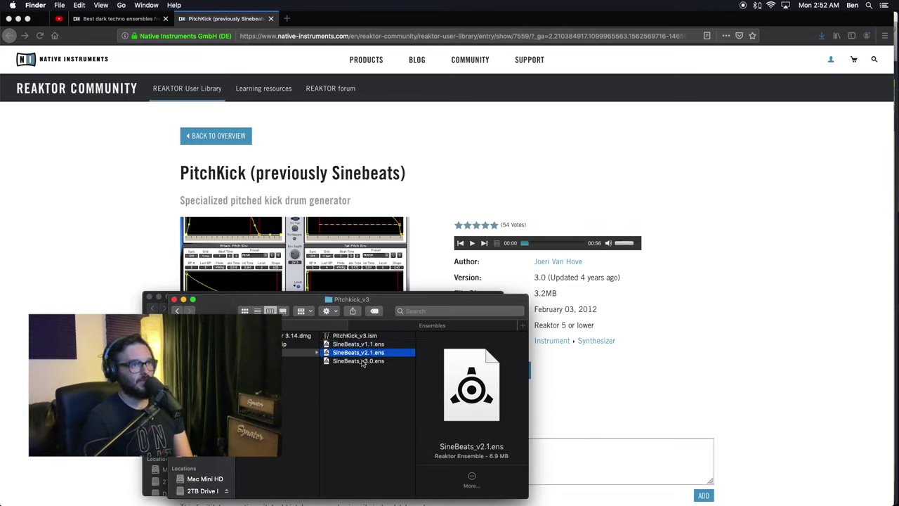
pyautogui.click(363, 361)
pyautogui.keyDown('shift'); pyautogui.click(370, 344); pyautogui.keyUp('shift')
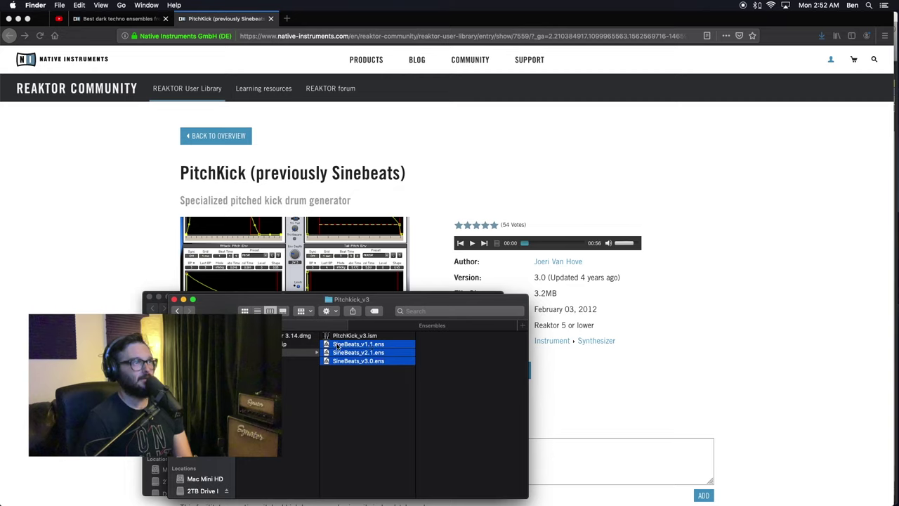
pyautogui.moveTo(337, 344); pyautogui.dragTo(404, 328)
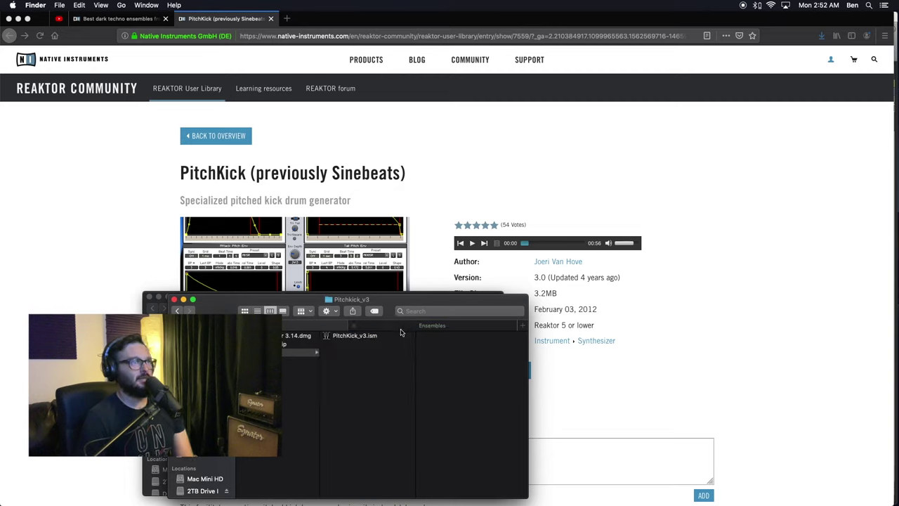
# Move PitchKick_v3.ism from the Pitchkick_v3 folder into Reaktor 6's Instruments folder
pyautogui.click(355, 335)
pyautogui.click(398, 329)
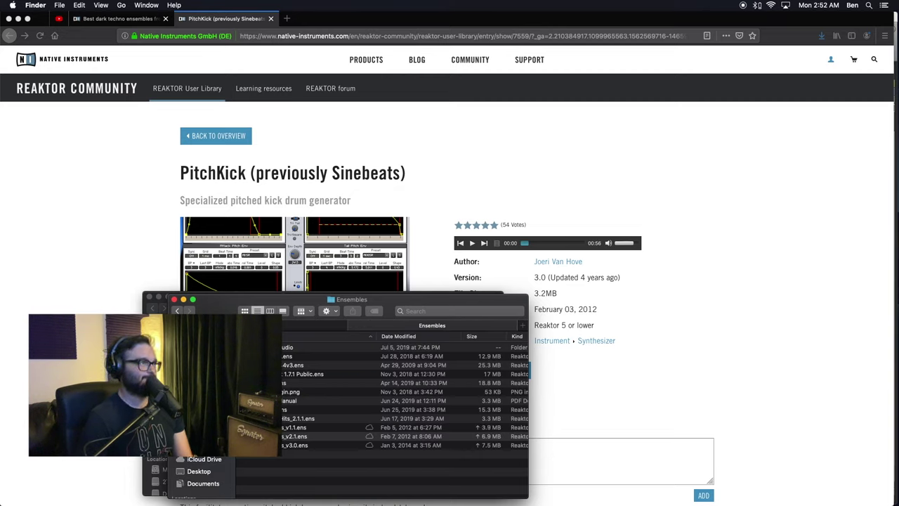
pyautogui.click(177, 310)
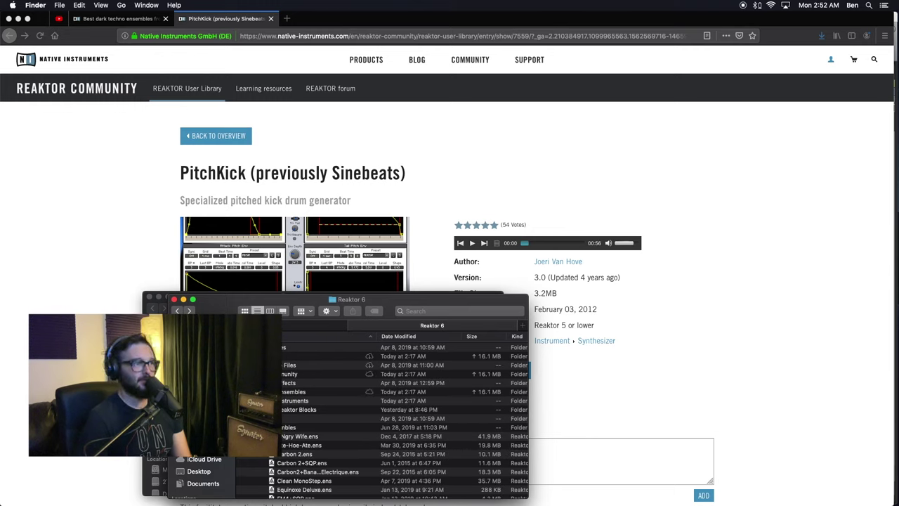
pyautogui.doubleClick(294, 400)
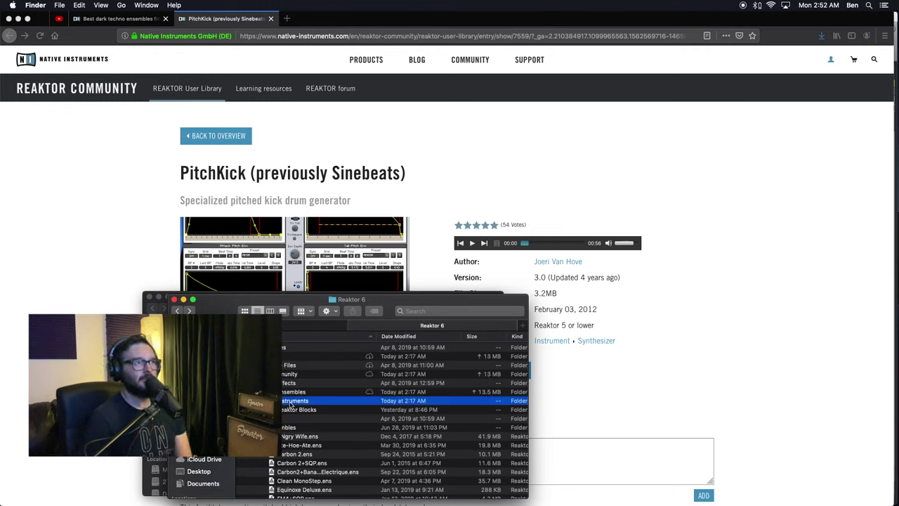
pyautogui.click(295, 330)
pyautogui.moveTo(335, 339); pyautogui.dragTo(430, 333)
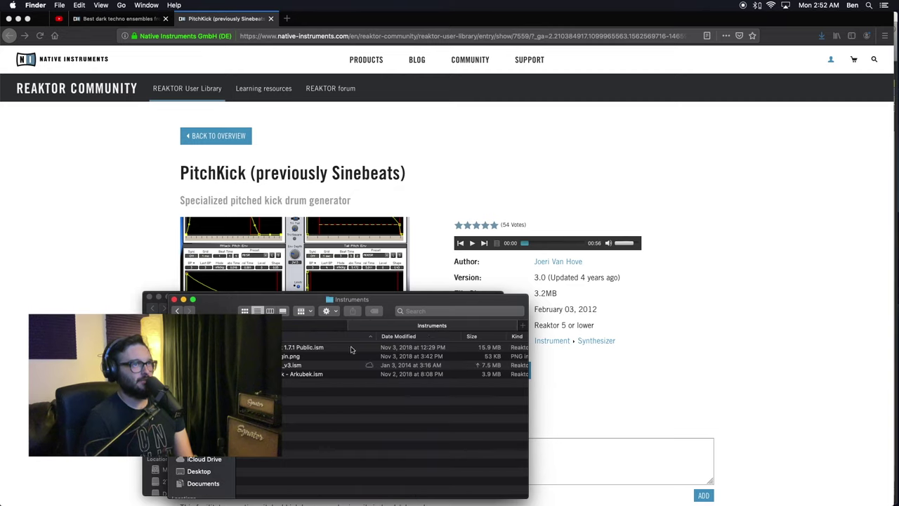
# Move the emptied Pitchkick_v3 folder and Pitchkick_v3.zip from Downloads to the Trash
pyautogui.click(177, 309)
pyautogui.click(176, 309)
pyautogui.click(270, 353)
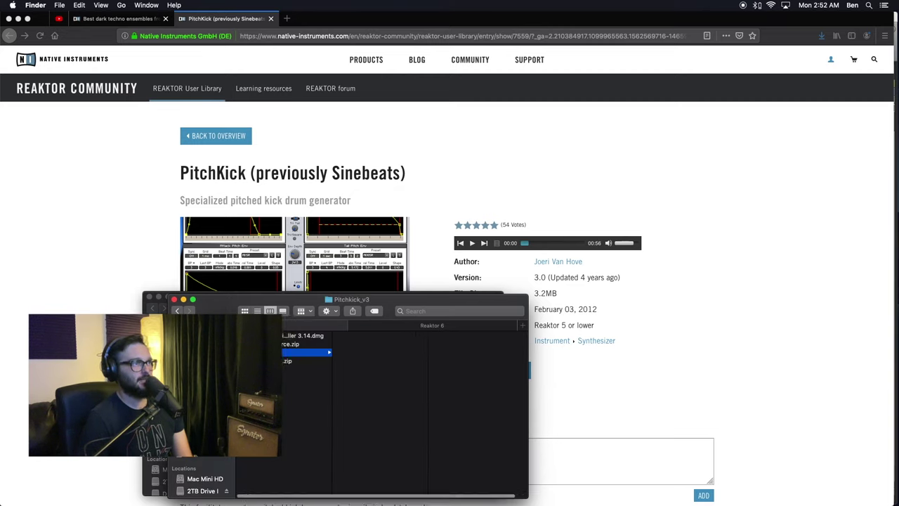
pyautogui.keyDown('shift'); pyautogui.click(274, 360); pyautogui.keyUp('shift')
pyautogui.rightClick(288, 360)
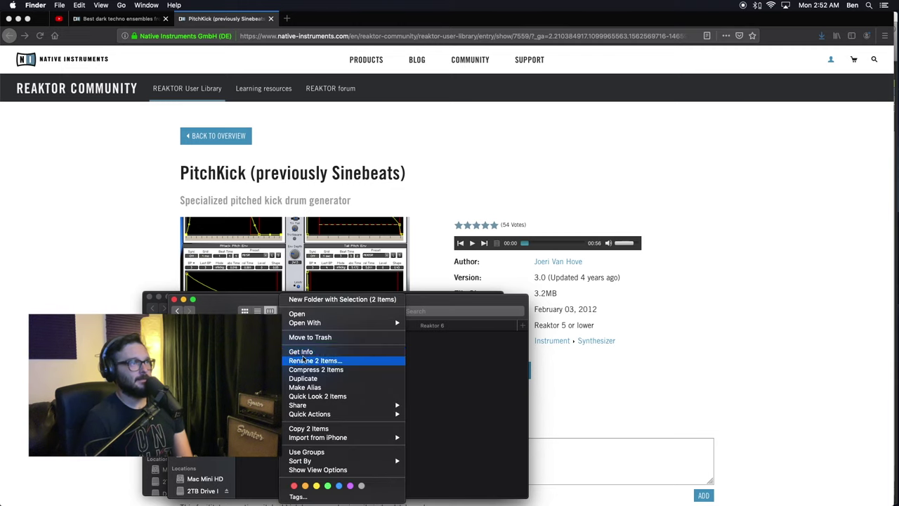
pyautogui.click(313, 337)
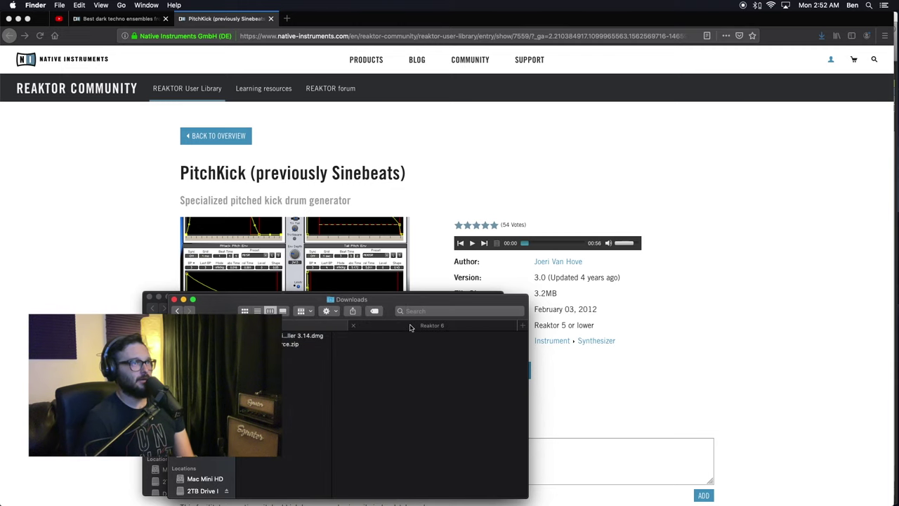
# Switch to the Reaktor 6 plug-in in Pro Tools and choose Play on its welcome screen
pyautogui.click(8, 18)
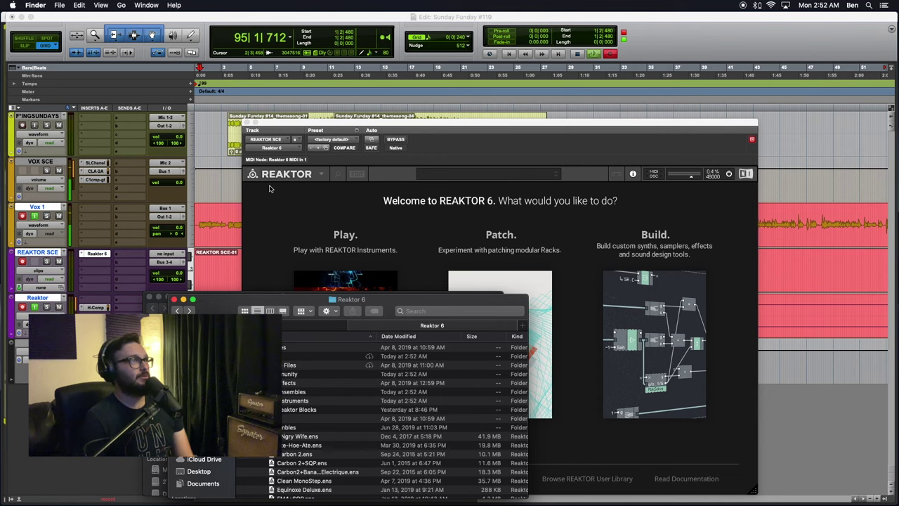
pyautogui.click(469, 149)
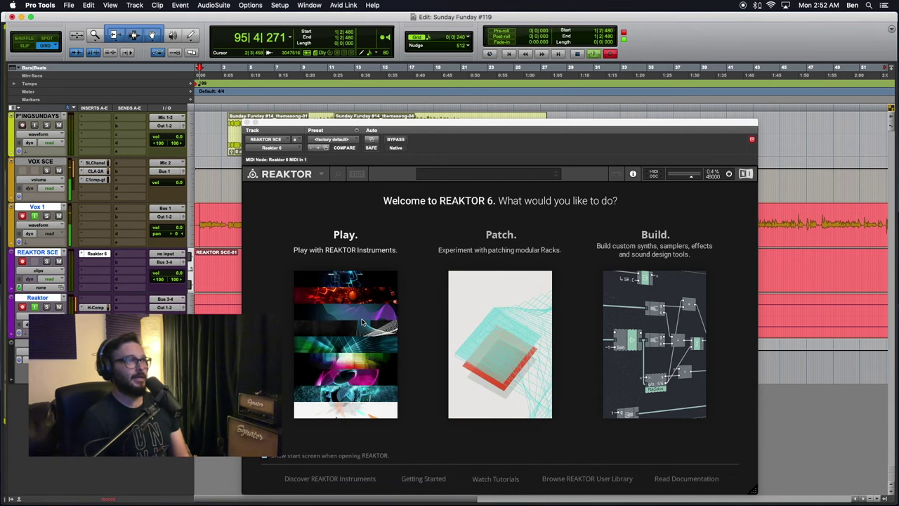
pyautogui.click(363, 321)
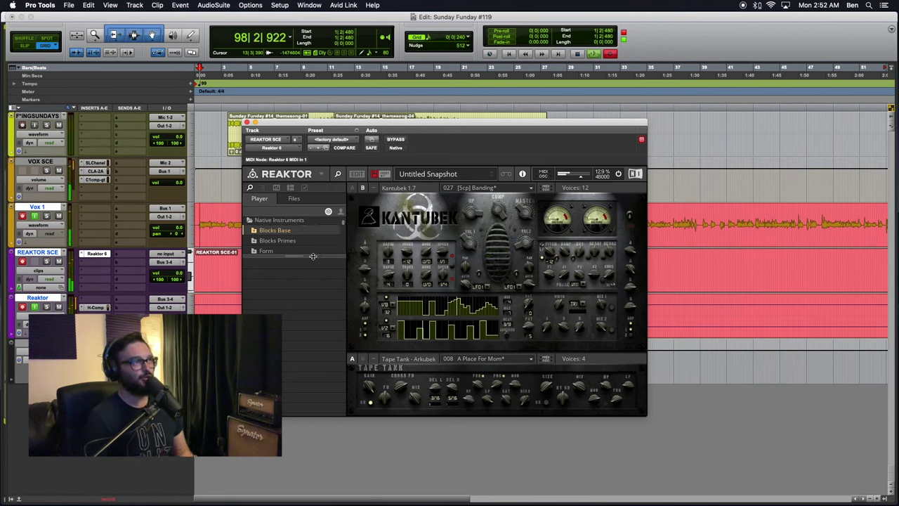
# Turn on Reaktor's edit mode and show the Library contents in its browser
pyautogui.click(357, 173)
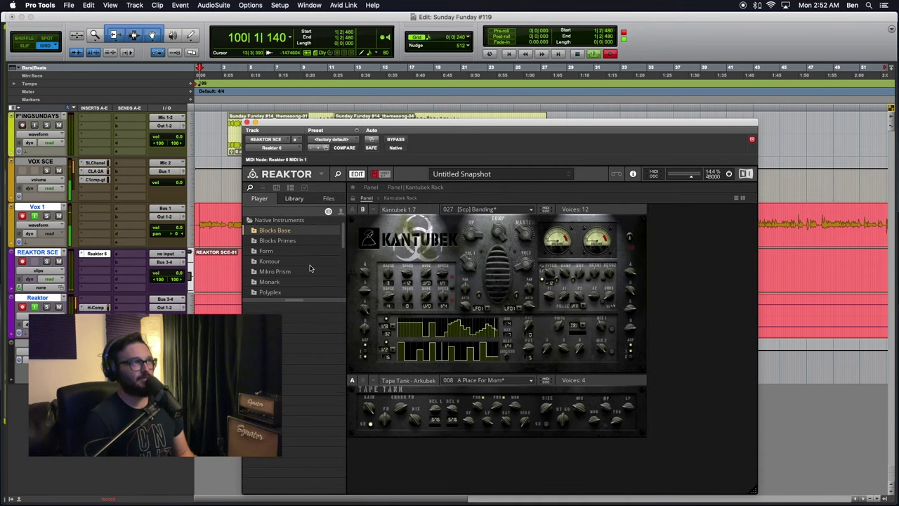
pyautogui.click(293, 199)
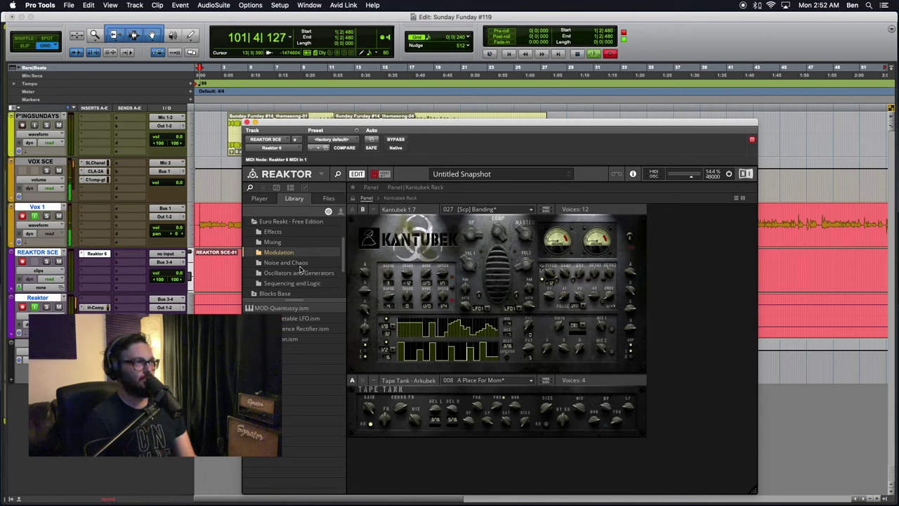
# Load the PitchKick v3.0 ensemble from the user library's Community Ensembles folder, without saving changes to Kantubek 1.7.1 Public.ens
pyautogui.moveTo(298, 300); pyautogui.dragTo(296, 342)
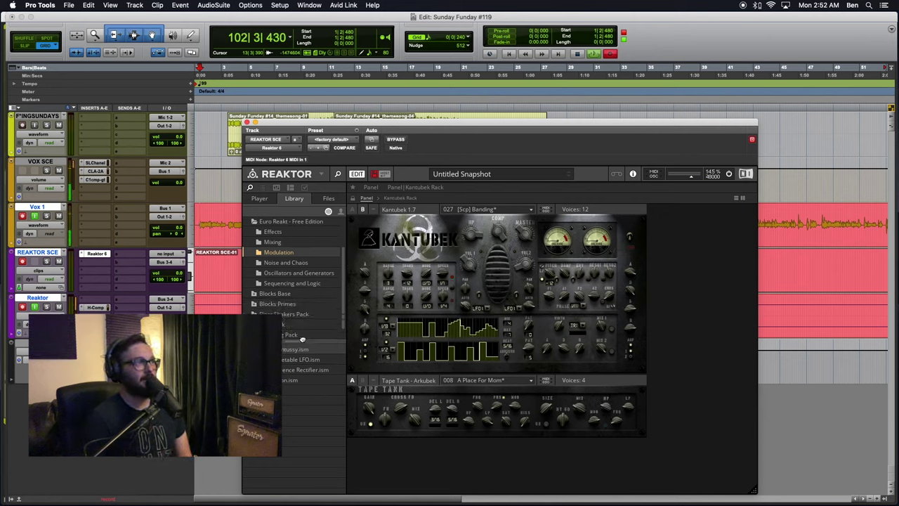
pyautogui.click(341, 211)
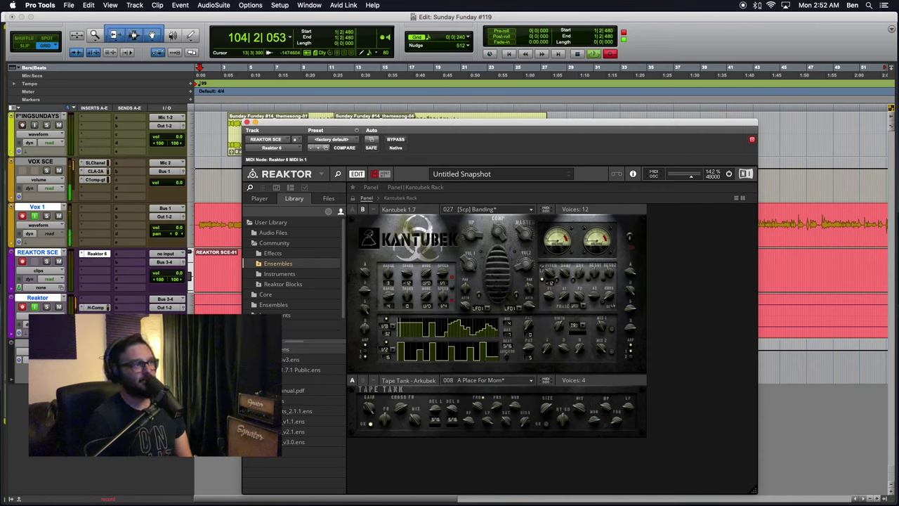
pyautogui.doubleClick(283, 444)
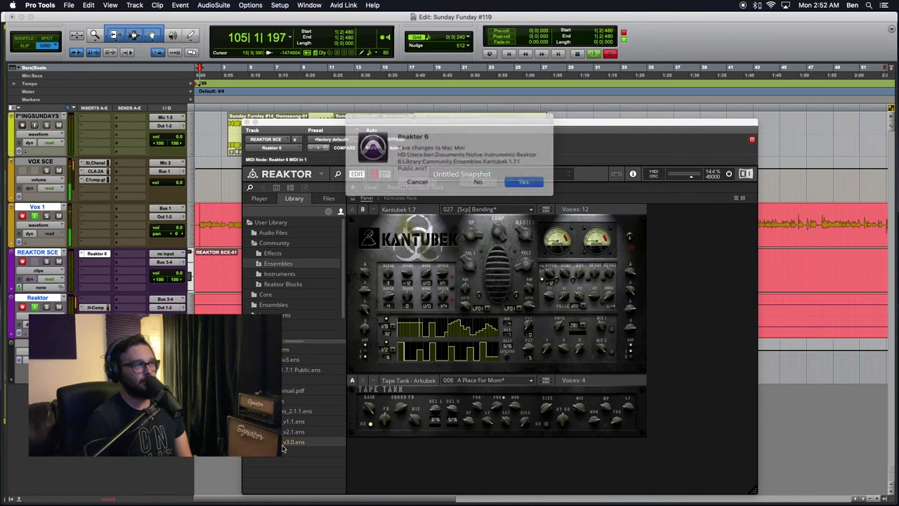
pyautogui.click(475, 181)
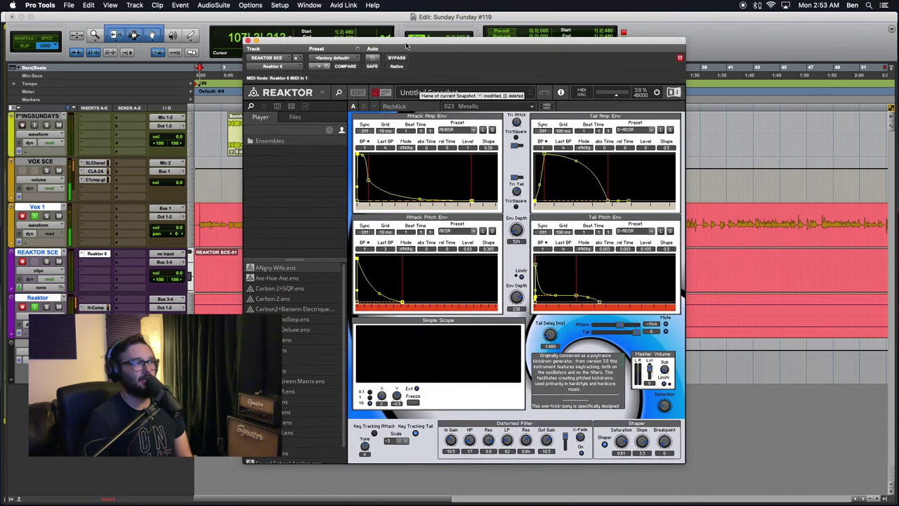
# Turn on edit mode for PitchKick and show the user library's Community Ensembles in the browser
pyautogui.click(358, 92)
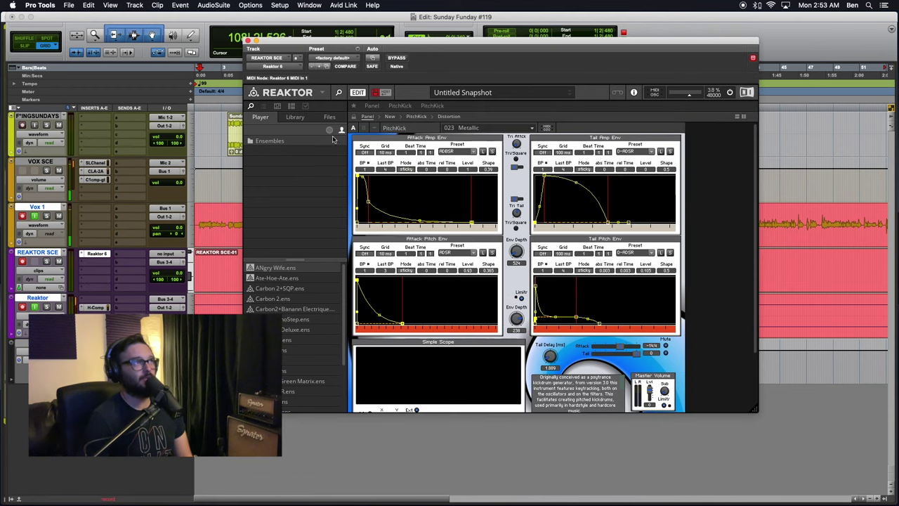
pyautogui.click(295, 117)
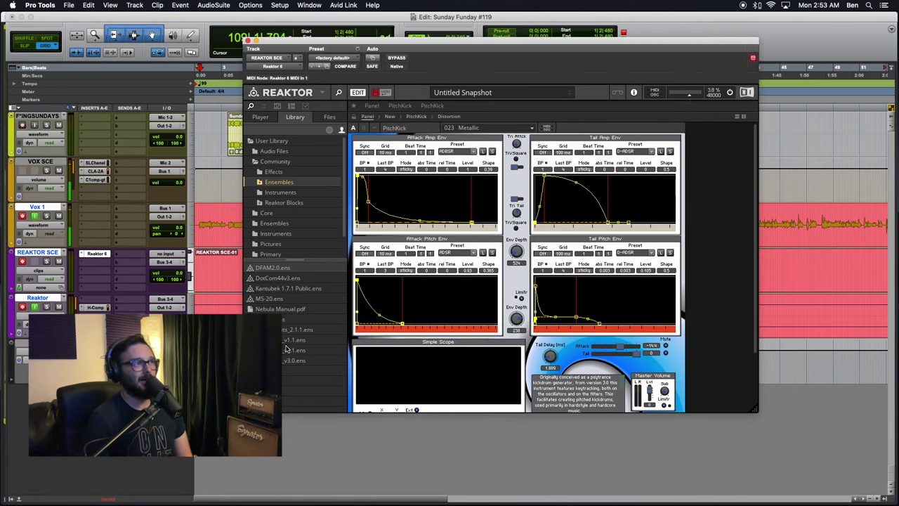
pyautogui.scroll(-3, 494, 295)
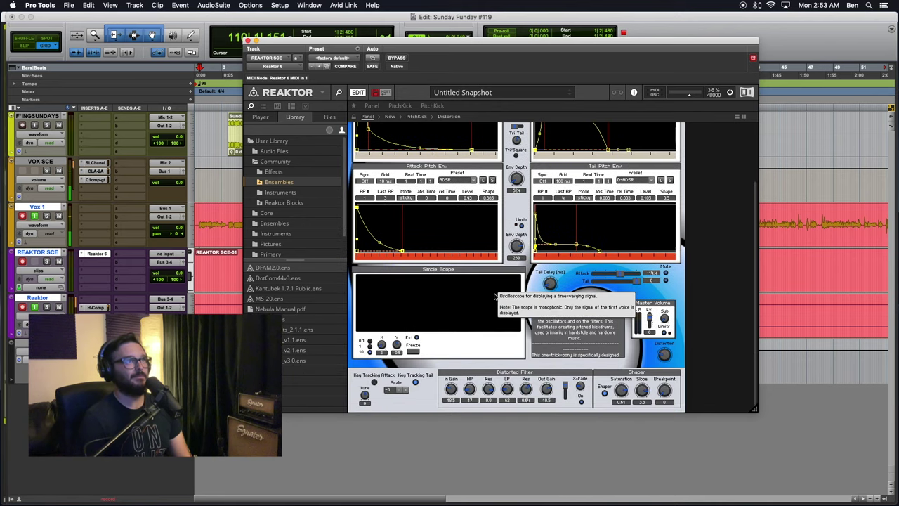
pyautogui.scroll(3, 432, 250)
# Hide Reaktor's browser and resize the plug-in window so the whole PitchKick panel fits inside it
pyautogui.click(338, 93)
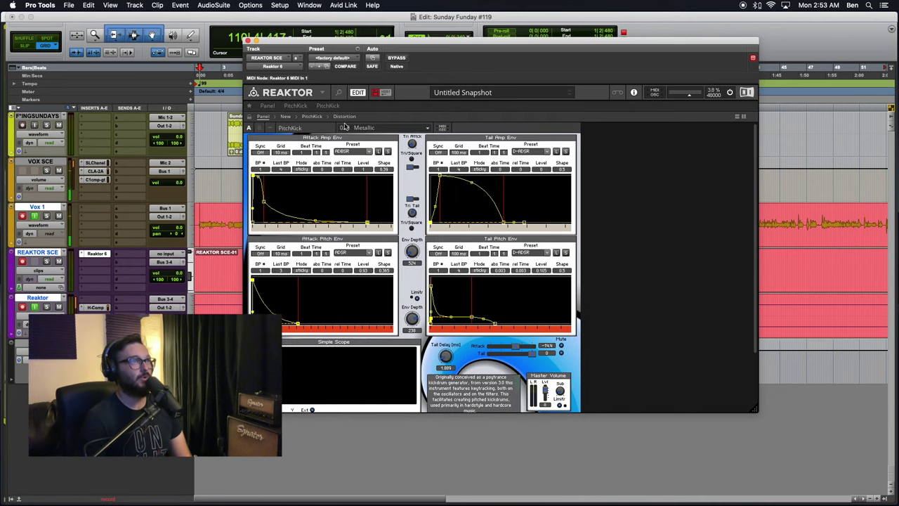
pyautogui.moveTo(754, 410); pyautogui.dragTo(582, 490)
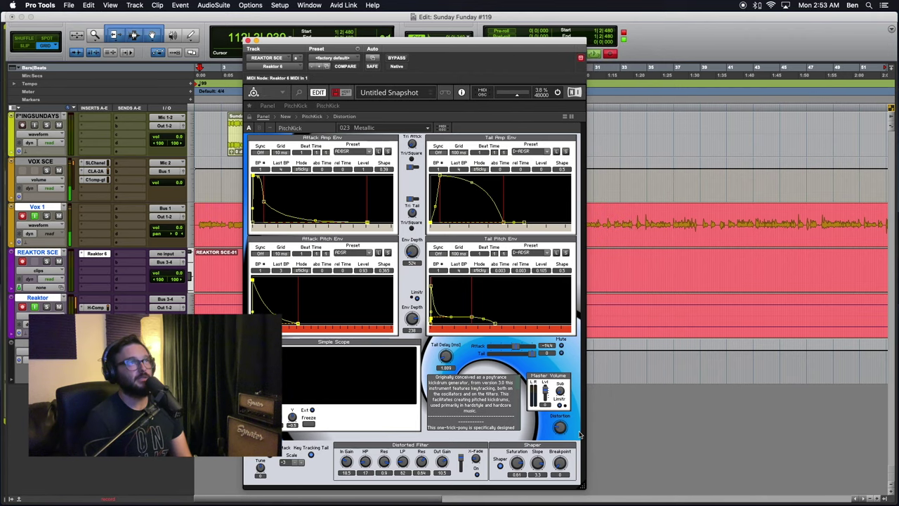
pyautogui.moveTo(404, 39); pyautogui.dragTo(447, 42)
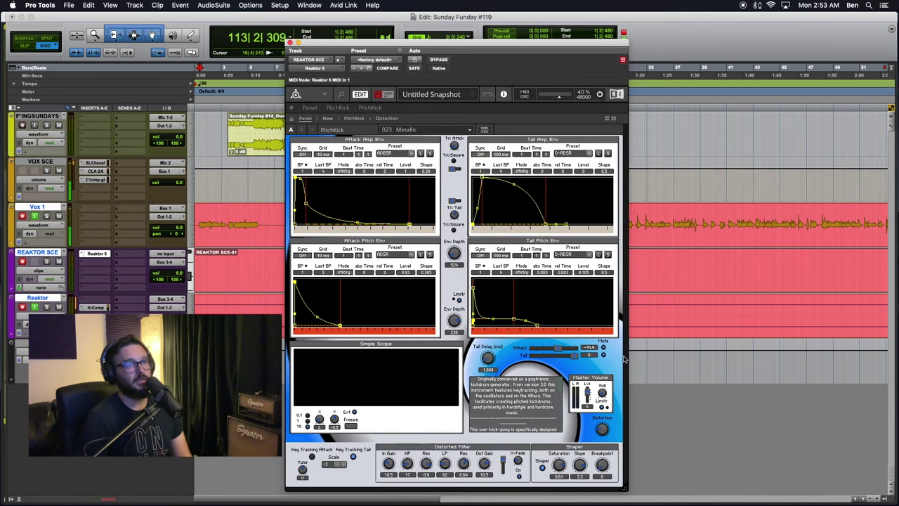
pyautogui.moveTo(626, 488); pyautogui.dragTo(622, 490)
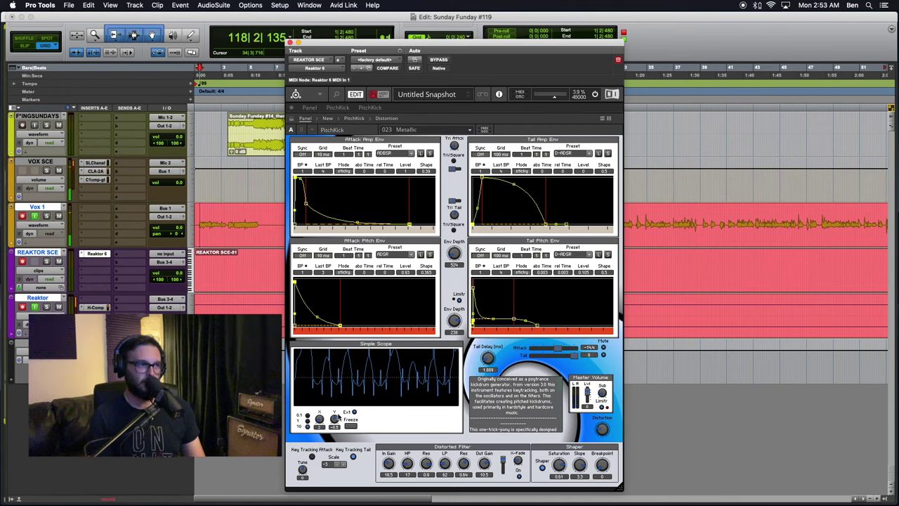
# Scale up the Simple Scope waveform and reshape the Tail Amp and Attack Amp envelopes with longer decays
pyautogui.moveTo(339, 416); pyautogui.dragTo(344, 386)
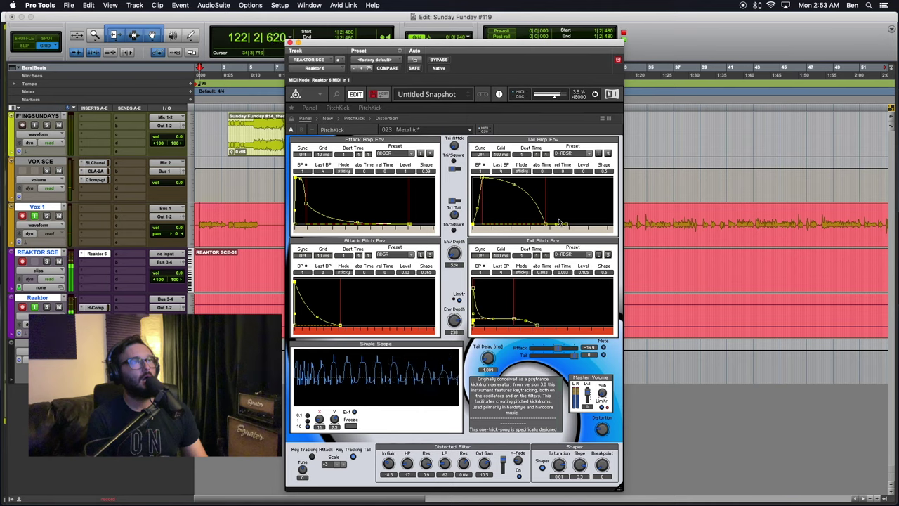
pyautogui.moveTo(547, 225); pyautogui.dragTo(566, 218)
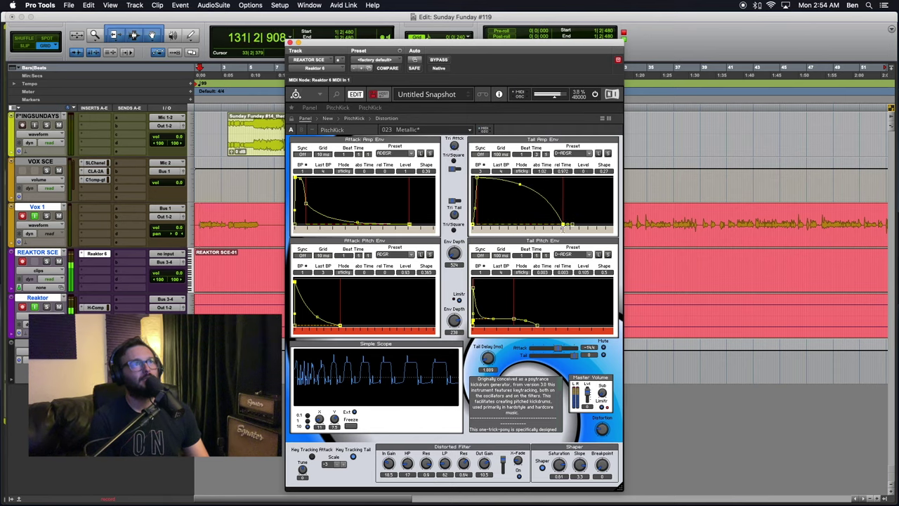
pyautogui.moveTo(584, 224); pyautogui.dragTo(665, 238)
pyautogui.moveTo(541, 171); pyautogui.dragTo(546, 132)
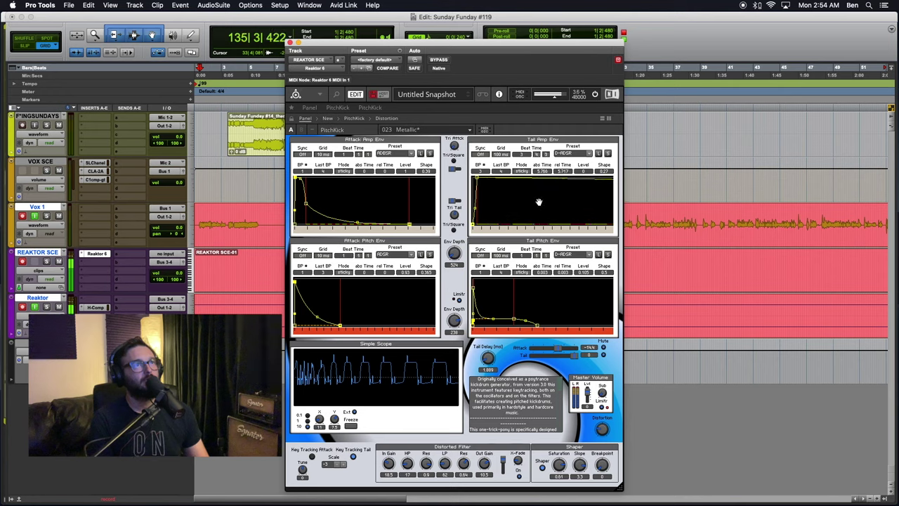
pyautogui.moveTo(539, 172); pyautogui.dragTo(573, 188)
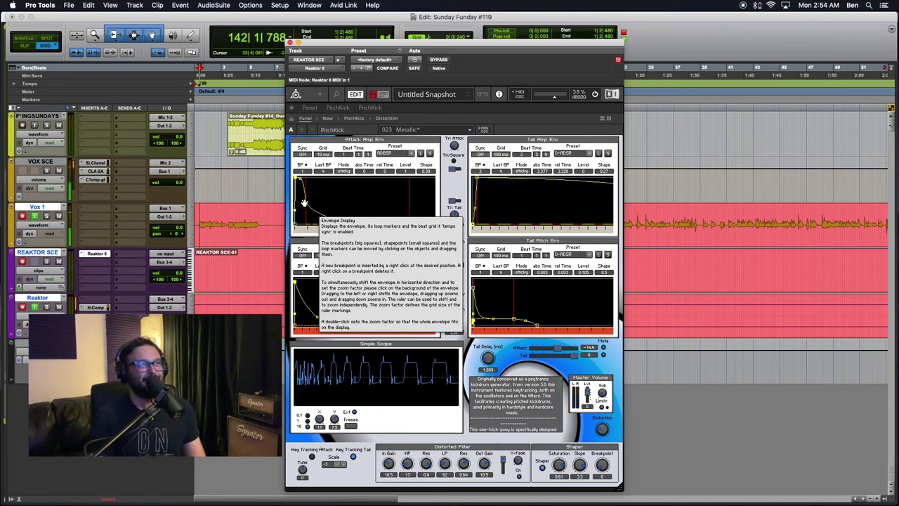
pyautogui.moveTo(305, 202)
pyautogui.mouseDown()
pyautogui.moveTo(302, 214)
pyautogui.moveTo(300, 200)
pyautogui.moveTo(308, 201)
pyautogui.mouseUp()
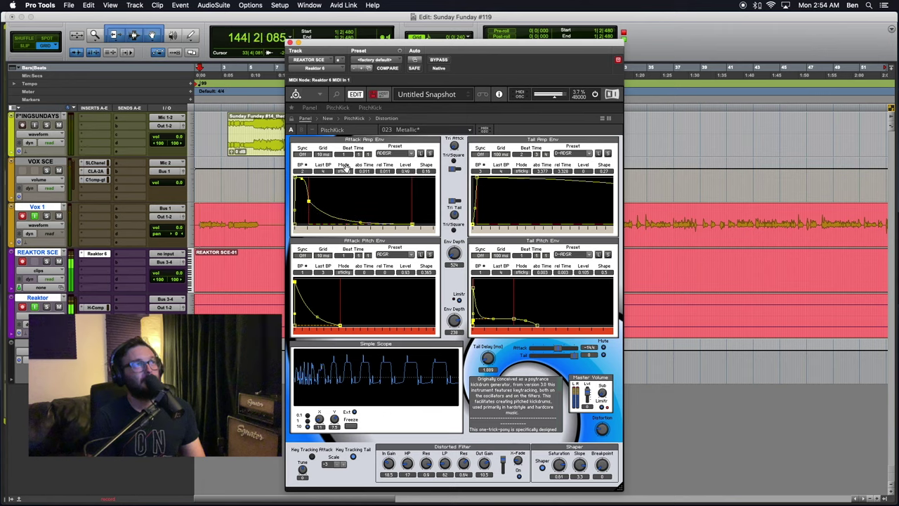
# Switch the PitchKick instrument to panel view B and set the attack section's Env Depth to 0
pyautogui.click(301, 130)
pyautogui.click(292, 130)
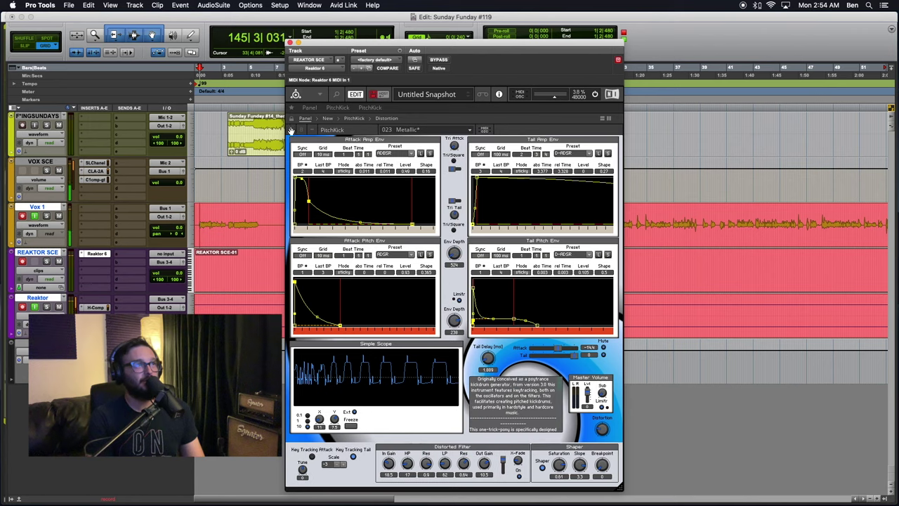
pyautogui.click(299, 130)
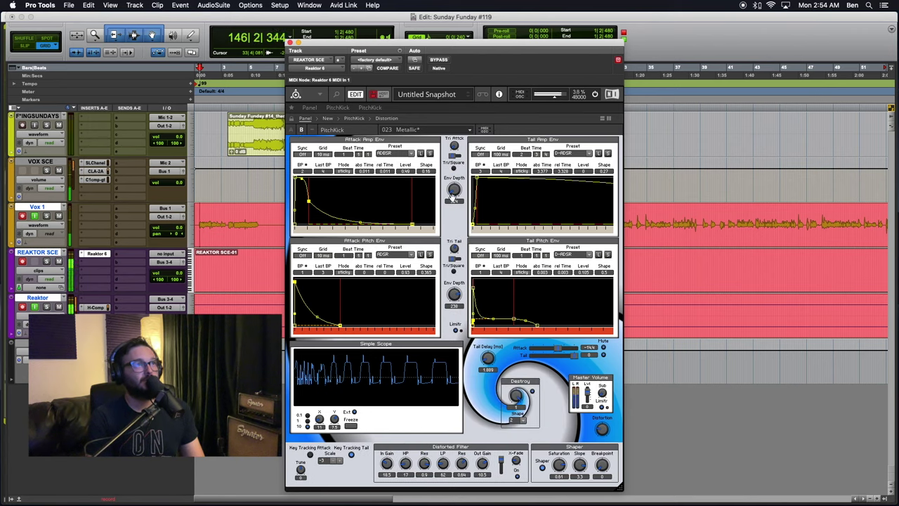
pyautogui.moveTo(452, 197); pyautogui.dragTo(457, 230)
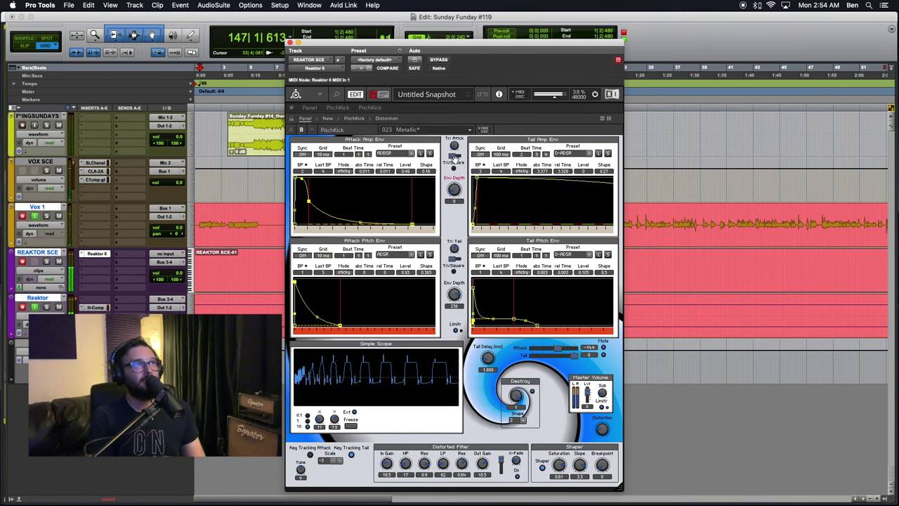
pyautogui.moveTo(454, 156); pyautogui.dragTo(451, 155)
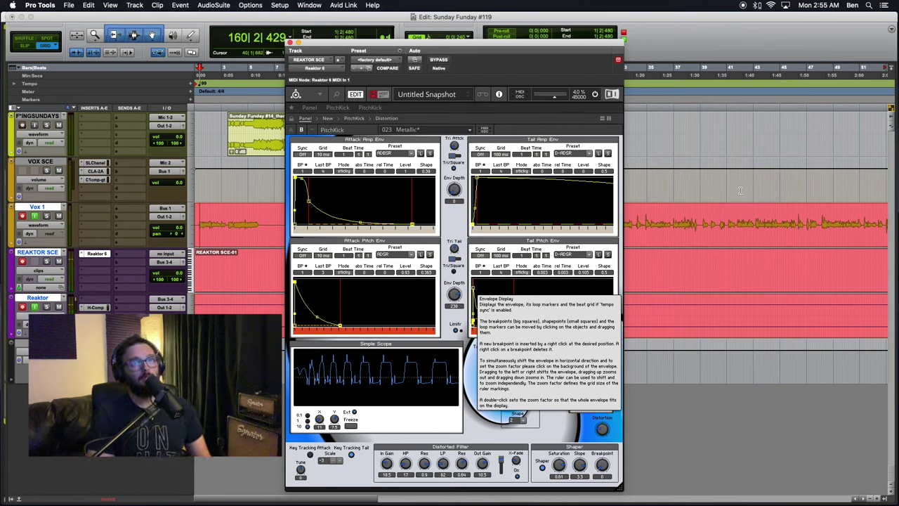
pyautogui.press('r')
pyautogui.press('r')
pyautogui.press('r')
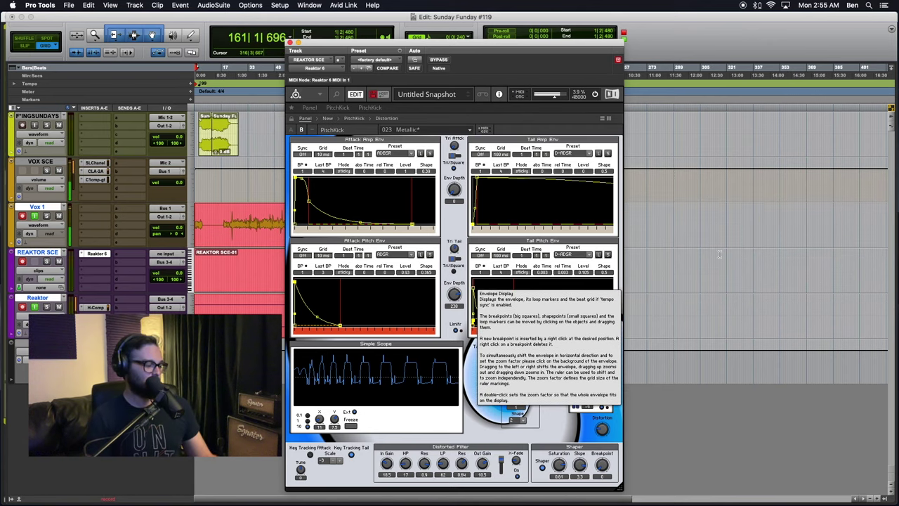
# Audition the Evil Kick and Hardcore Kick snapshots from PitchKick's Hardcore Kicks [Pitched] bank
pyautogui.click(415, 131)
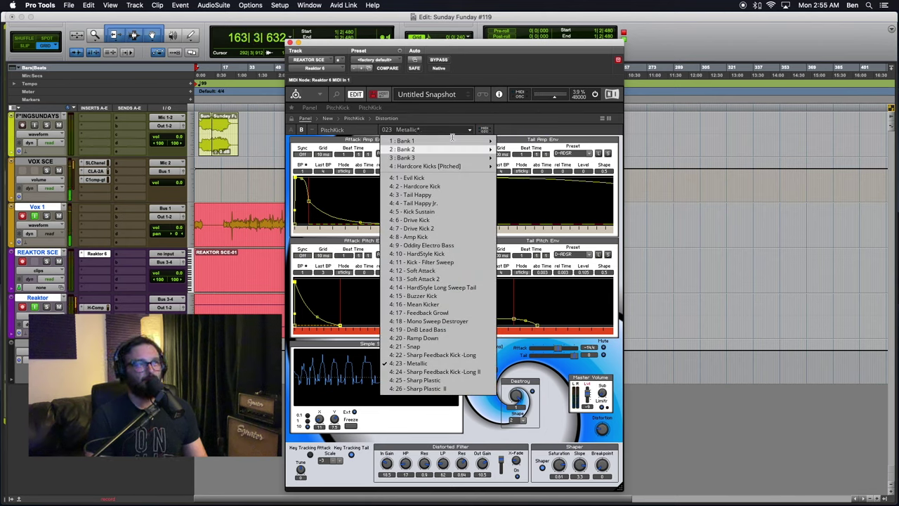
pyautogui.moveTo(425, 142)
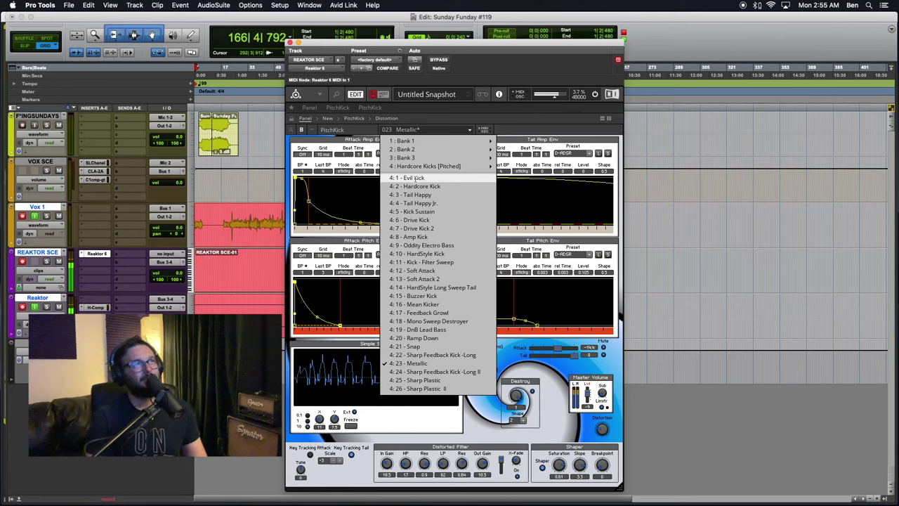
pyautogui.click(414, 178)
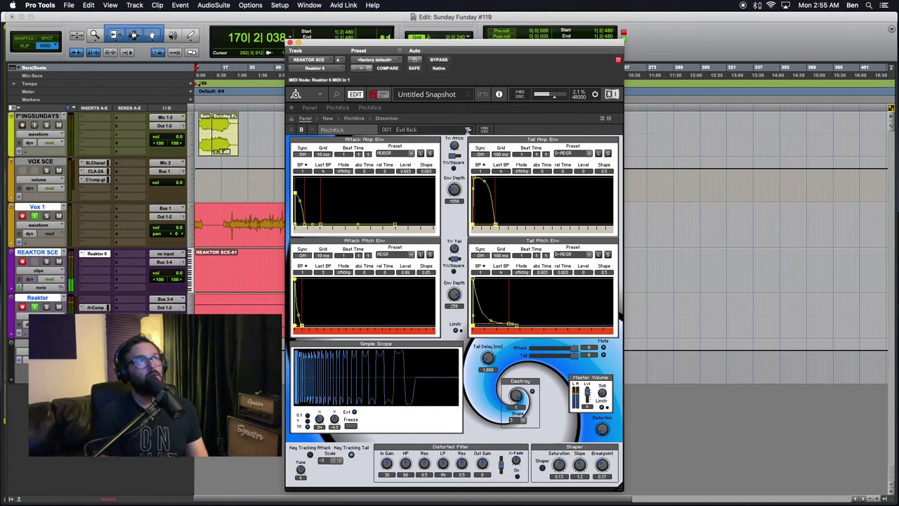
pyautogui.click(467, 130)
pyautogui.click(425, 187)
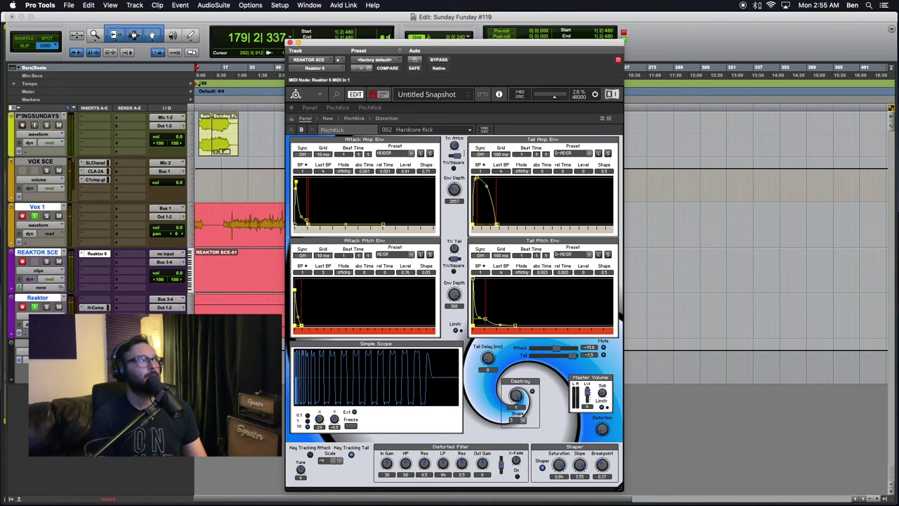
# Audition the Tail Happy, Tail Happy Jr. and Kick Sustain snapshots in turn
pyautogui.click(421, 130)
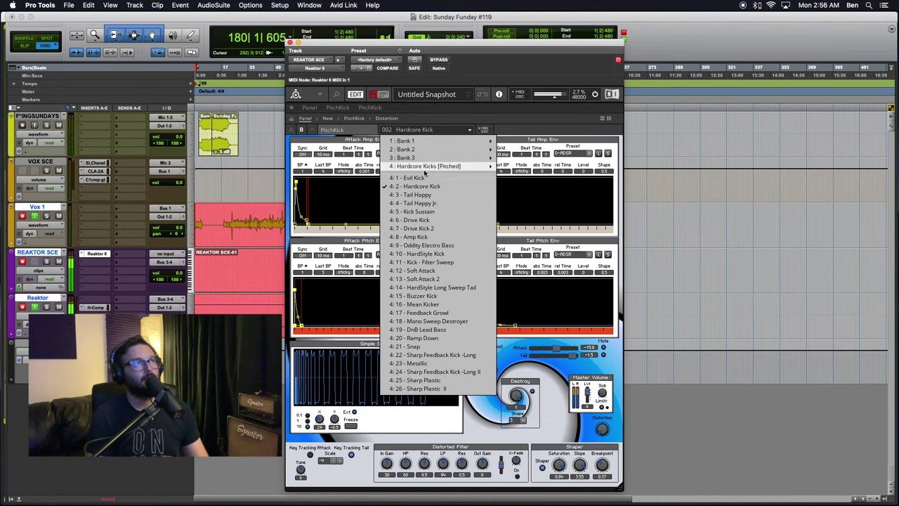
pyautogui.click(424, 193)
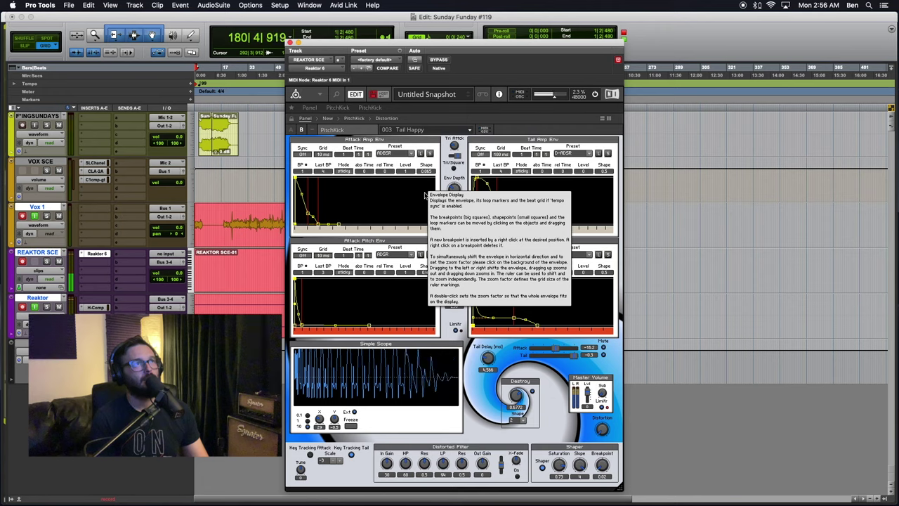
pyautogui.click(424, 129)
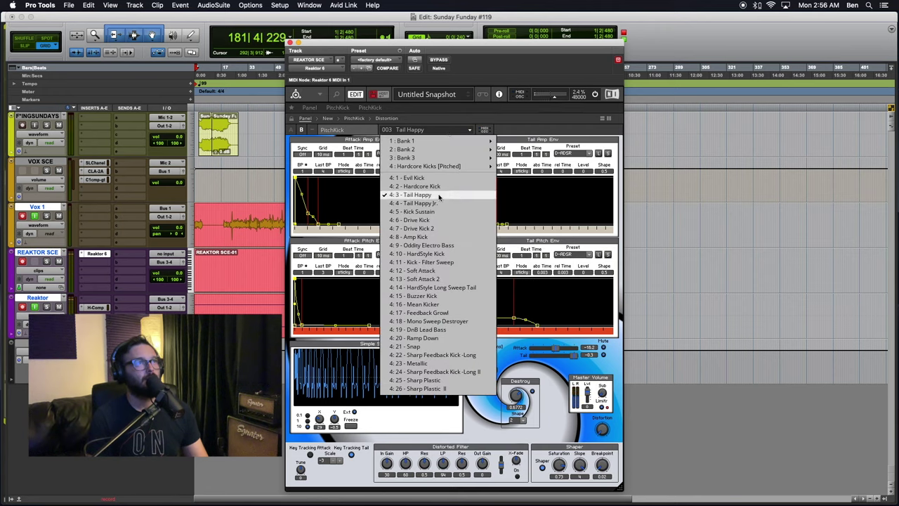
pyautogui.click(426, 203)
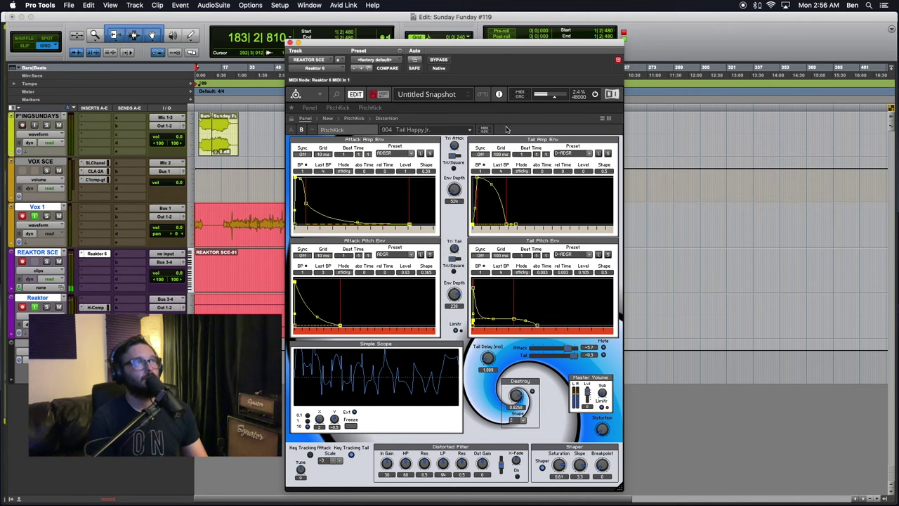
pyautogui.click(442, 130)
pyautogui.click(419, 211)
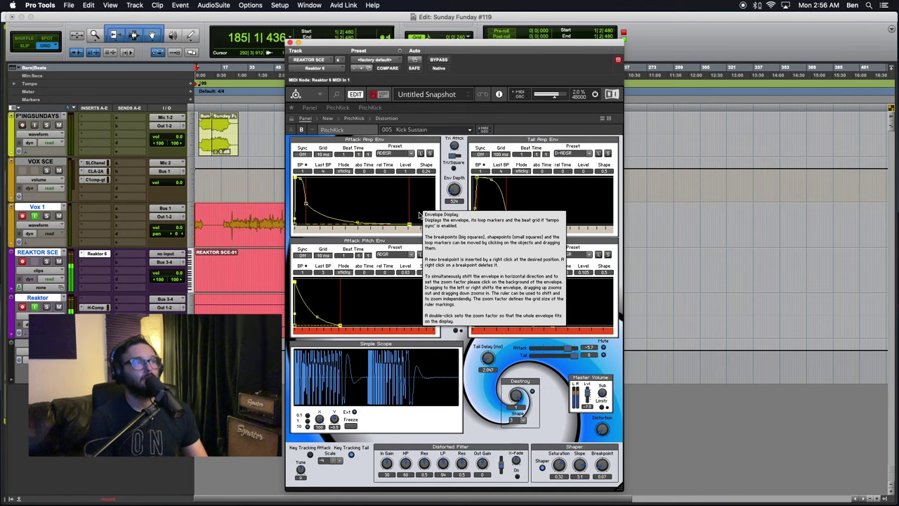
# Audition the Drive Kick, Drive Kick 2 and Amp Kick snapshots from the Hardcore Kicks [Pitched] bank
pyautogui.click(413, 132)
pyautogui.click(412, 220)
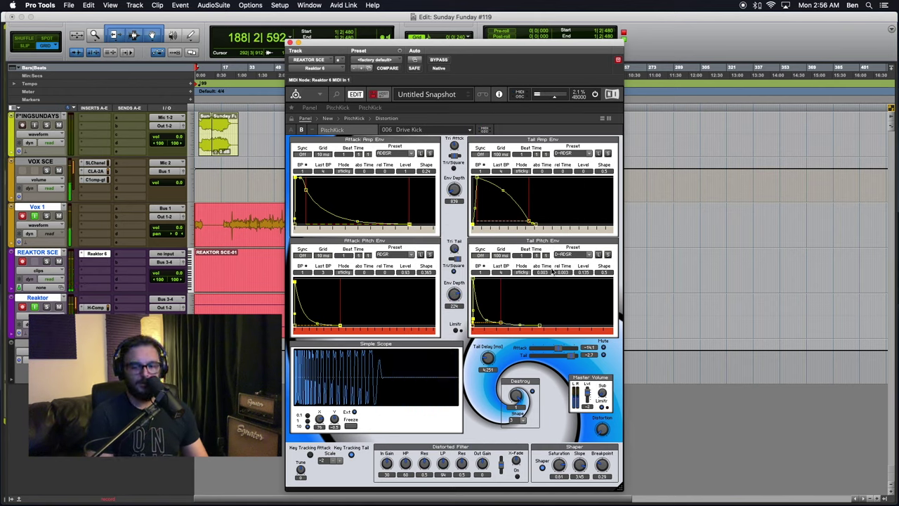
pyautogui.click(431, 134)
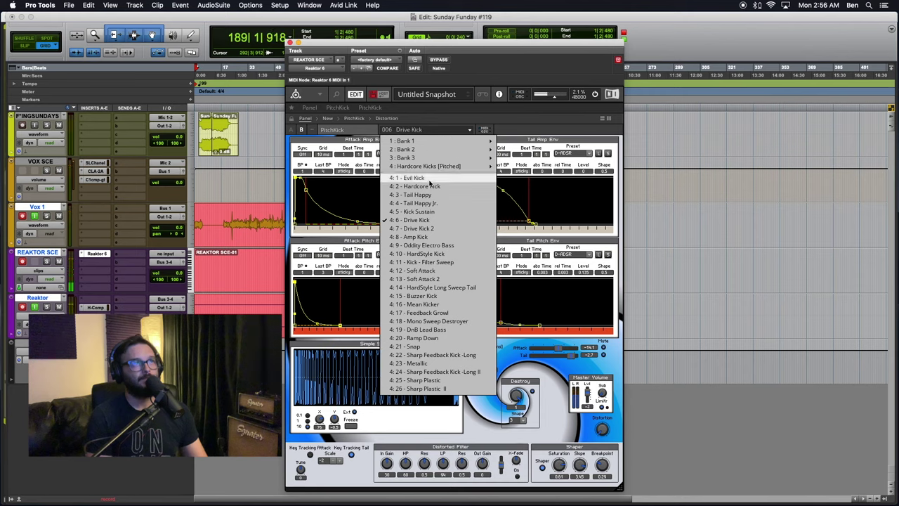
pyautogui.click(425, 224)
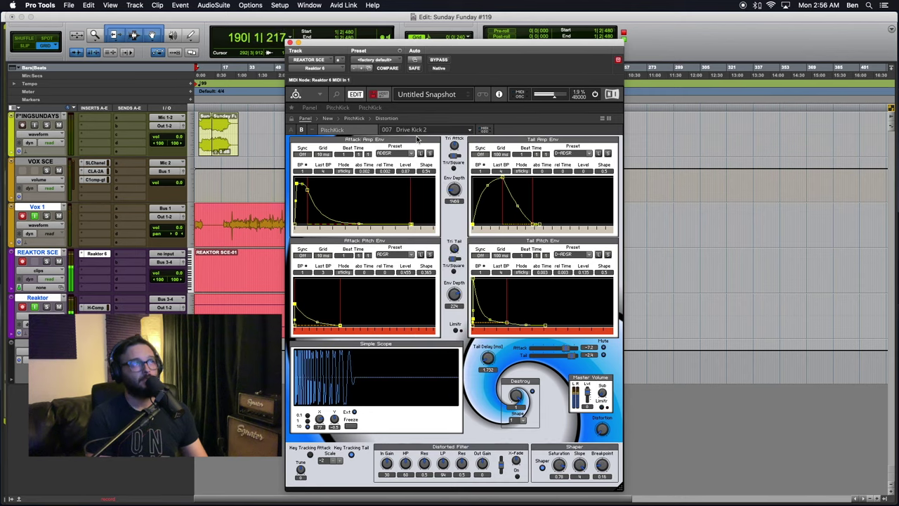
pyautogui.click(422, 133)
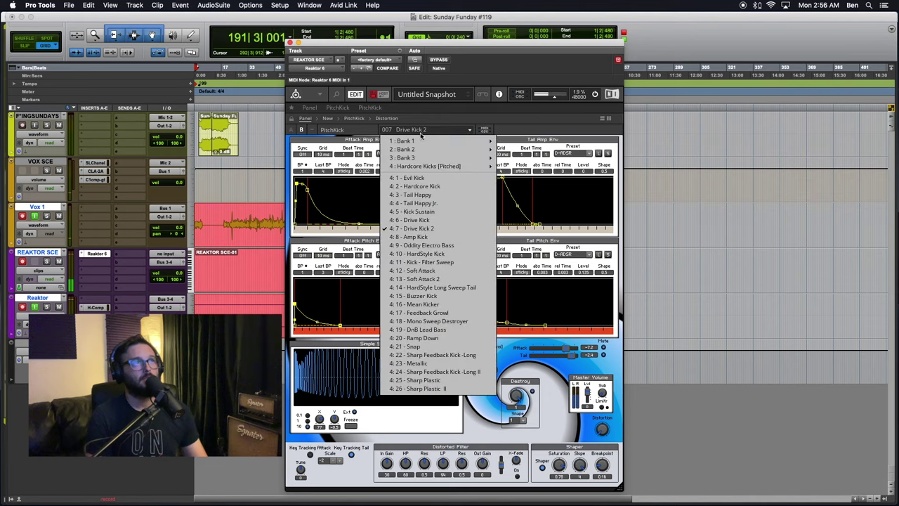
pyautogui.click(417, 236)
pyautogui.click(425, 132)
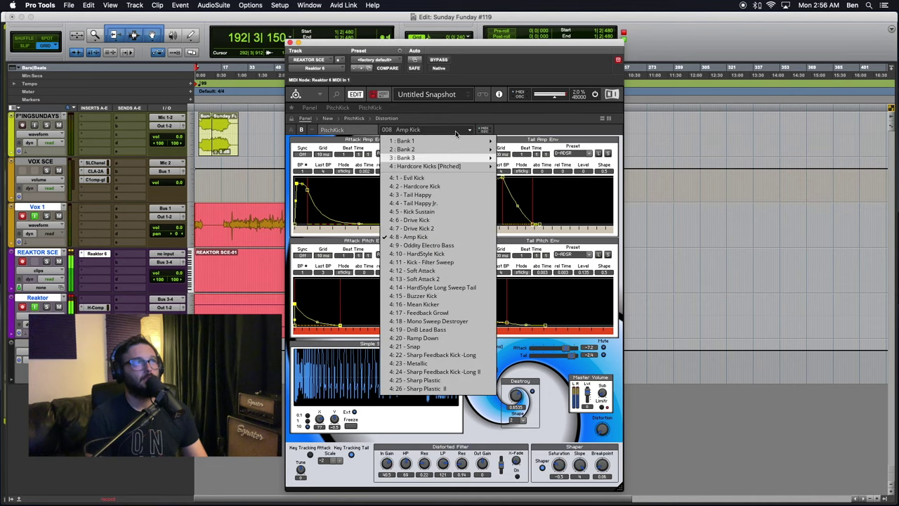
pyautogui.click(483, 110)
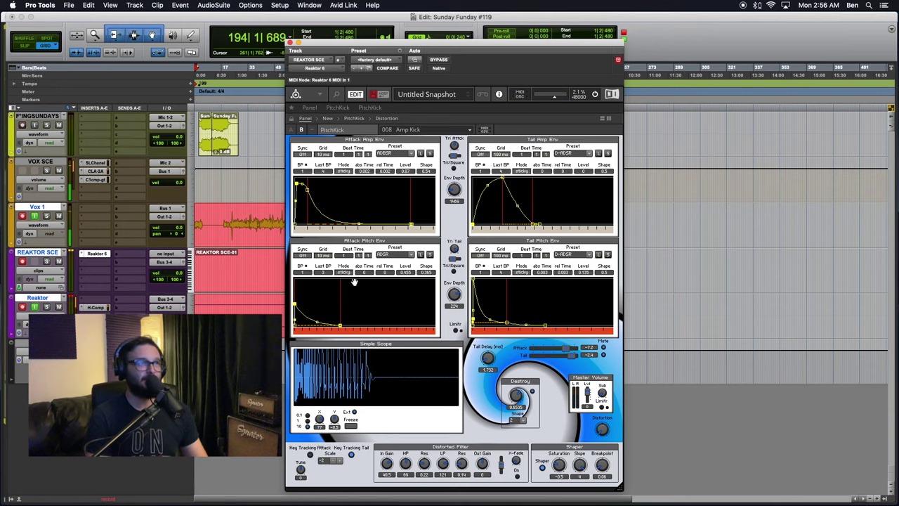
pyautogui.moveTo(504, 187)
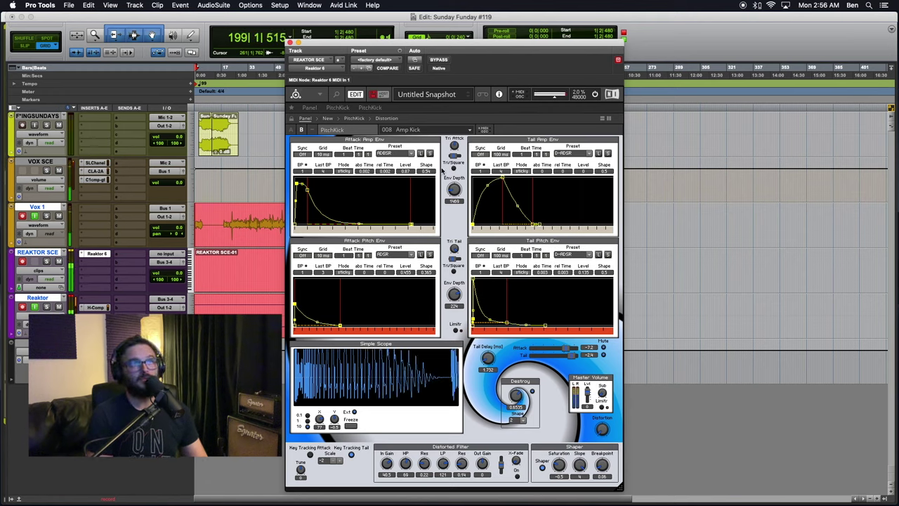
# Audition the Oddity Electro Bass, HardStyle Kick and Kick - Filter Sweep snapshots in turn
pyautogui.click(423, 132)
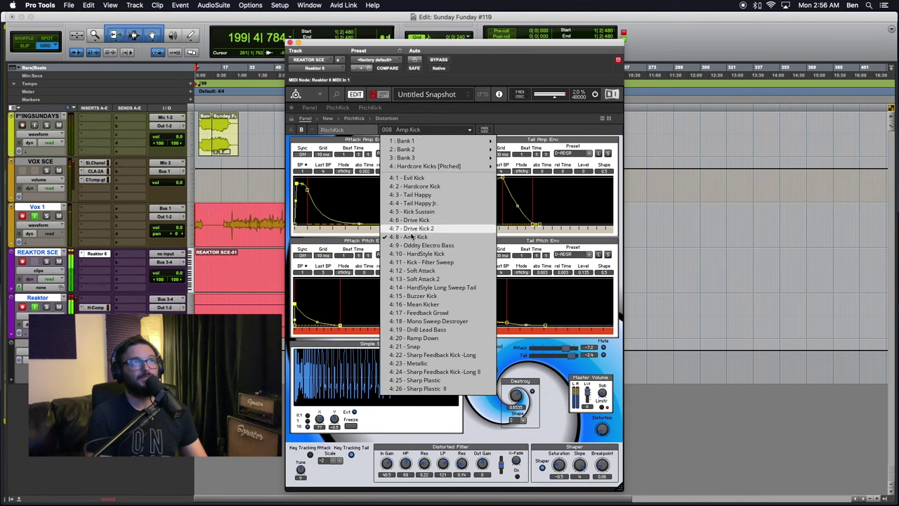
pyautogui.click(421, 243)
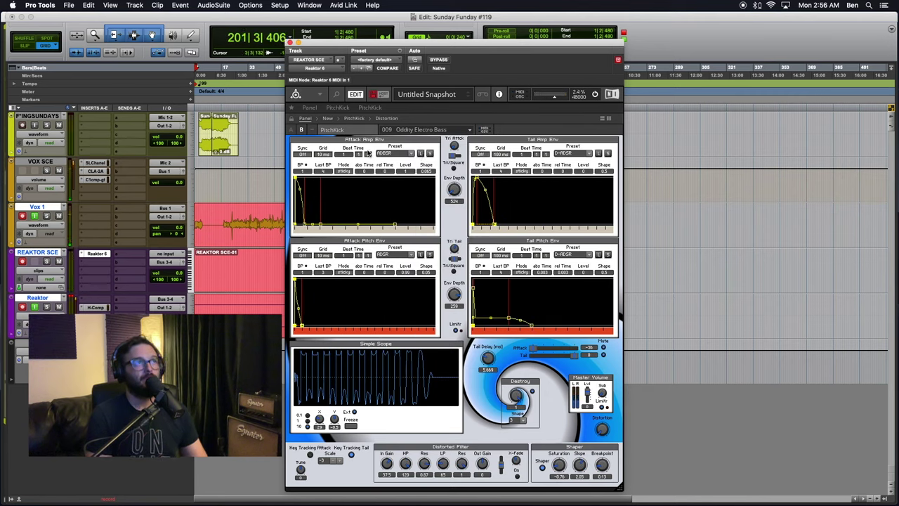
pyautogui.click(410, 134)
pyautogui.click(411, 257)
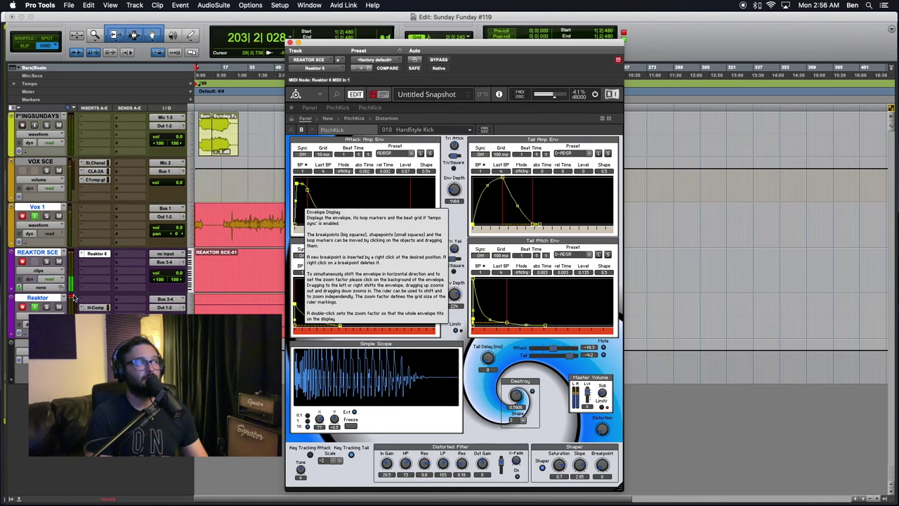
pyautogui.click(421, 130)
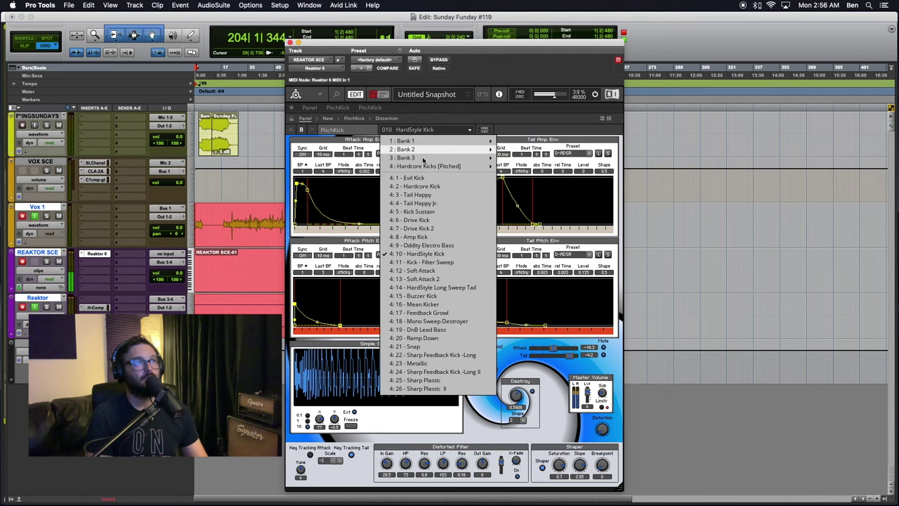
pyautogui.click(422, 262)
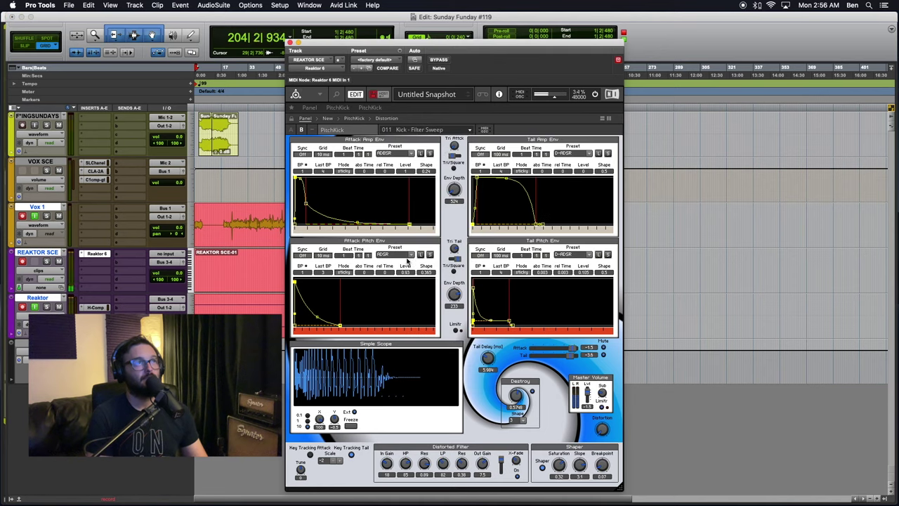
# Audition the Soft Attack and Soft Attack 2 snapshots
pyautogui.click(421, 129)
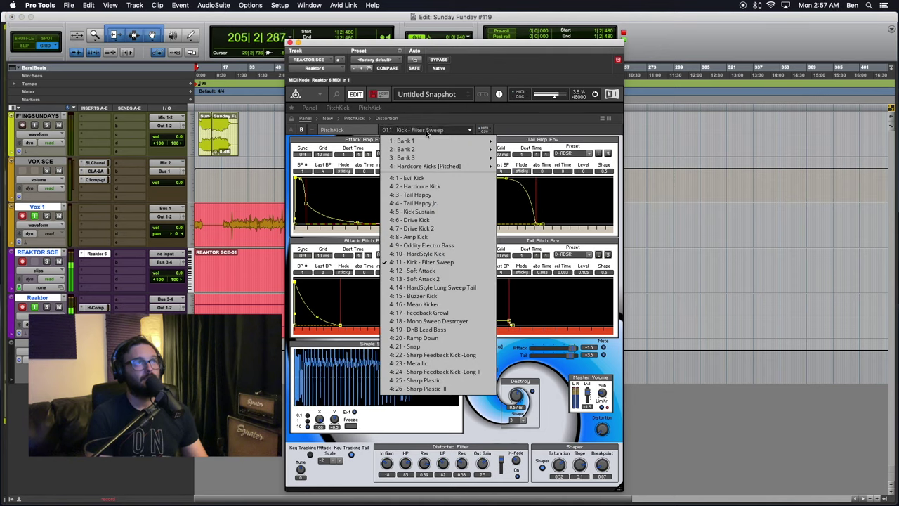
pyautogui.click(422, 271)
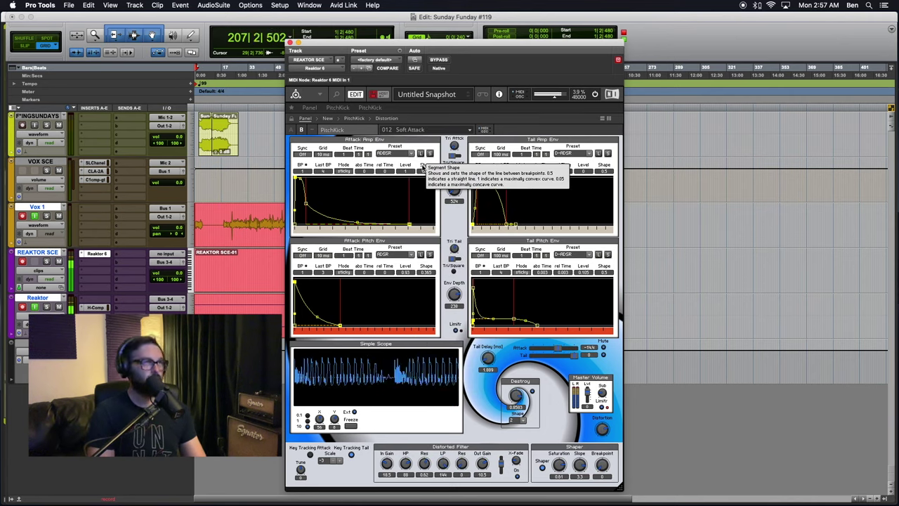
pyautogui.click(422, 132)
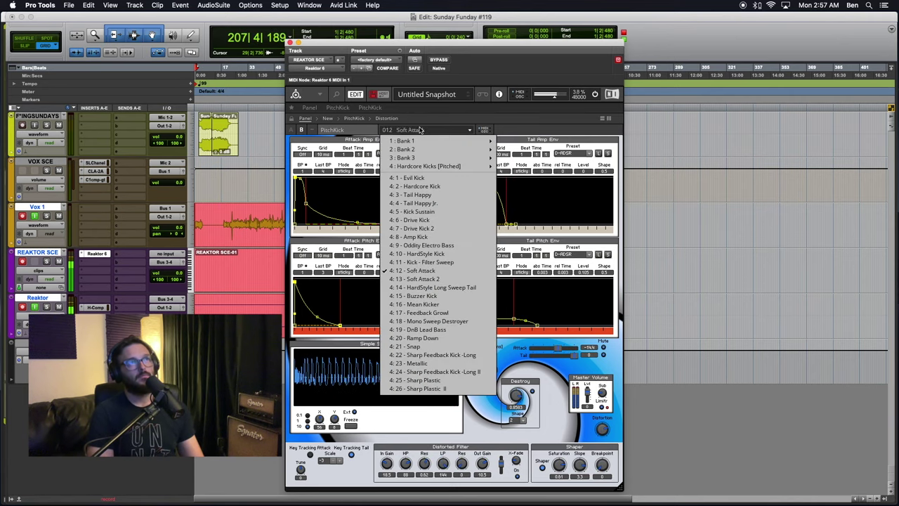
pyautogui.click(418, 279)
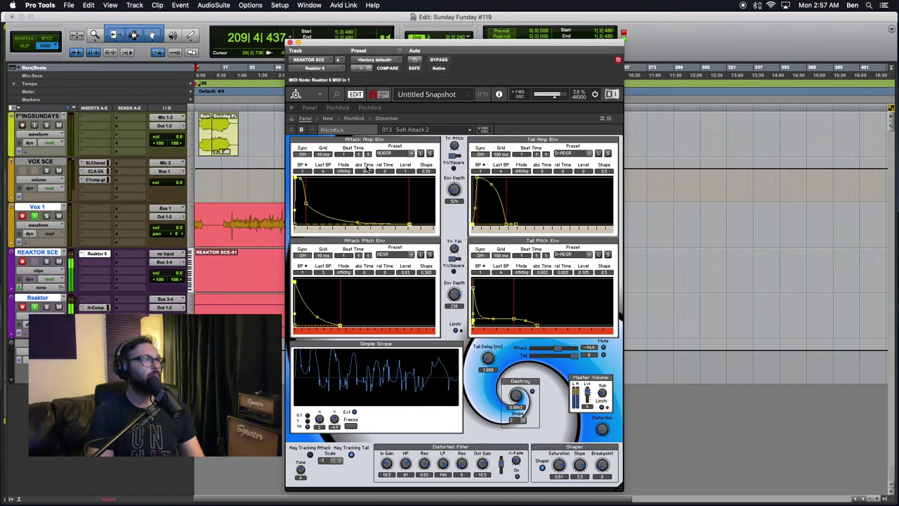
pyautogui.moveTo(363, 170); pyautogui.dragTo(366, 247)
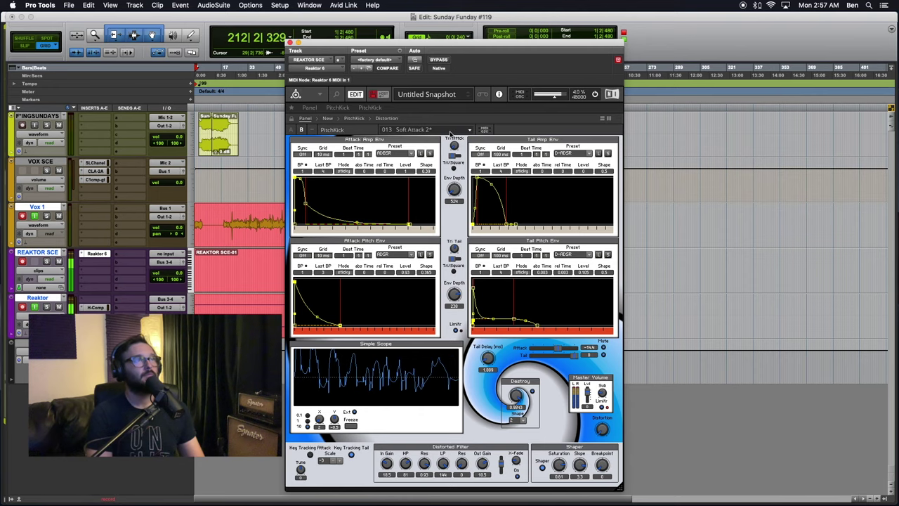
# Audition the HardStyle Long Sweep Tail and Buzzer Kick snapshots, and load the Mean Kicker snapshot
pyautogui.click(444, 130)
pyautogui.click(412, 288)
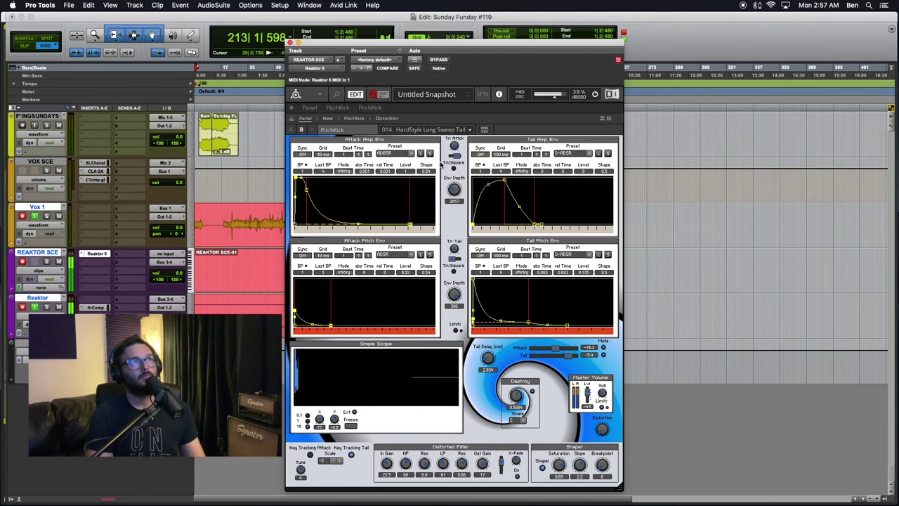
pyautogui.click(433, 130)
pyautogui.click(426, 296)
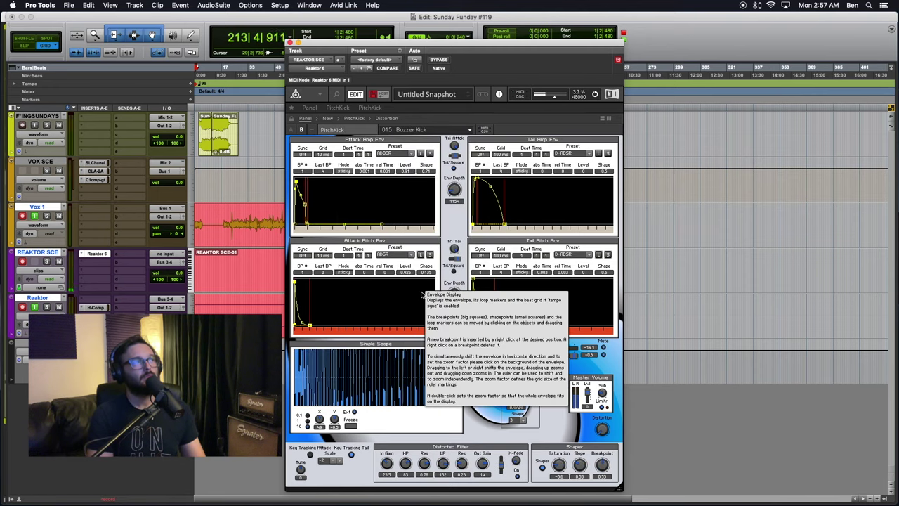
pyautogui.click(411, 129)
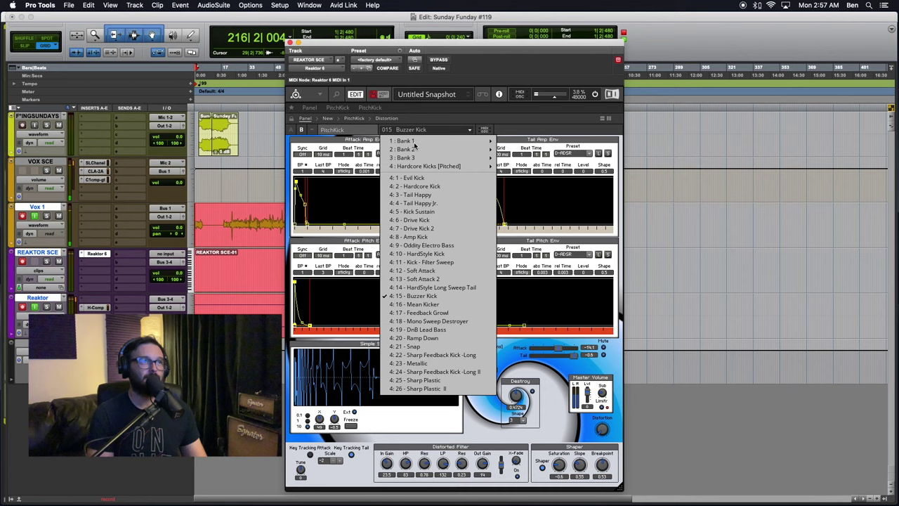
pyautogui.click(416, 308)
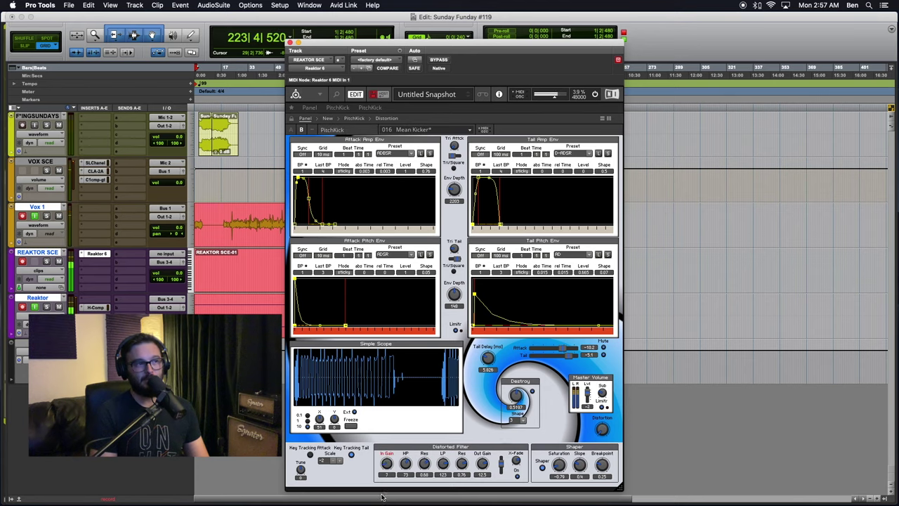
# Try the Mean Kicker distortion with In Gain at 23.5, Shaper Saturation at -1 and Destroy at 0.0787
pyautogui.moveTo(387, 462); pyautogui.dragTo(387, 481)
pyautogui.moveTo(559, 465); pyautogui.dragTo(560, 414)
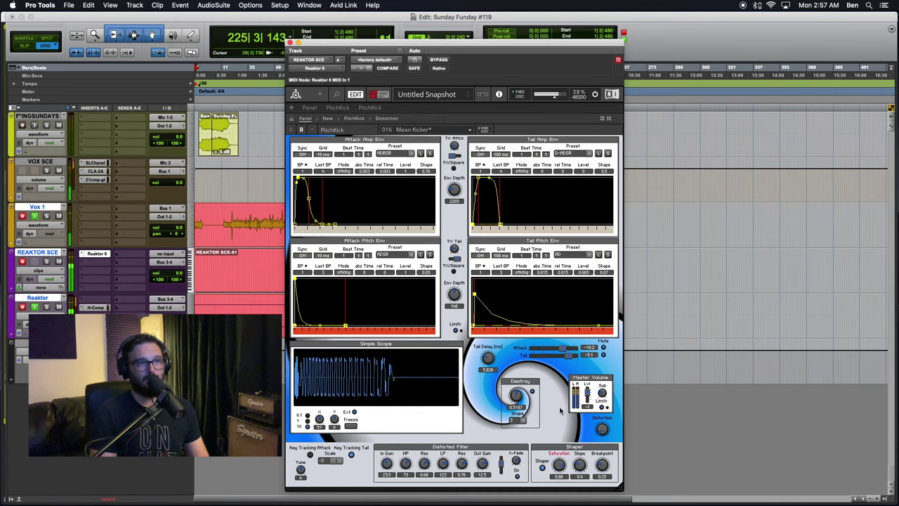
pyautogui.moveTo(560, 377); pyautogui.dragTo(557, 365)
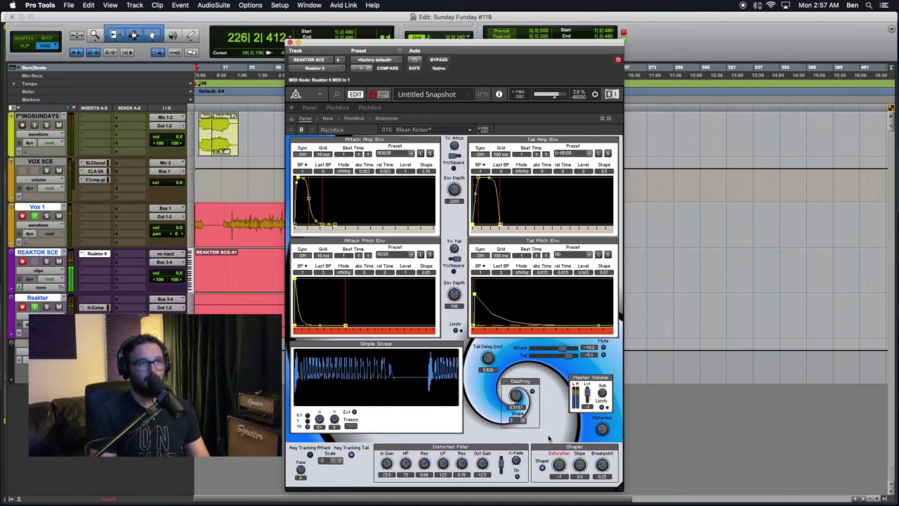
pyautogui.moveTo(517, 402)
pyautogui.mouseDown()
pyautogui.moveTo(512, 420)
pyautogui.moveTo(509, 387)
pyautogui.mouseUp()
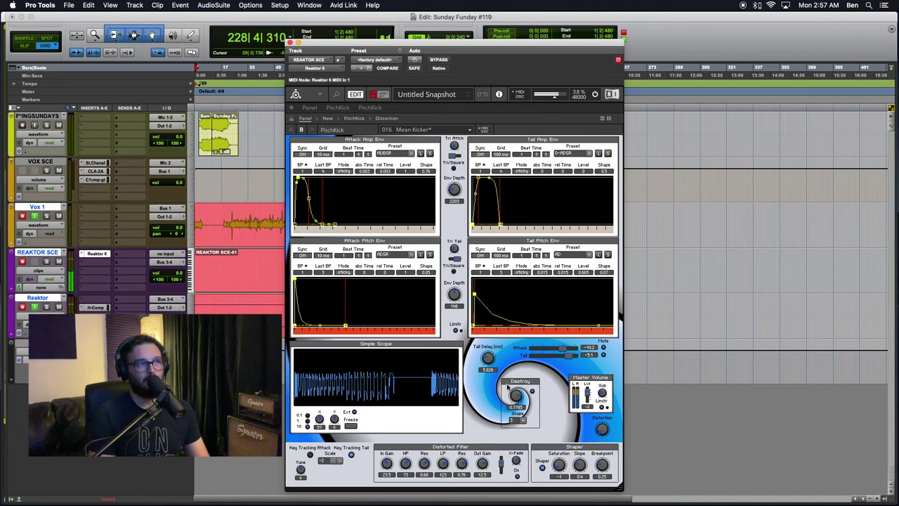
pyautogui.moveTo(506, 420); pyautogui.dragTo(506, 424)
# Set the distortion's In Gain to 6.5, Saturation to 0.39 and Destroy to 0.376, and raise the Attack level to -4.8
pyautogui.moveTo(385, 461); pyautogui.dragTo(386, 474)
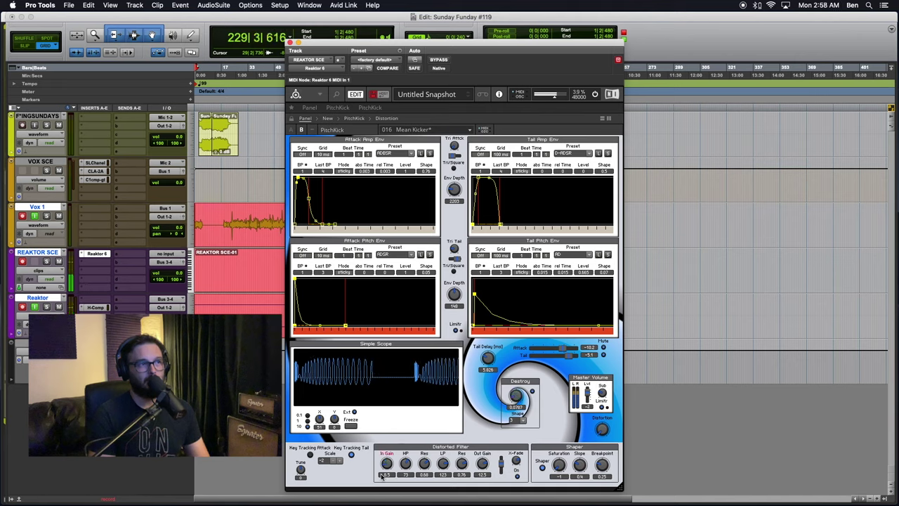
pyautogui.moveTo(559, 465); pyautogui.dragTo(558, 430)
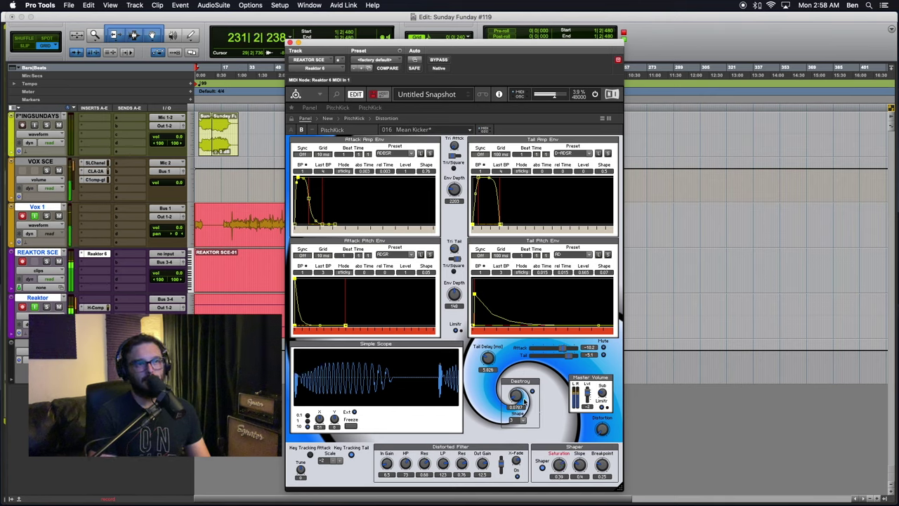
pyautogui.moveTo(519, 395)
pyautogui.mouseDown()
pyautogui.moveTo(521, 369)
pyautogui.moveTo(520, 379)
pyautogui.mouseUp()
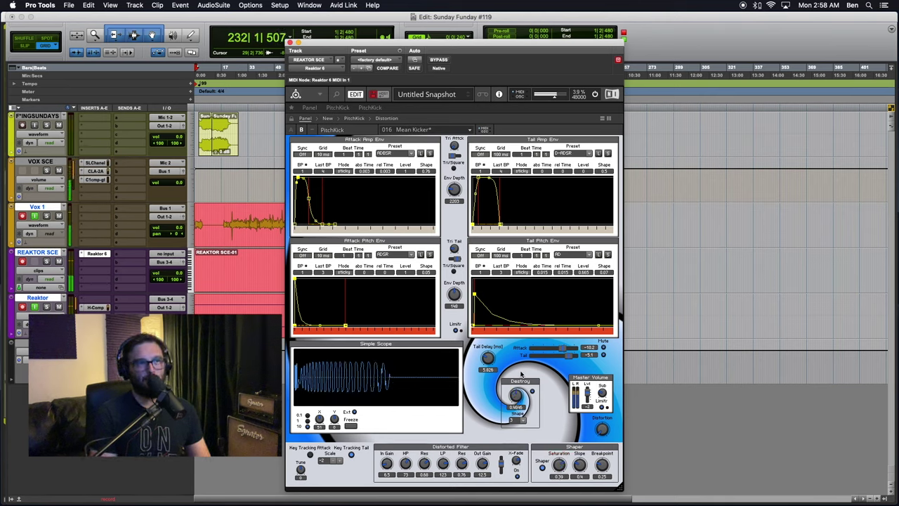
pyautogui.moveTo(575, 348)
pyautogui.mouseDown()
pyautogui.moveTo(531, 355)
pyautogui.moveTo(570, 349)
pyautogui.mouseUp()
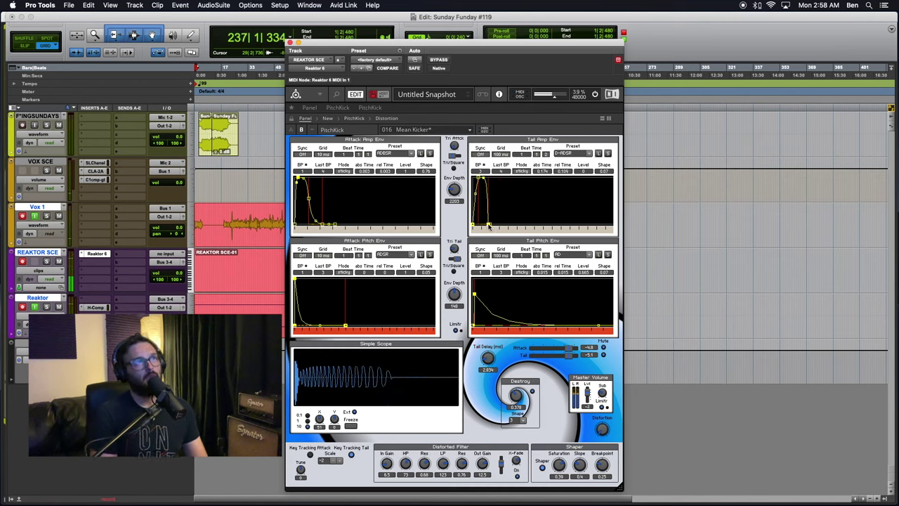
# Lengthen the Tail Amp envelope by moving its decay end point out to about 5.7 seconds
pyautogui.moveTo(500, 225); pyautogui.dragTo(590, 232)
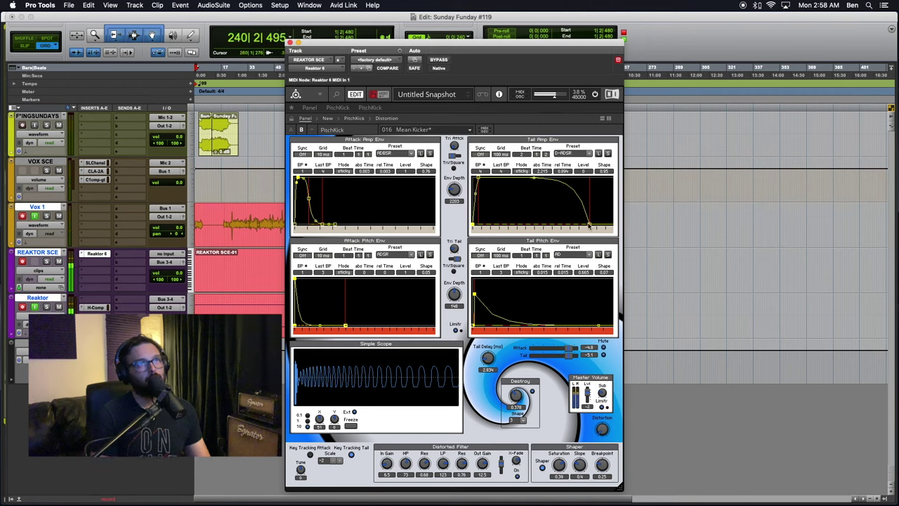
pyautogui.moveTo(590, 225); pyautogui.dragTo(651, 235)
pyautogui.moveTo(706, 242); pyautogui.dragTo(835, 232)
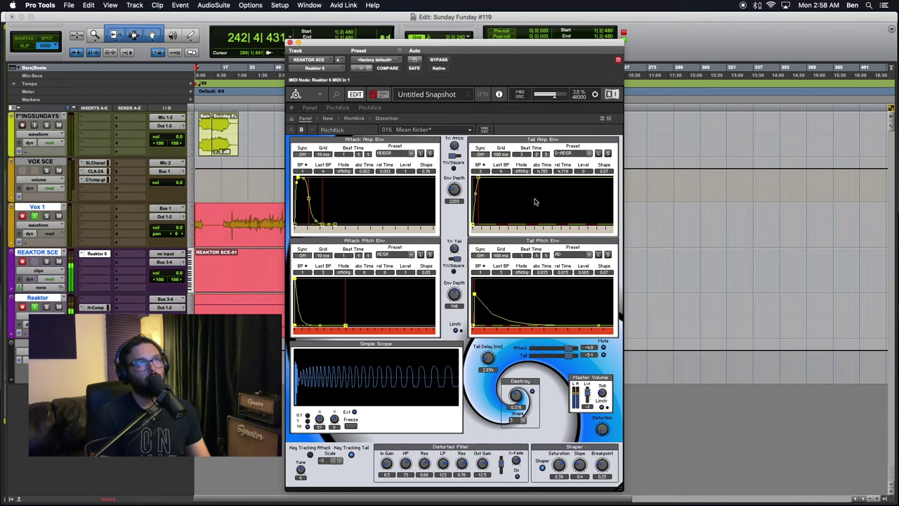
pyautogui.moveTo(609, 224); pyautogui.dragTo(459, 226)
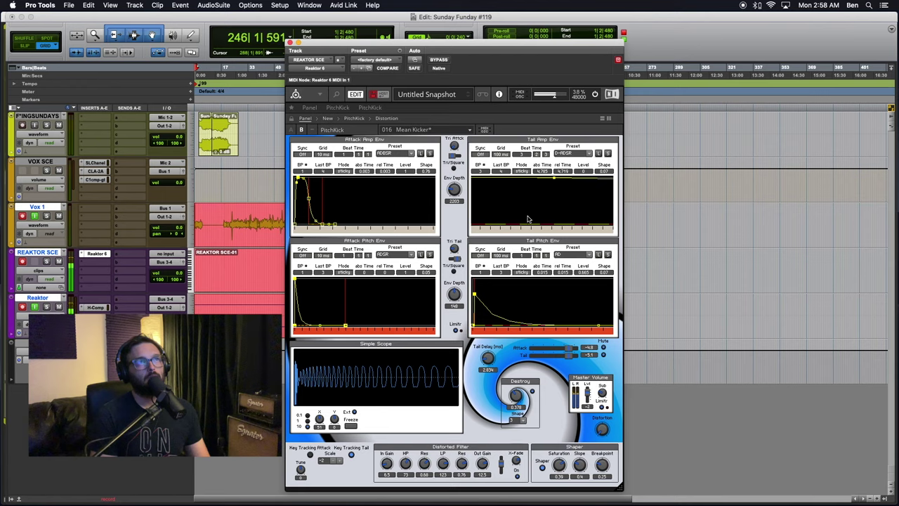
pyautogui.moveTo(549, 228); pyautogui.dragTo(201, 295)
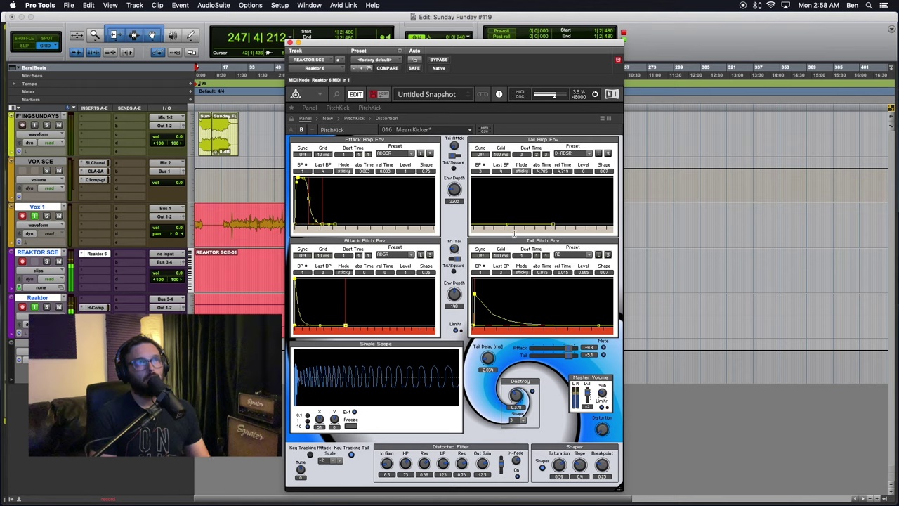
pyautogui.moveTo(514, 232); pyautogui.dragTo(680, 201)
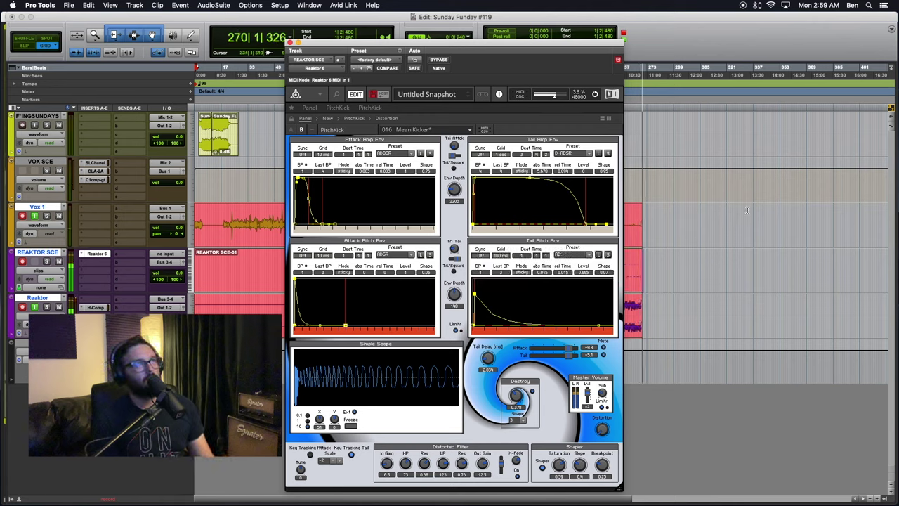
# Load the Feedback Growl snapshot from the Hardcore Kicks [Pitched] bank
pyautogui.click(420, 129)
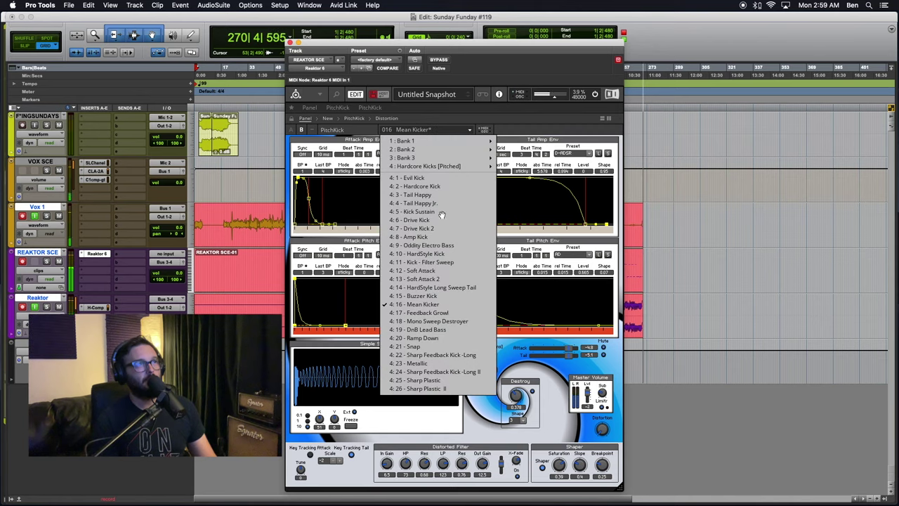
pyautogui.click(420, 312)
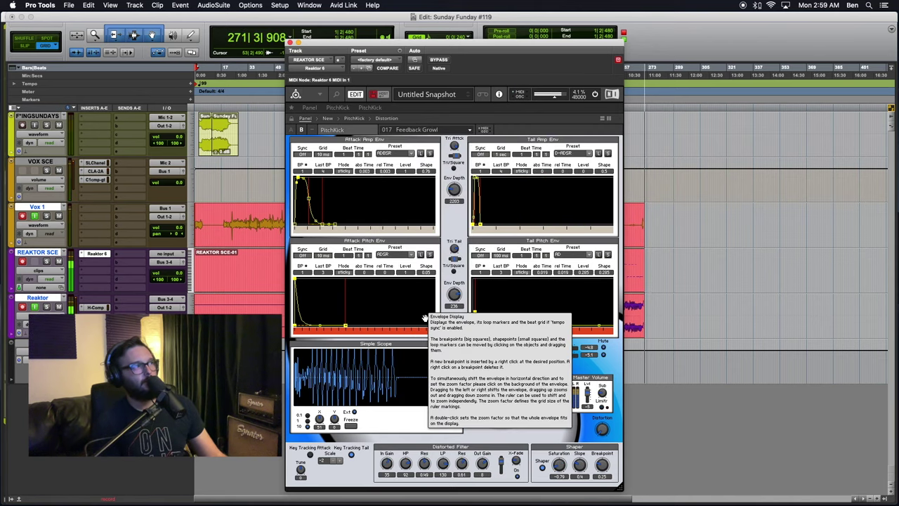
# Audition the Mono Sweep Destroyer, DnB Lead Bass and Ramp Down snapshots of the Hardcore Kicks [Pitched] bank one after another
pyautogui.click(420, 130)
pyautogui.click(422, 320)
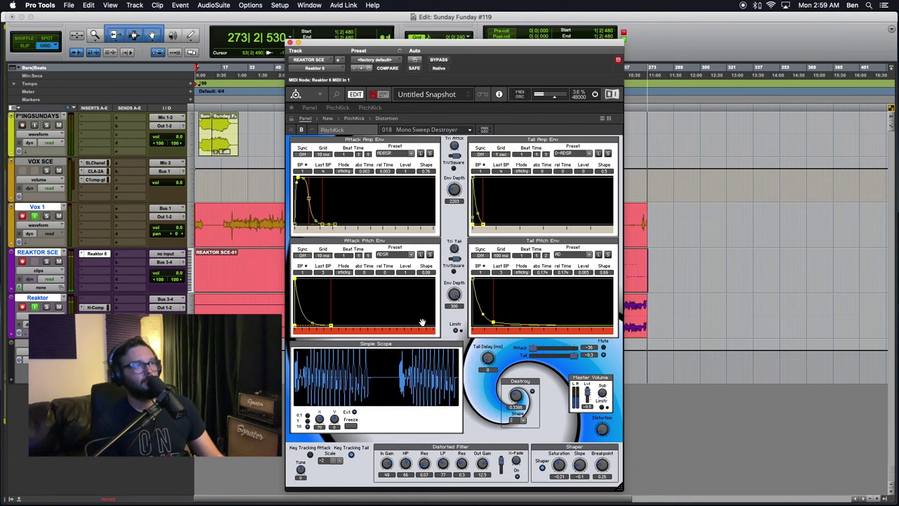
pyautogui.click(459, 130)
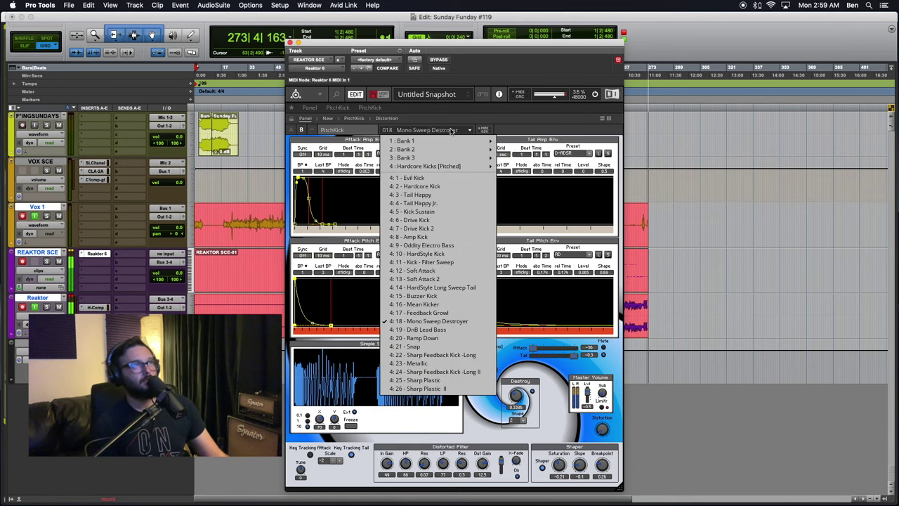
pyautogui.click(421, 329)
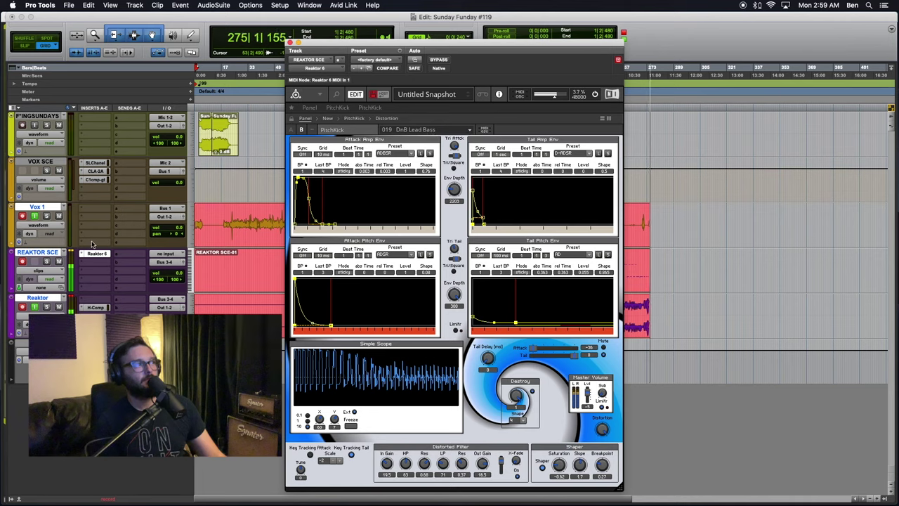
pyautogui.click(440, 129)
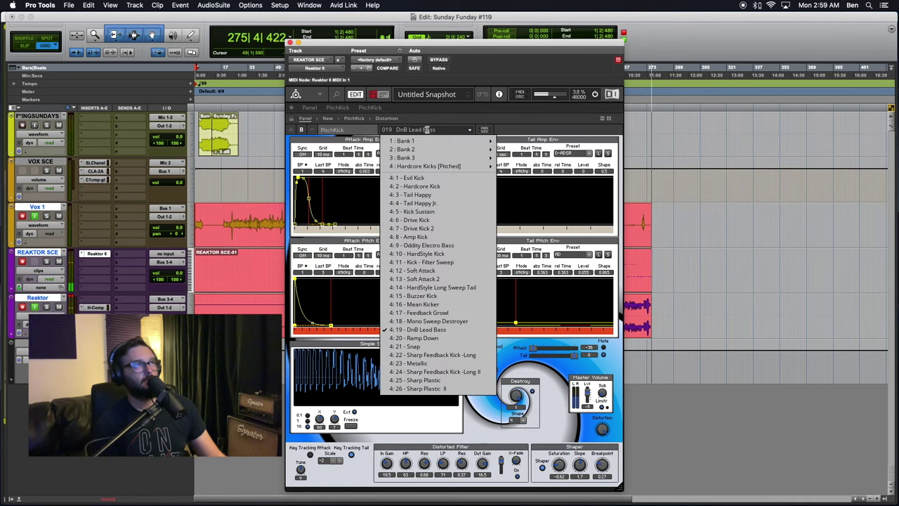
pyautogui.click(422, 343)
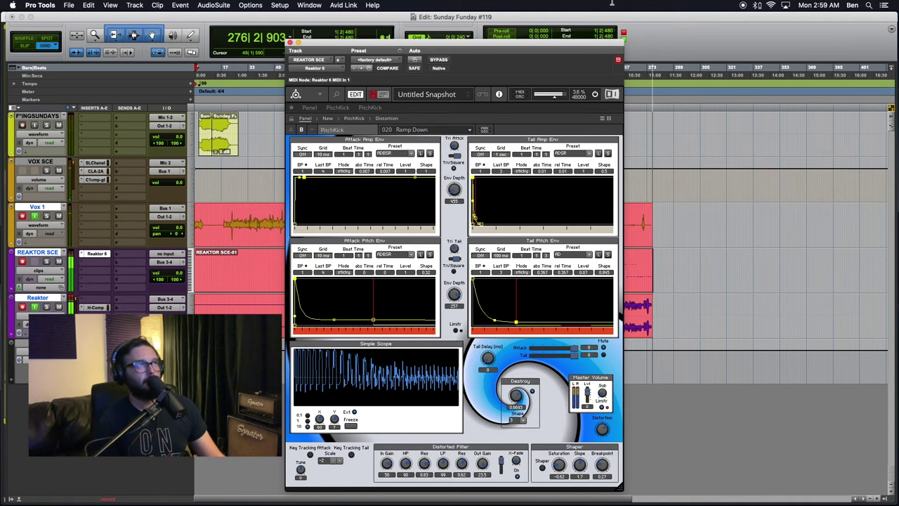
pyautogui.click(440, 130)
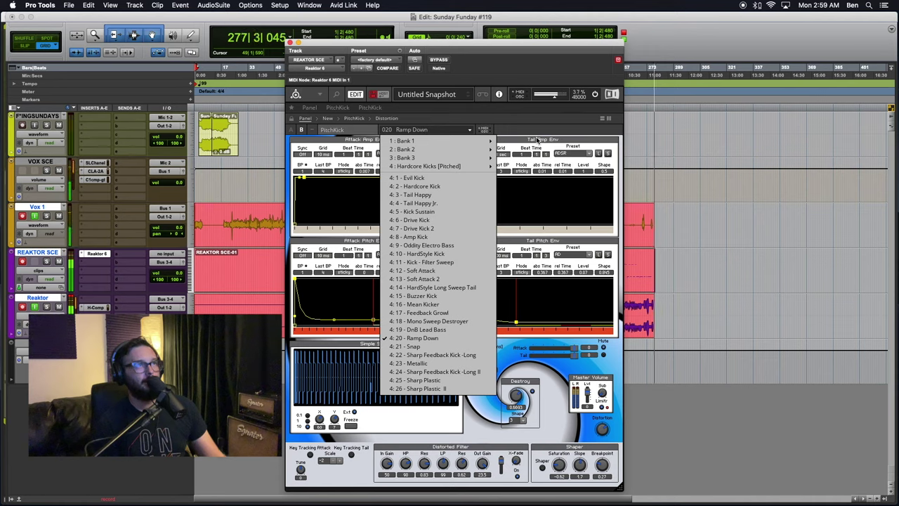
pyautogui.click(537, 128)
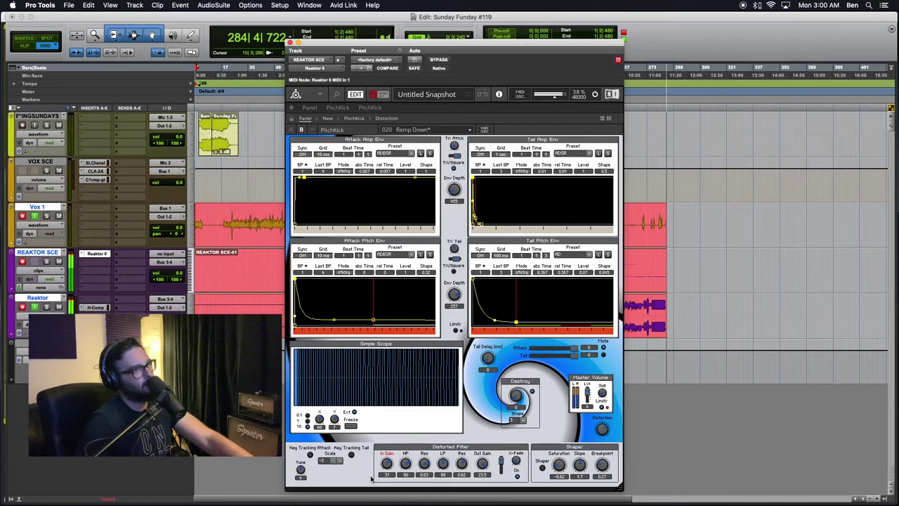
# Turn on the Shaper for the Ramp Down sound with Saturation -0.81, Slope 0.95 and Breakpoint 0
pyautogui.moveTo(560, 463); pyautogui.dragTo(559, 472)
pyautogui.click(542, 467)
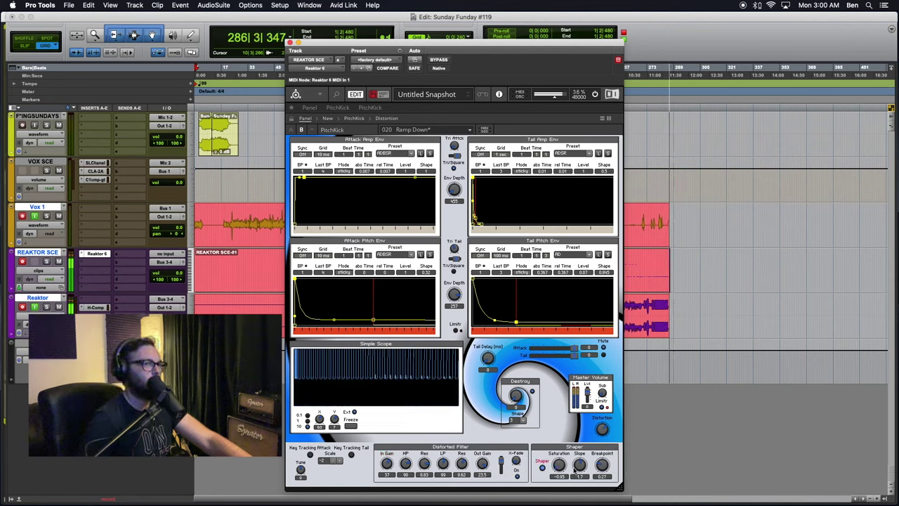
pyautogui.moveTo(585, 467); pyautogui.dragTo(595, 496)
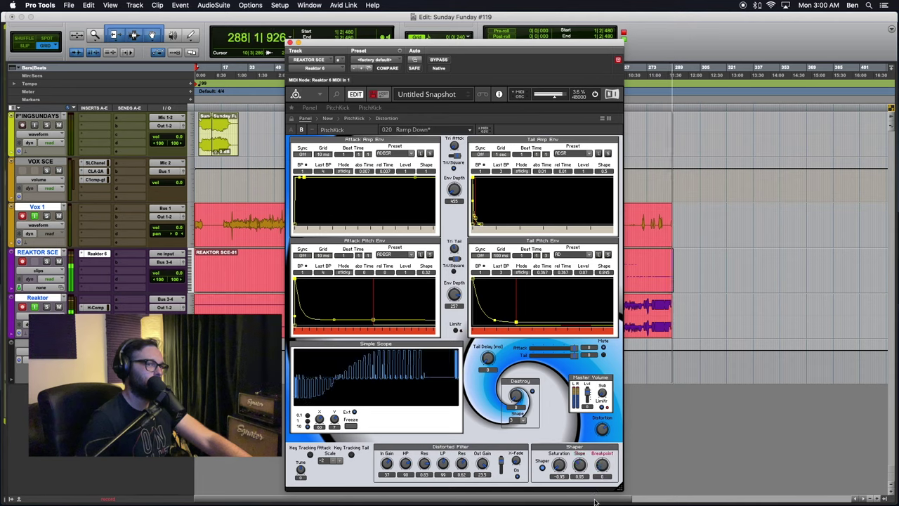
pyautogui.moveTo(560, 467); pyautogui.dragTo(553, 430)
# Bring in the Destroy effect on the Ramp Down sound, settling its amount at 0.2126
pyautogui.moveTo(510, 394); pyautogui.dragTo(511, 369)
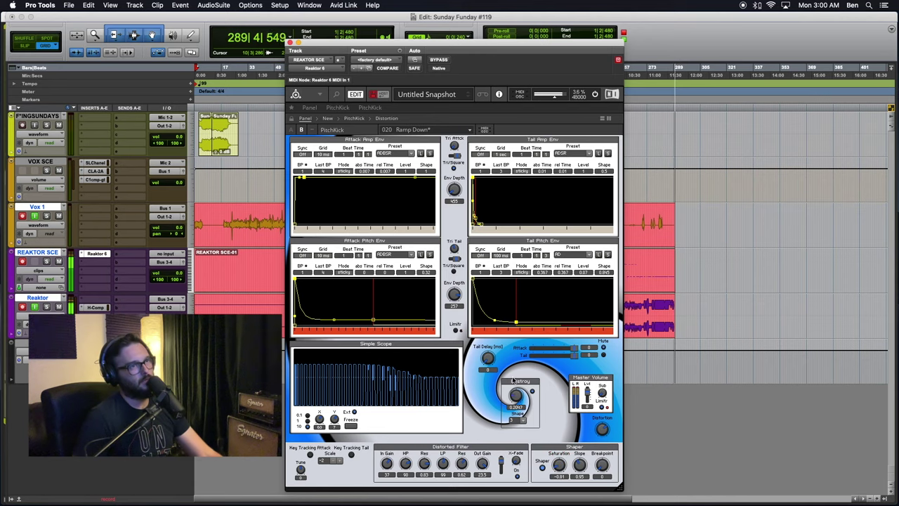
pyautogui.click(533, 390)
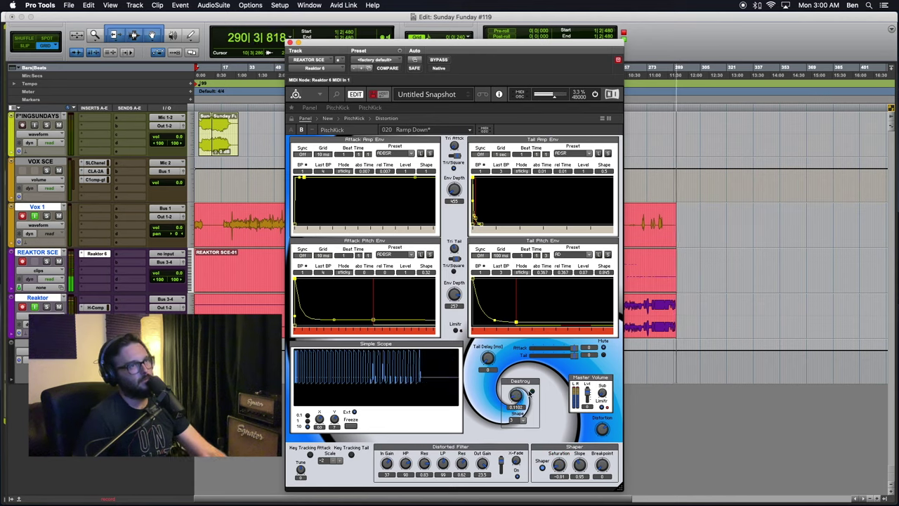
pyautogui.moveTo(517, 398); pyautogui.dragTo(516, 391)
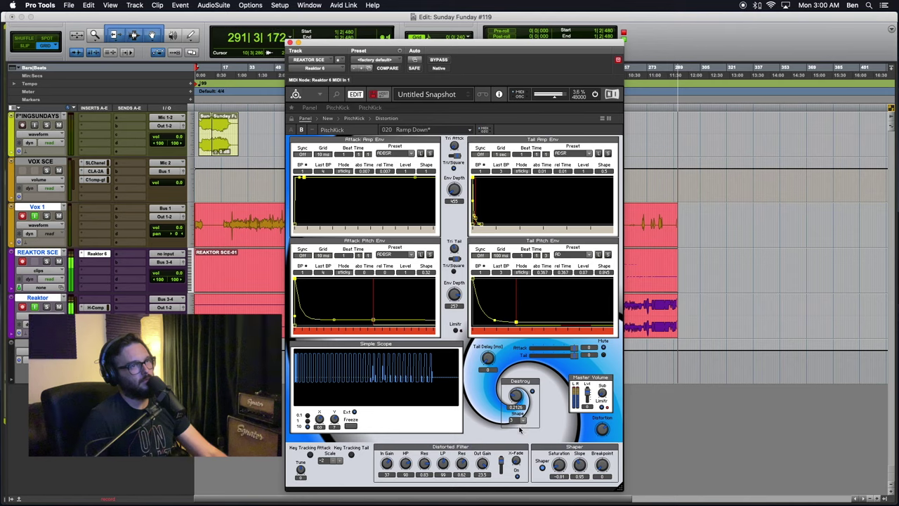
# Switch the Destroy Shape to 4, try amounts of 0.5197 and 0.6614, and return the amount to 0
pyautogui.click(517, 420)
pyautogui.click(518, 430)
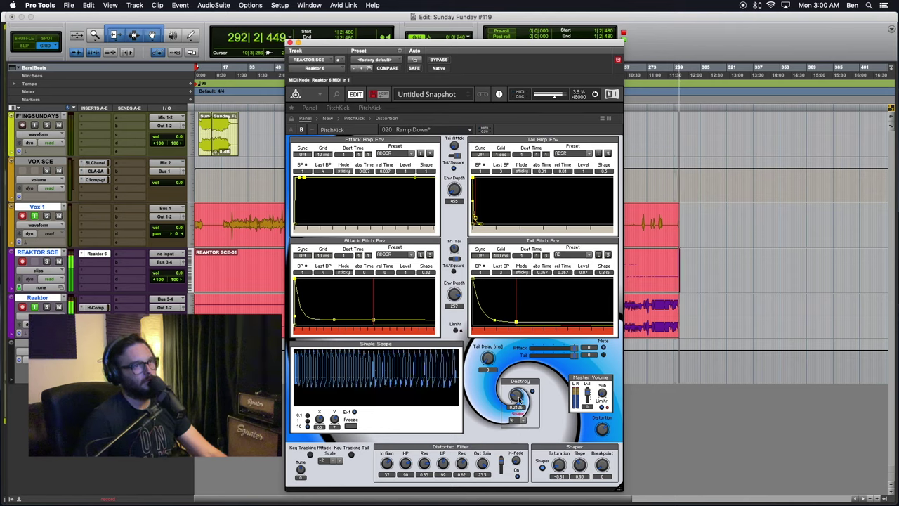
pyautogui.moveTo(518, 393); pyautogui.dragTo(517, 397)
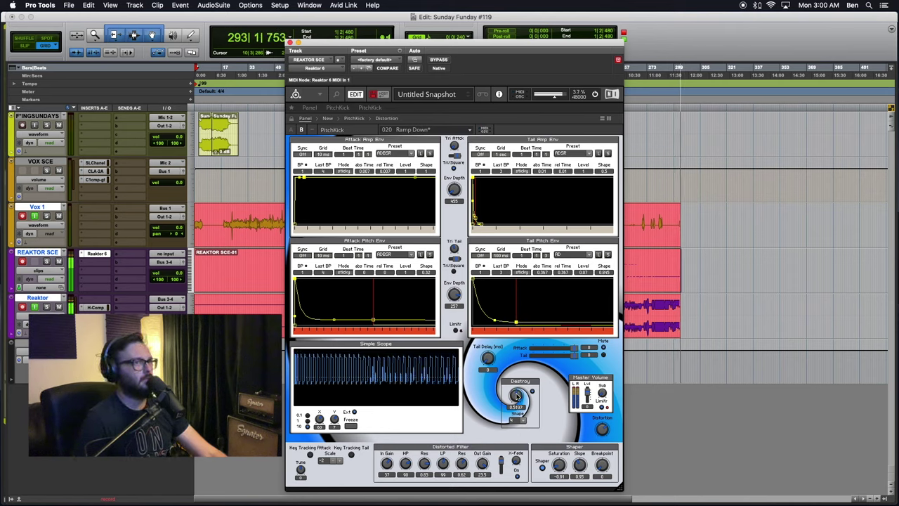
pyautogui.moveTo(512, 349); pyautogui.dragTo(520, 388)
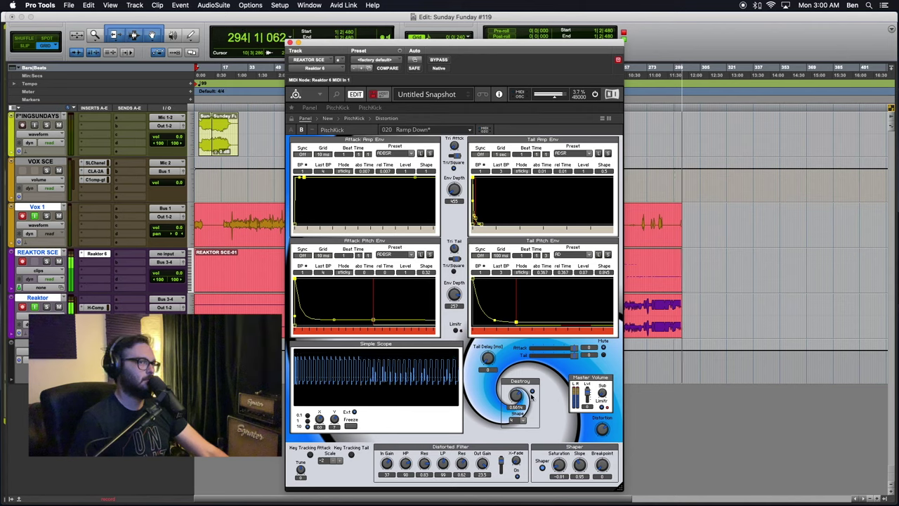
pyautogui.moveTo(512, 420); pyautogui.dragTo(532, 408)
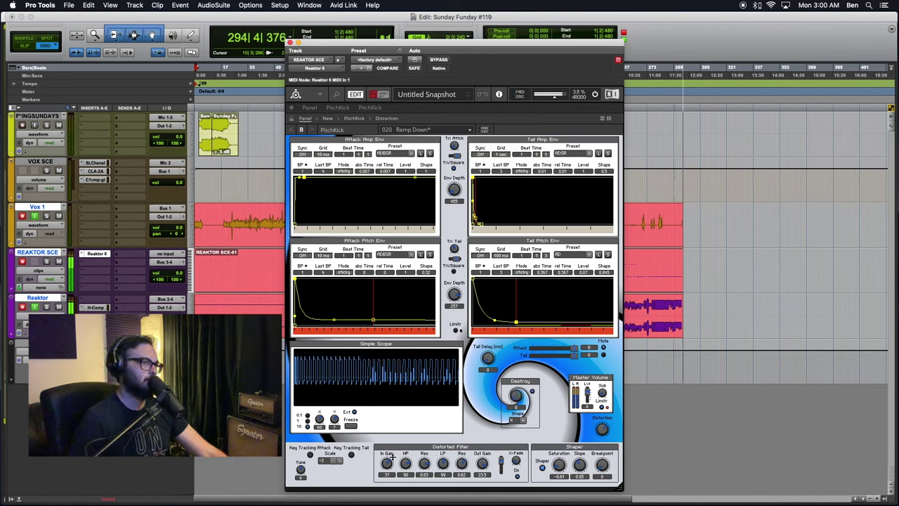
# Set the distortion In Gain to 28, enable the Shaper with Saturation at -0.11, and set Destroy to 0.189
pyautogui.moveTo(391, 456); pyautogui.dragTo(385, 437)
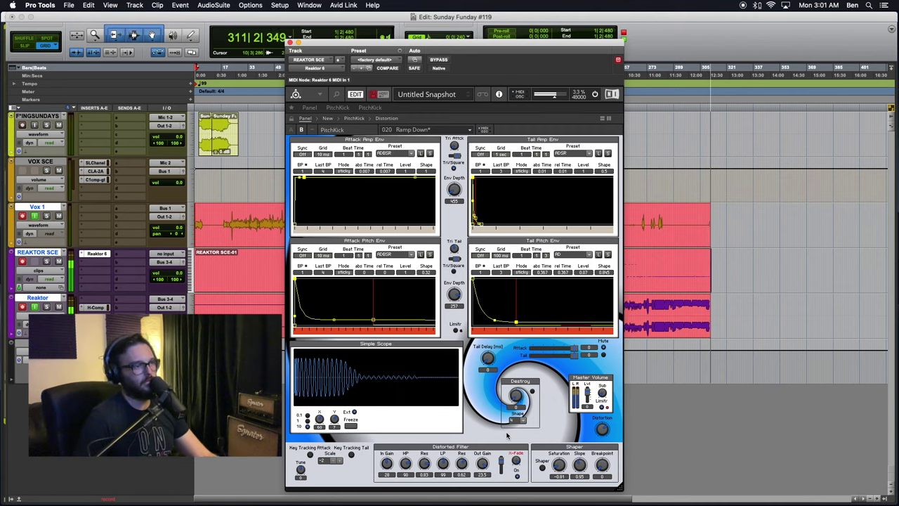
pyautogui.click(542, 467)
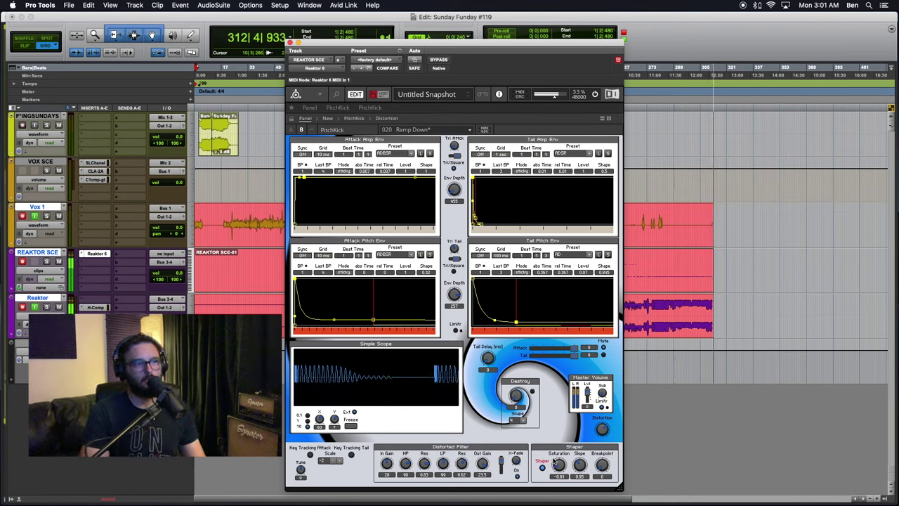
pyautogui.moveTo(557, 468); pyautogui.dragTo(556, 419)
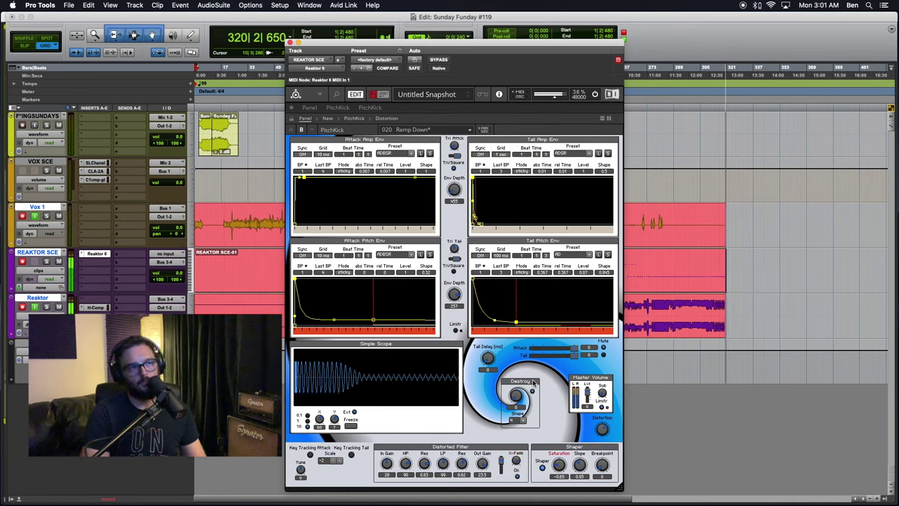
pyautogui.moveTo(513, 380)
pyautogui.mouseDown()
pyautogui.moveTo(517, 361)
pyautogui.moveTo(519, 390)
pyautogui.mouseUp()
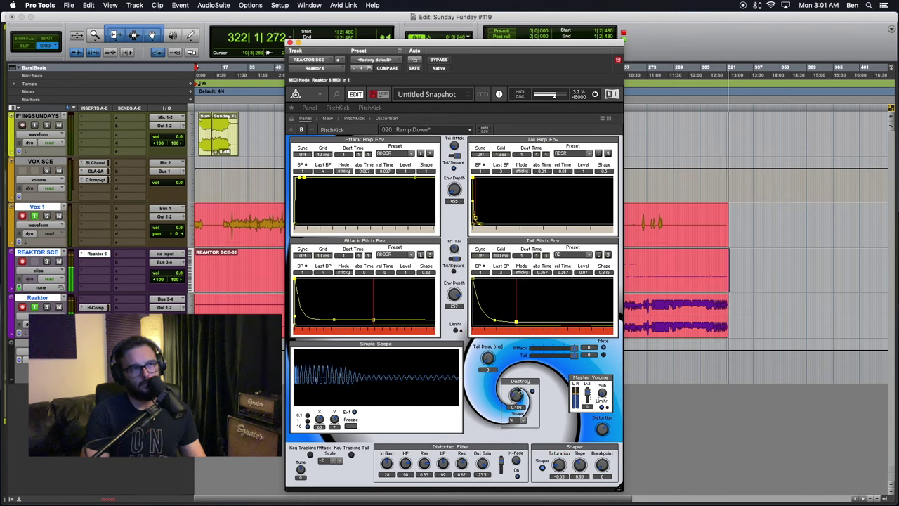
pyautogui.moveTo(554, 465)
pyautogui.mouseDown()
pyautogui.moveTo(558, 422)
pyautogui.moveTo(556, 451)
pyautogui.mouseUp()
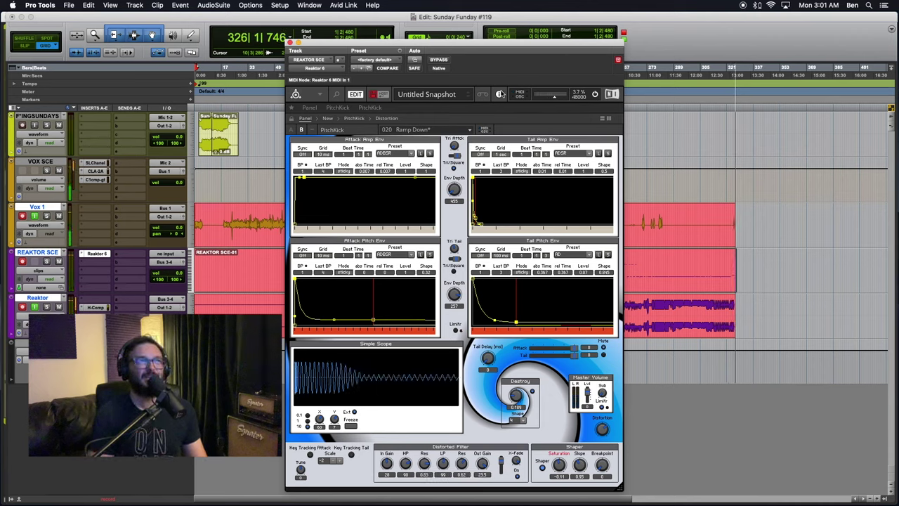
# Audition the Snap, Sharp Feedback Kick -Long, Metallic and Sharp Feedback Kick -Long II snapshots one after another
pyautogui.click(434, 130)
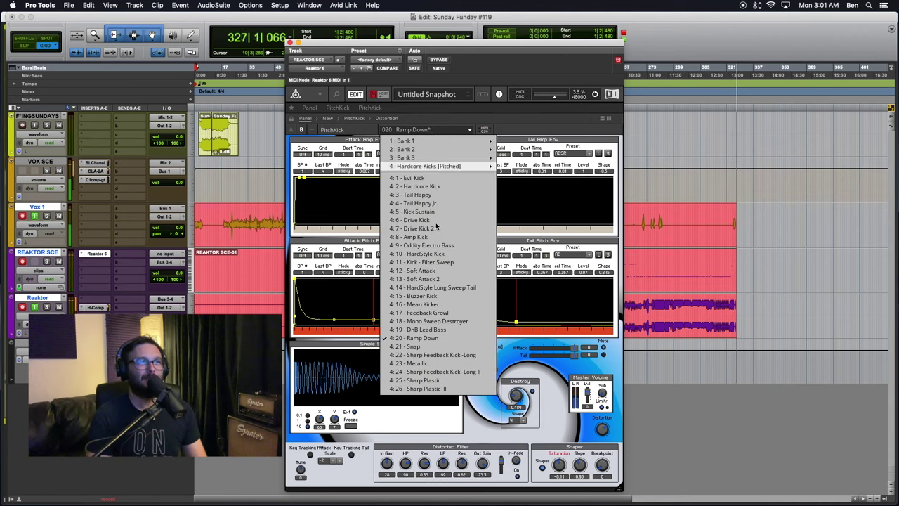
pyautogui.click(414, 346)
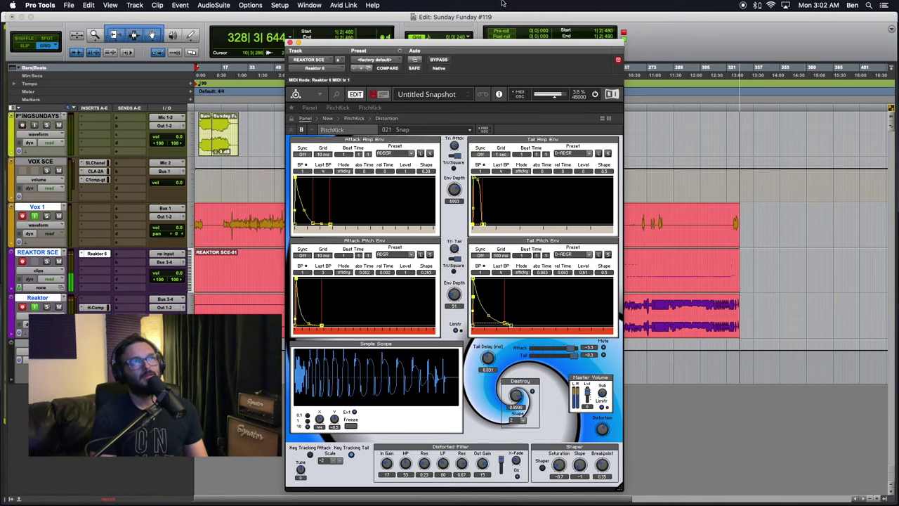
pyautogui.click(424, 132)
pyautogui.click(441, 357)
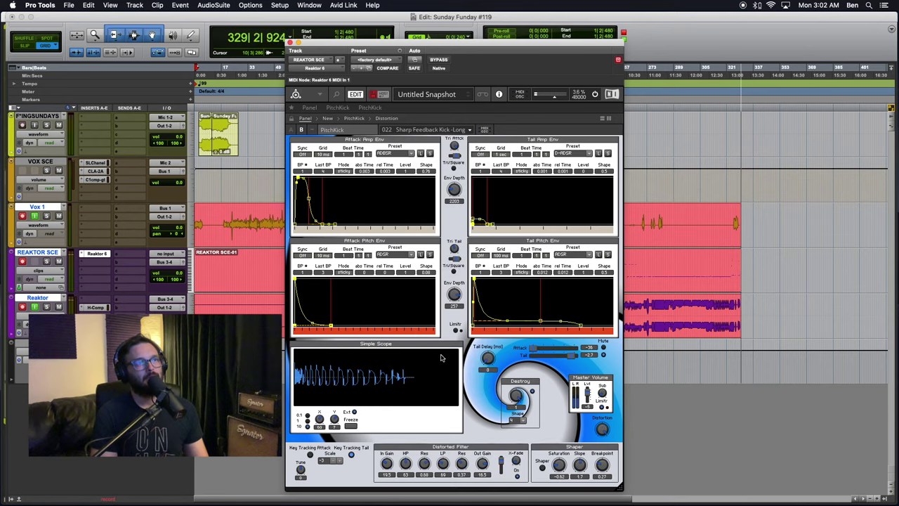
pyautogui.click(427, 130)
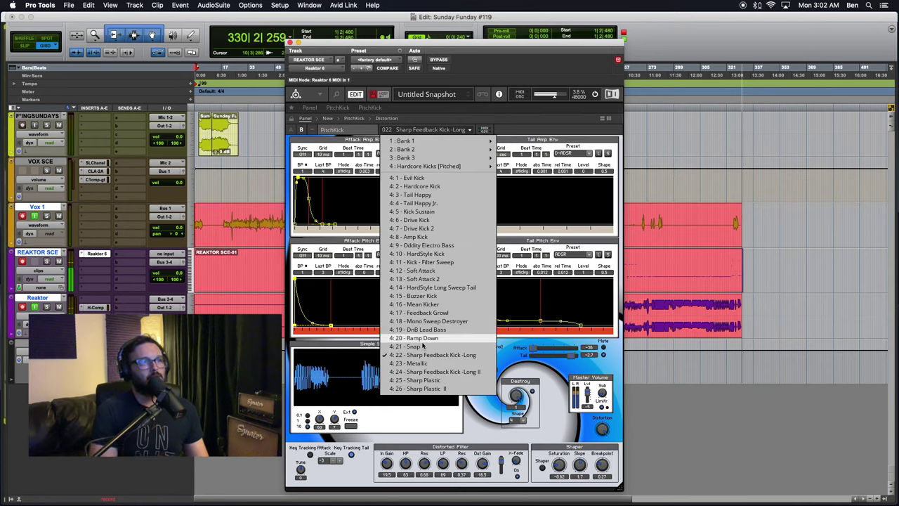
pyautogui.click(423, 363)
pyautogui.click(427, 130)
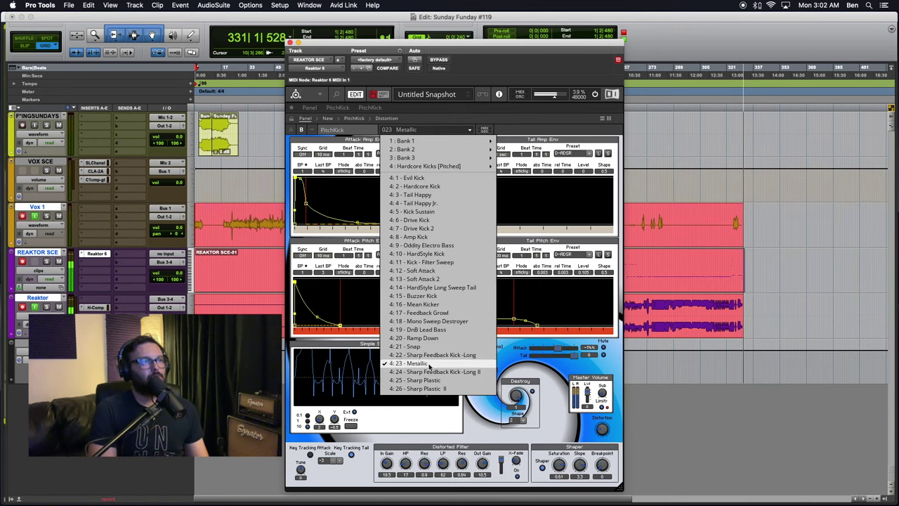
pyautogui.click(426, 372)
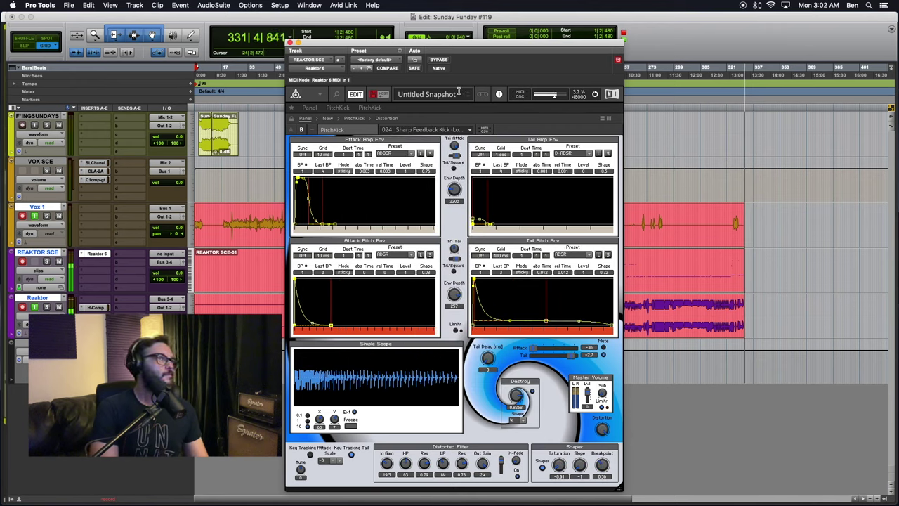
pyautogui.click(59, 169)
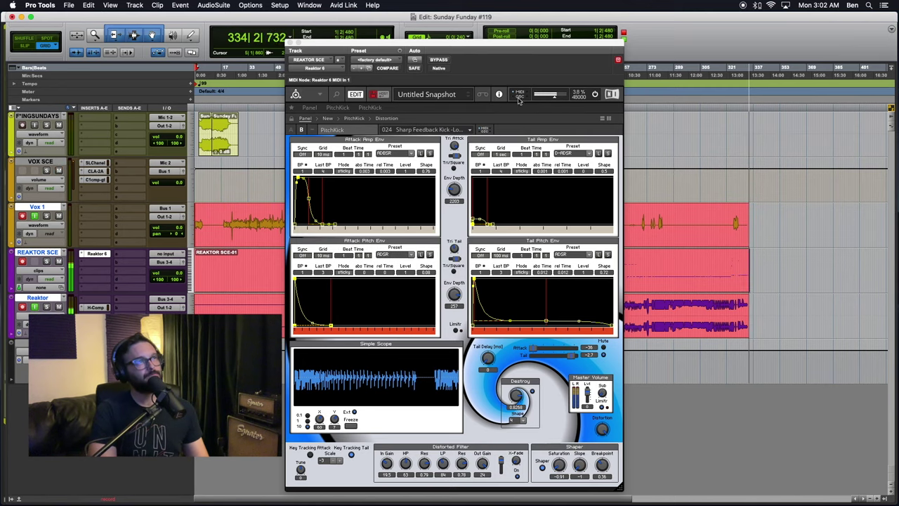
# Audition the Sharp Plastic snapshot and load Sharp Plastic II from the Hardcore Kicks [Pitched] bank
pyautogui.click(421, 129)
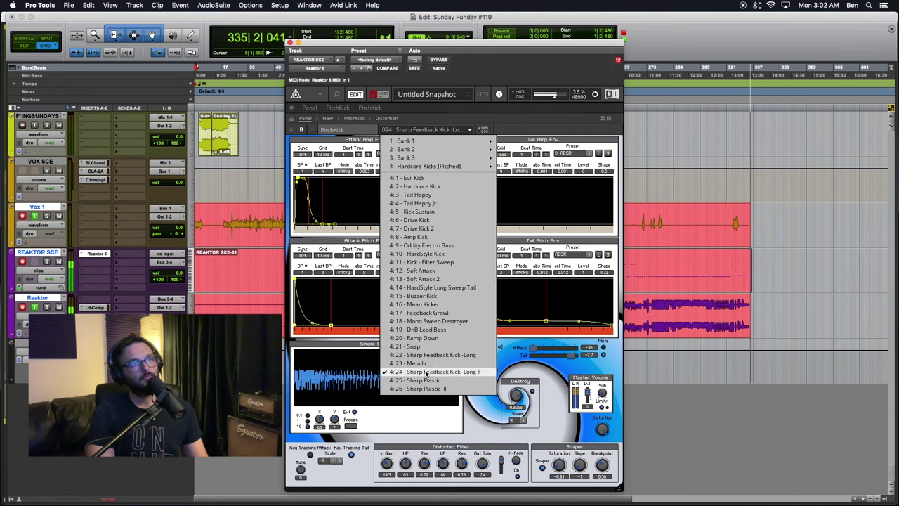
pyautogui.click(422, 381)
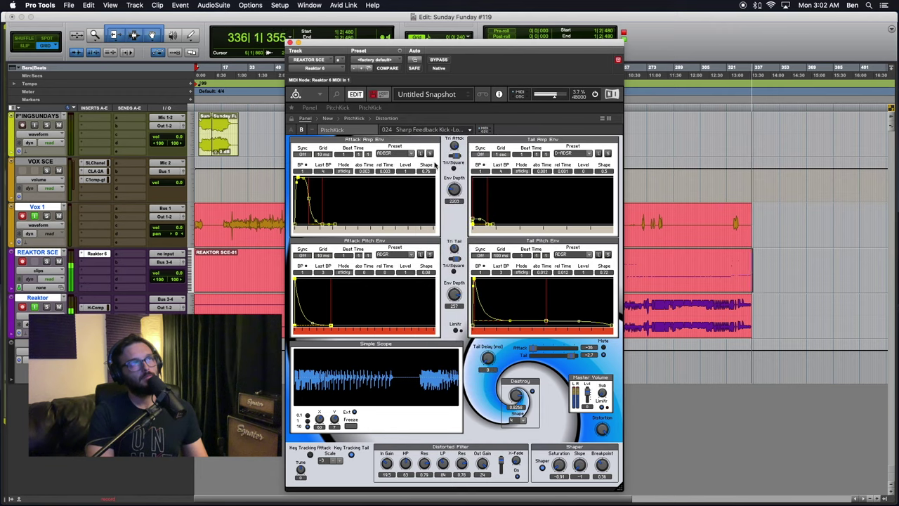
pyautogui.click(419, 131)
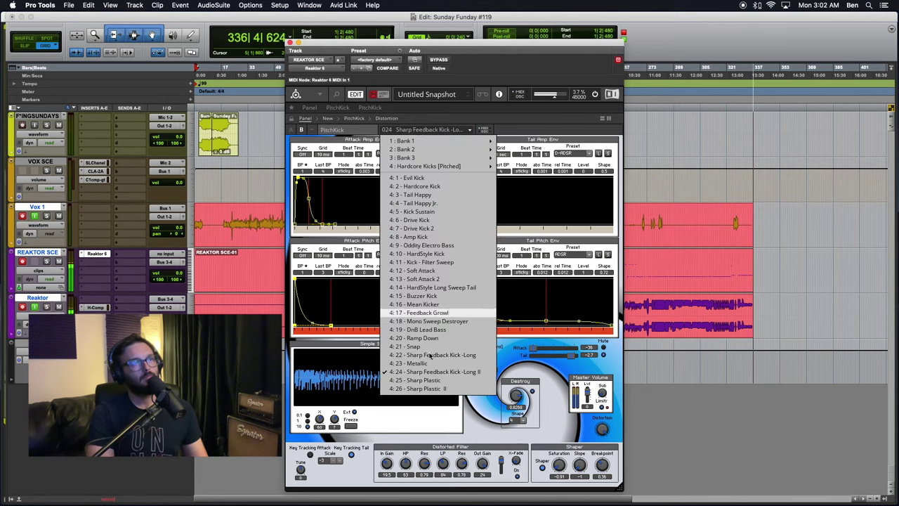
pyautogui.click(428, 388)
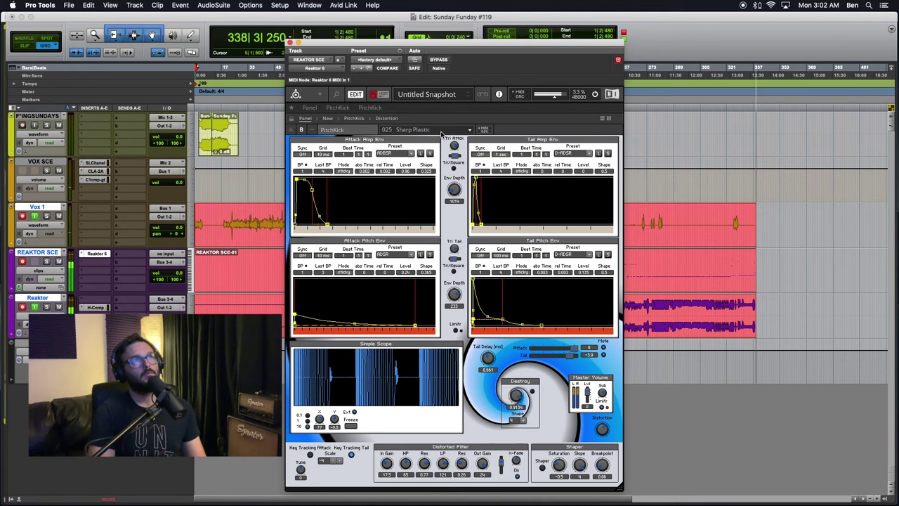
pyautogui.click(443, 131)
pyautogui.click(435, 389)
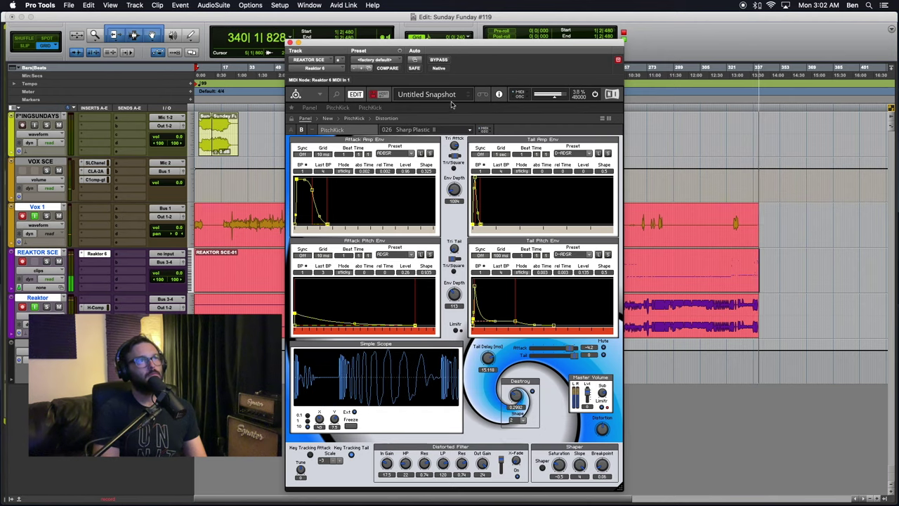
# Audition the Psykick 144 BPM and Rough Psykick 144 BPM snapshots from Bank 3
pyautogui.click(432, 130)
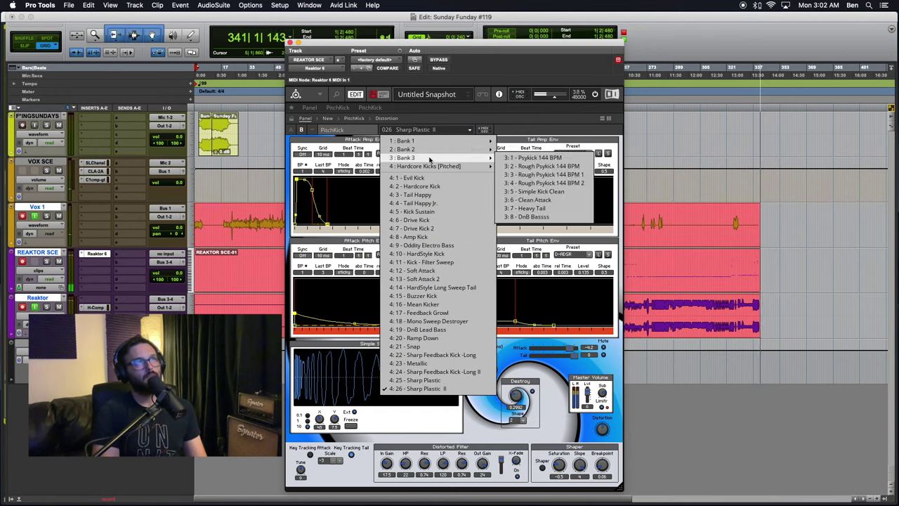
pyautogui.moveTo(441, 166)
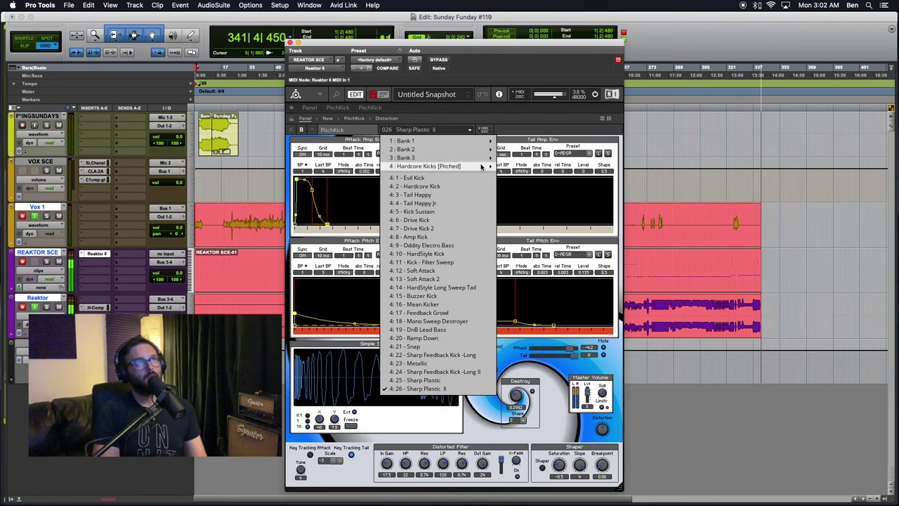
pyautogui.moveTo(494, 159)
pyautogui.click(523, 157)
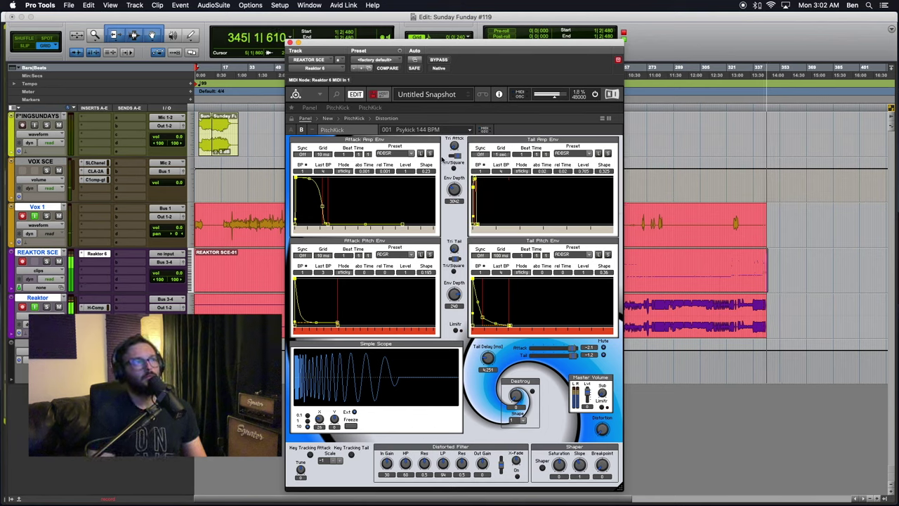
pyautogui.click(437, 131)
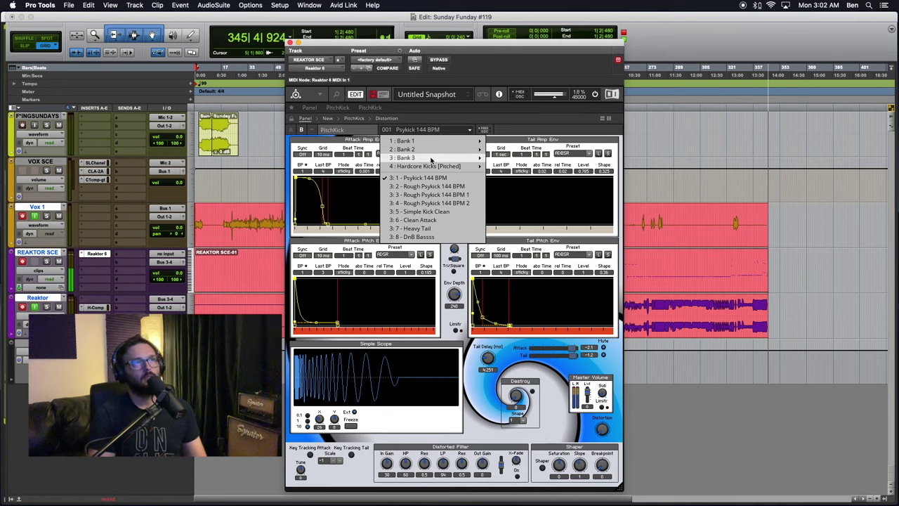
pyautogui.click(434, 186)
# Load the Rough Psykick 144 BPM 1 snapshot and try the Shaper on it with Saturation at 0.43
pyautogui.click(430, 131)
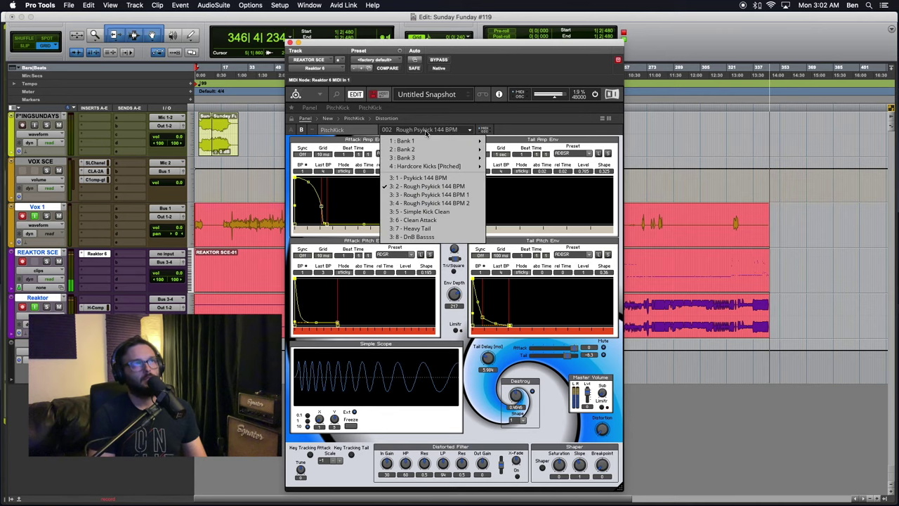
pyautogui.click(423, 195)
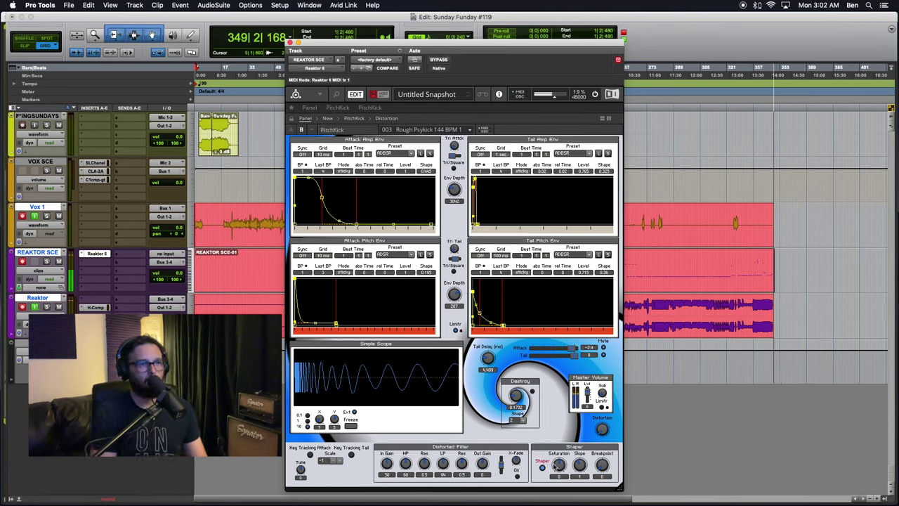
pyautogui.click(541, 468)
pyautogui.moveTo(562, 462); pyautogui.dragTo(561, 453)
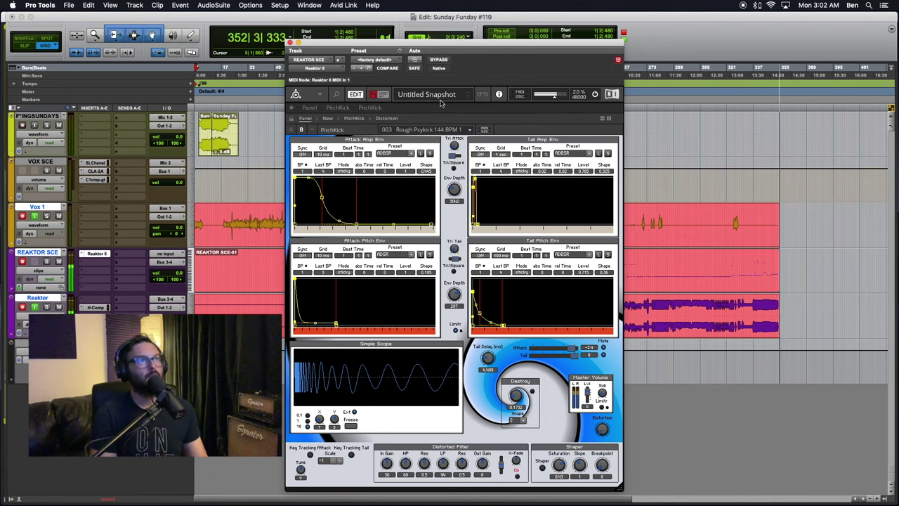
# Audition the Rough Psykick 144 BPM 2, Simple Kick Clean and Clean Attack snapshots one after another
pyautogui.click(427, 130)
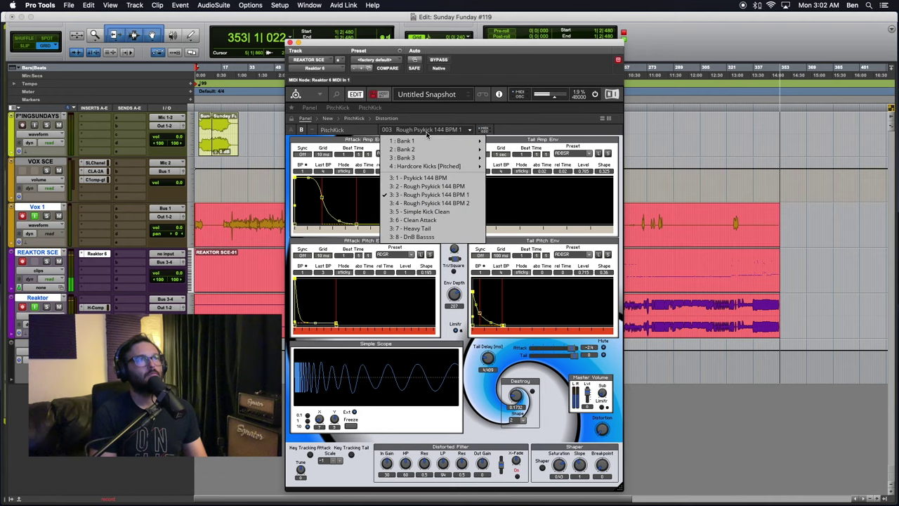
pyautogui.click(425, 205)
pyautogui.click(425, 130)
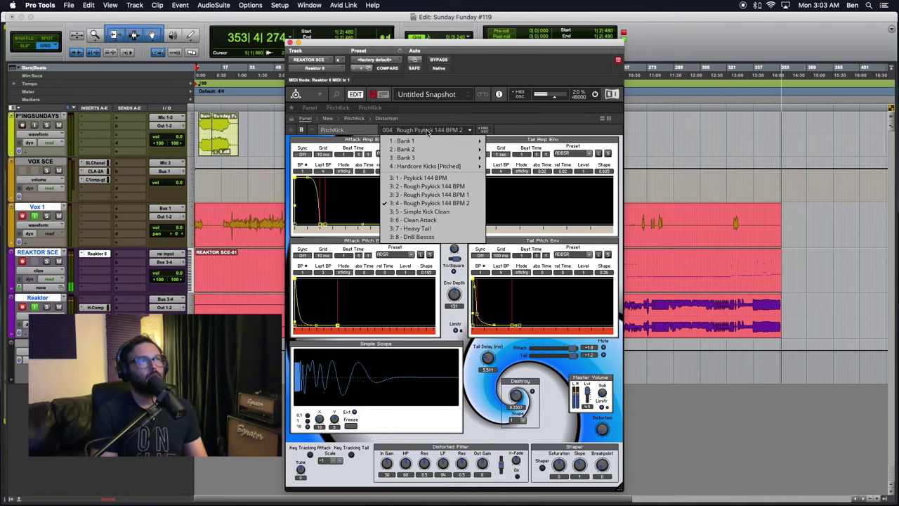
pyautogui.click(416, 212)
pyautogui.click(434, 131)
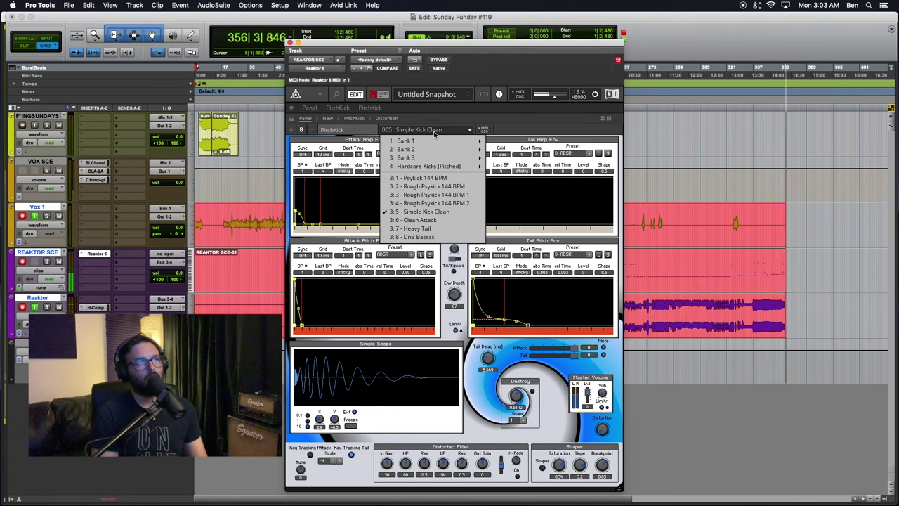
pyautogui.click(412, 220)
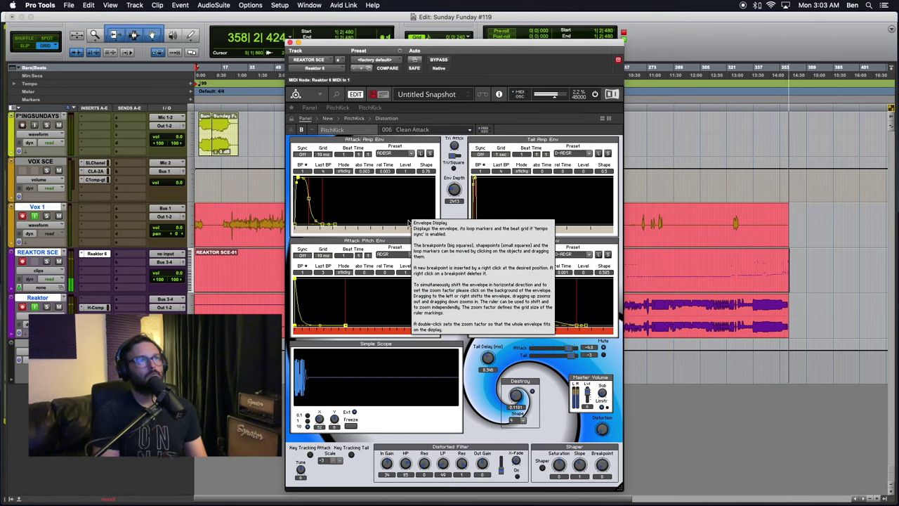
# Audition the Heavy Tail and DnB Bassss snapshots from Bank 3
pyautogui.click(419, 128)
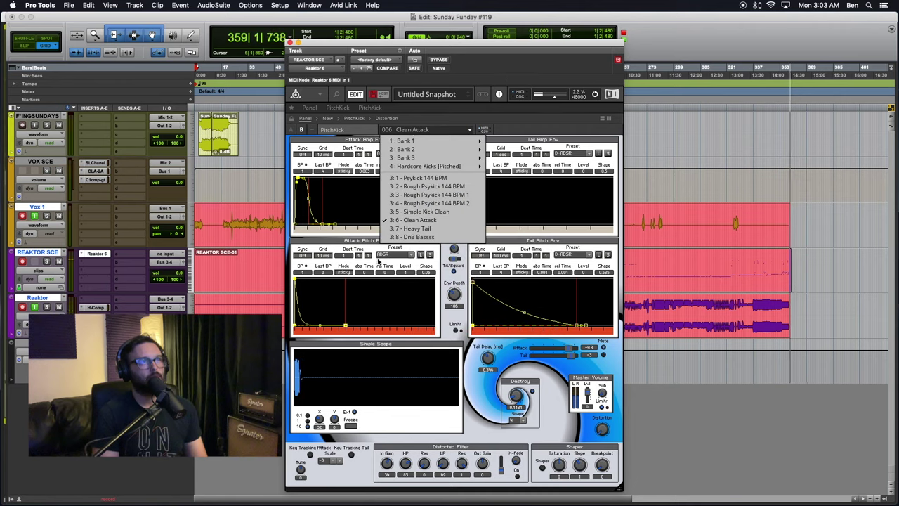
pyautogui.click(413, 228)
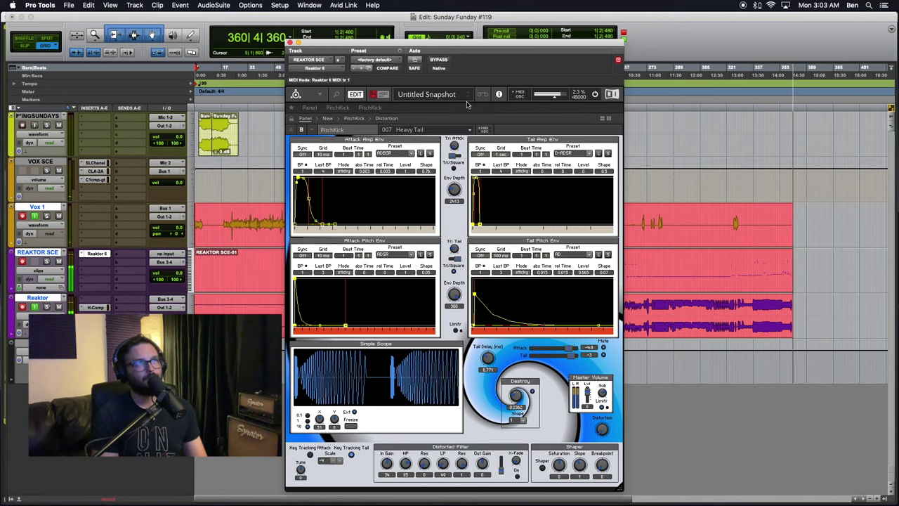
pyautogui.click(424, 130)
pyautogui.click(424, 240)
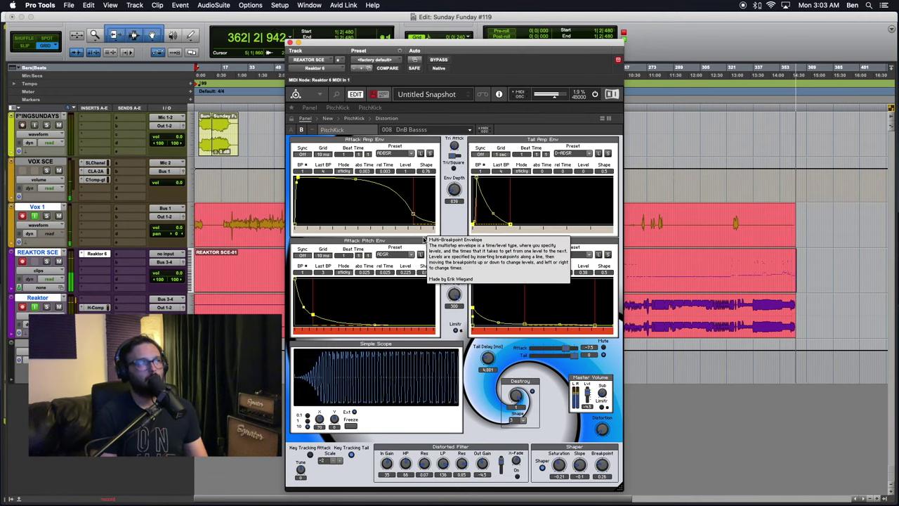
# Load the Kick001-SubwooferTest snapshot from Bank 2 to hear it
pyautogui.click(415, 129)
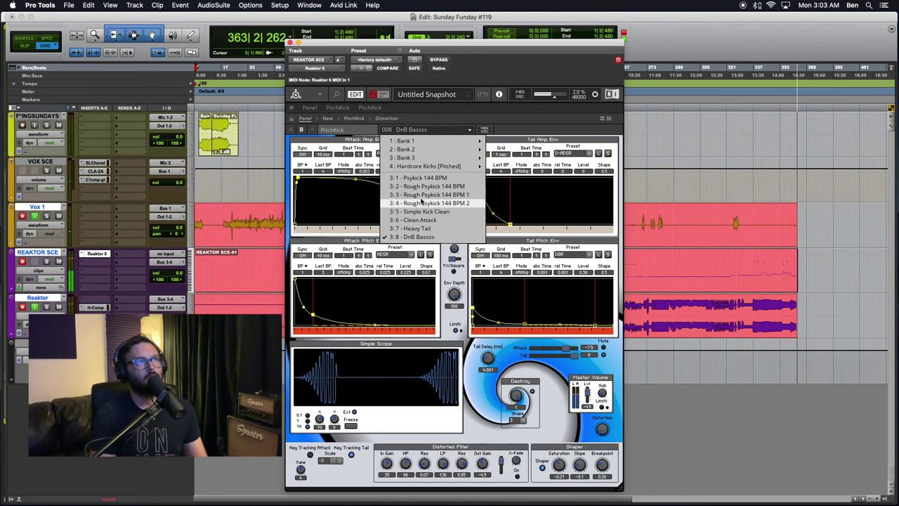
pyautogui.moveTo(407, 141)
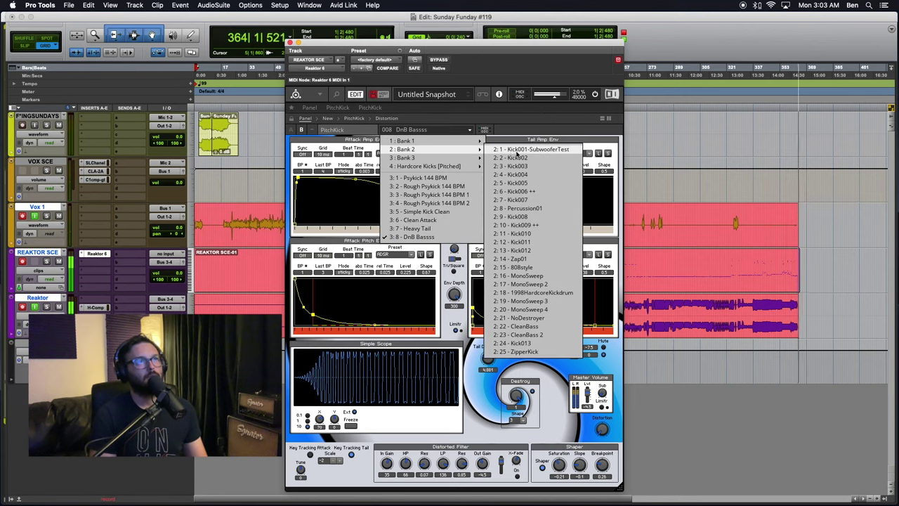
pyautogui.click(516, 149)
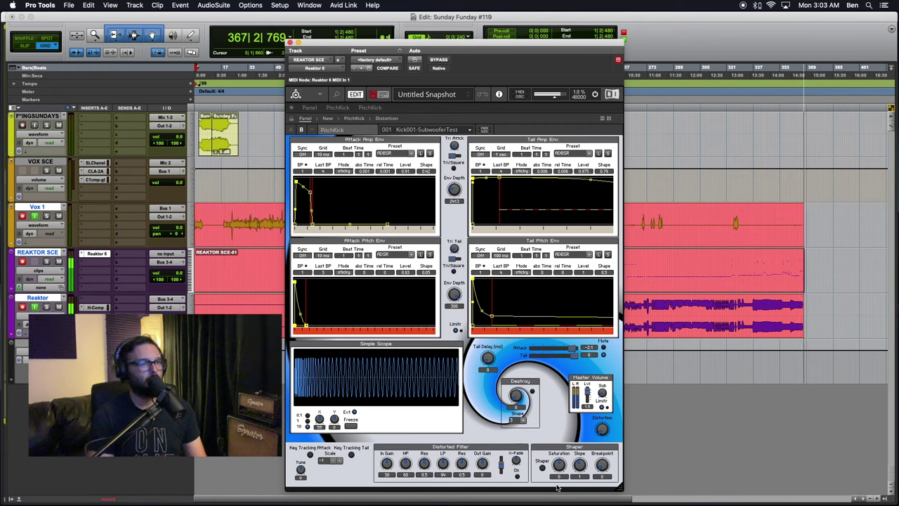
# Enable the Shaper with Saturation at 0.62 and set the Destroy amount to 0.5118
pyautogui.click(517, 477)
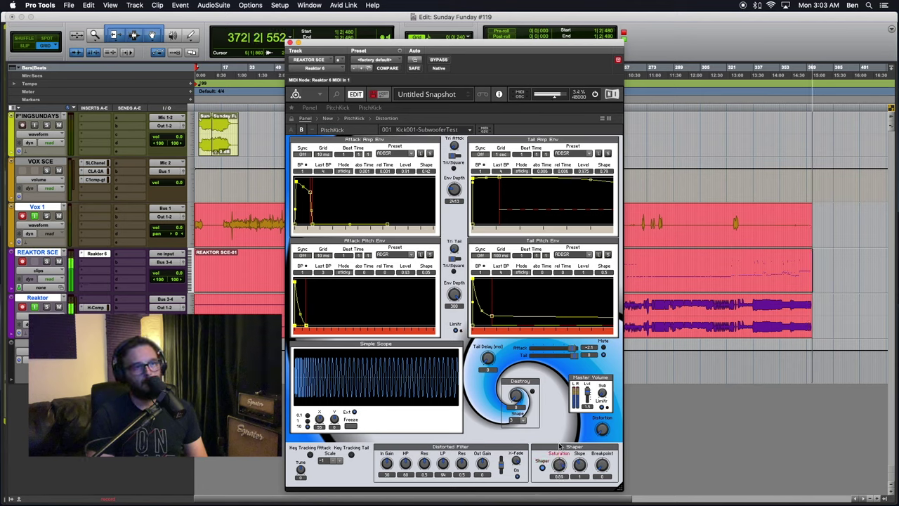
pyautogui.moveTo(563, 469); pyautogui.dragTo(563, 465)
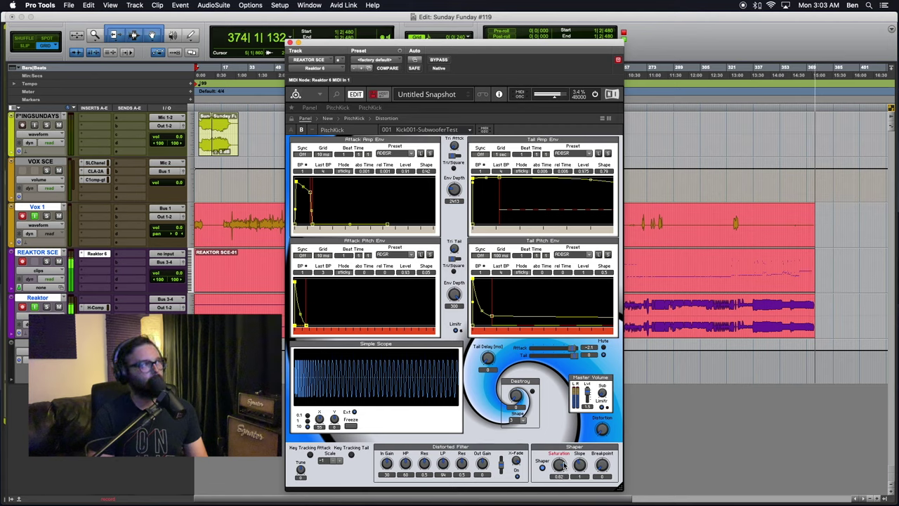
pyautogui.click(533, 391)
pyautogui.moveTo(516, 396); pyautogui.dragTo(517, 371)
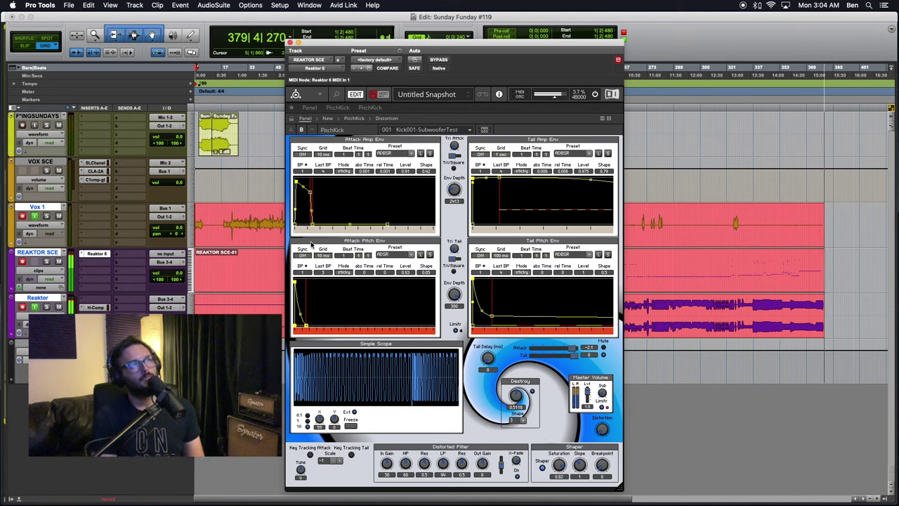
# Audition the Kick002, Kick003 and Kick004 snapshots from Bank 2
pyautogui.click(467, 130)
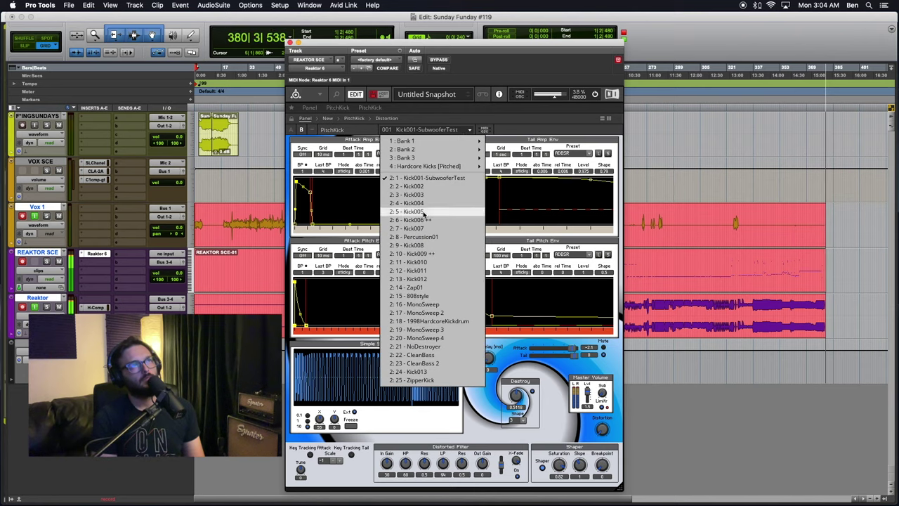
pyautogui.click(425, 187)
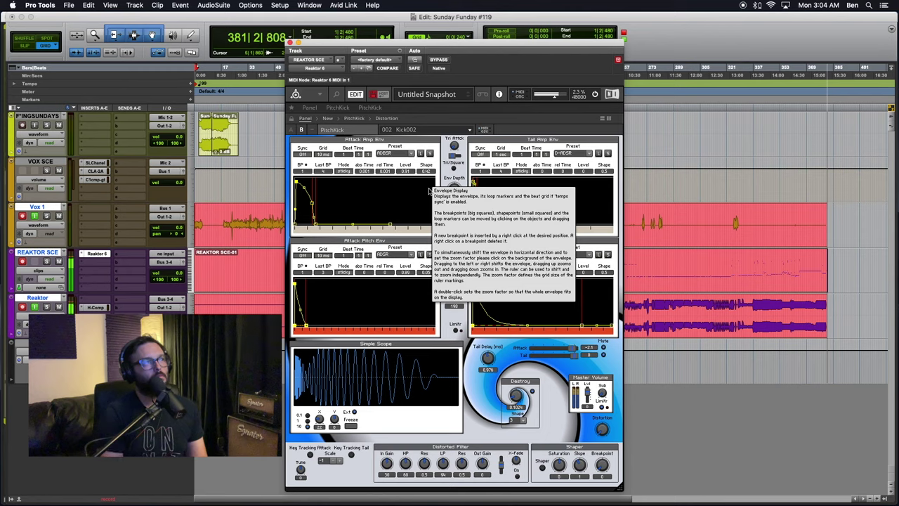
pyautogui.click(428, 130)
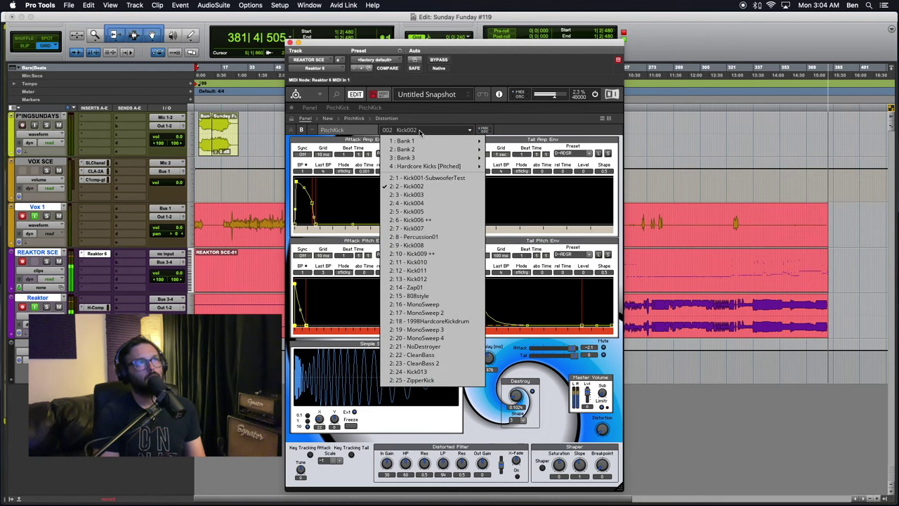
pyautogui.click(423, 195)
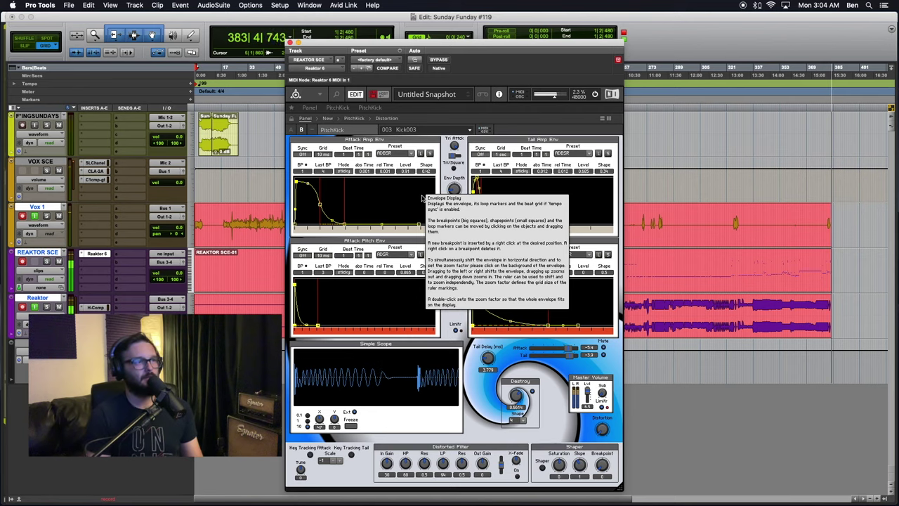
pyautogui.click(424, 130)
pyautogui.click(415, 202)
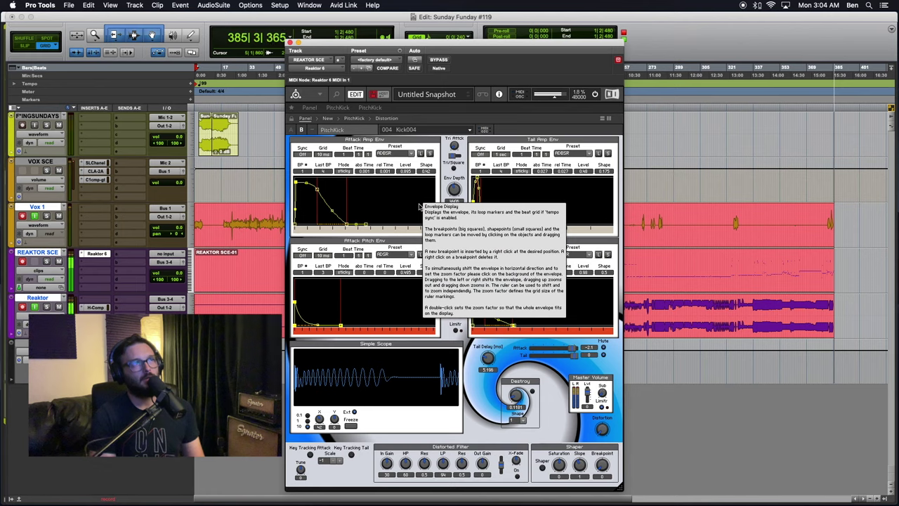
# Audition the Kick005, Kick006 ++, Kick007 and Percussion01 snapshots in turn
pyautogui.click(424, 129)
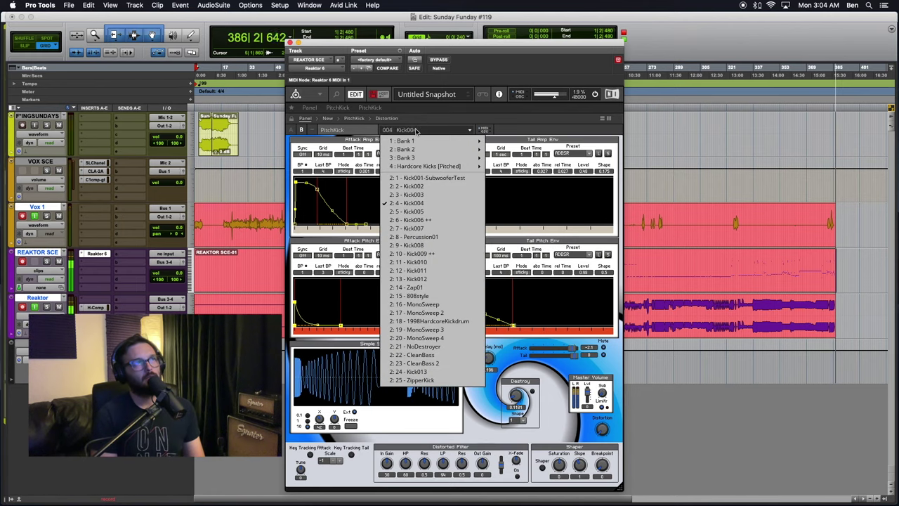
pyautogui.click(414, 212)
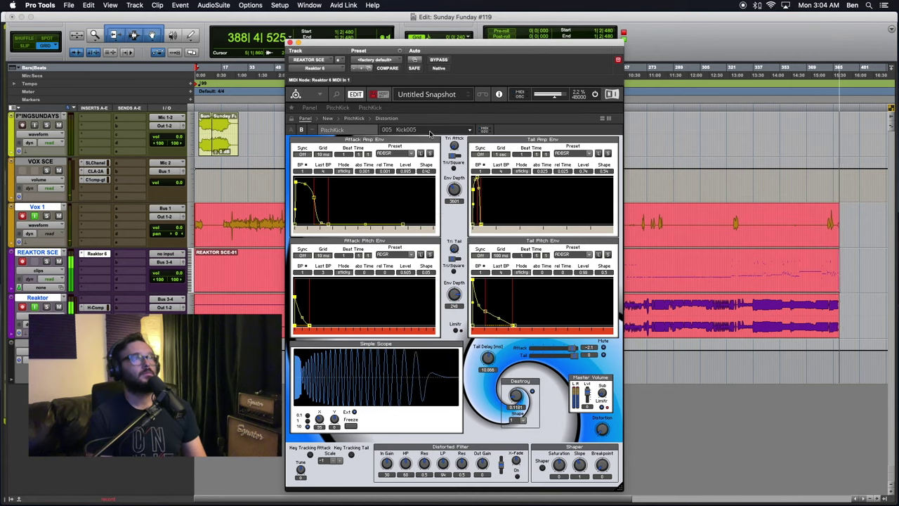
pyautogui.click(430, 131)
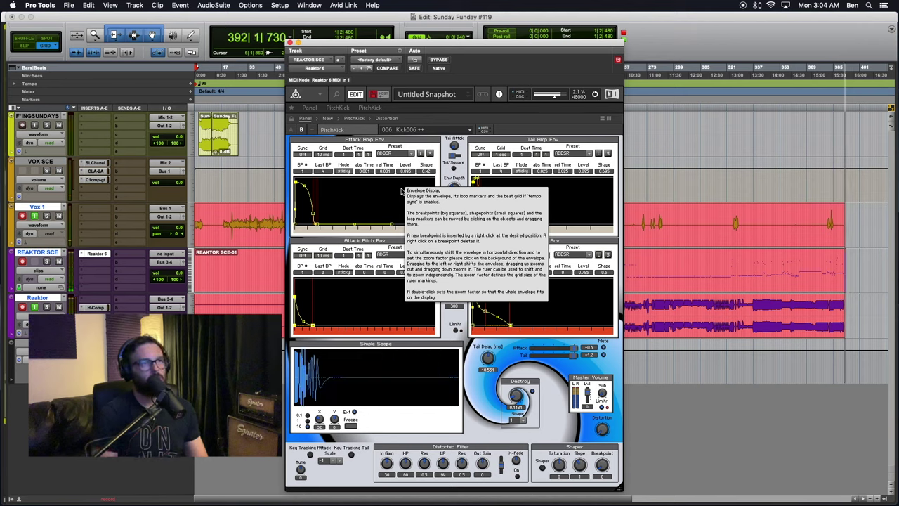
pyautogui.click(414, 129)
pyautogui.click(420, 230)
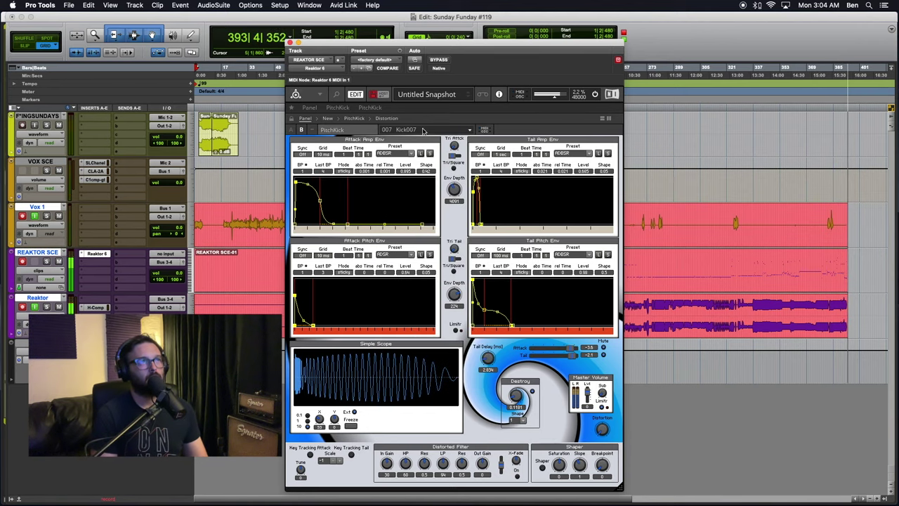
pyautogui.click(424, 130)
pyautogui.click(421, 242)
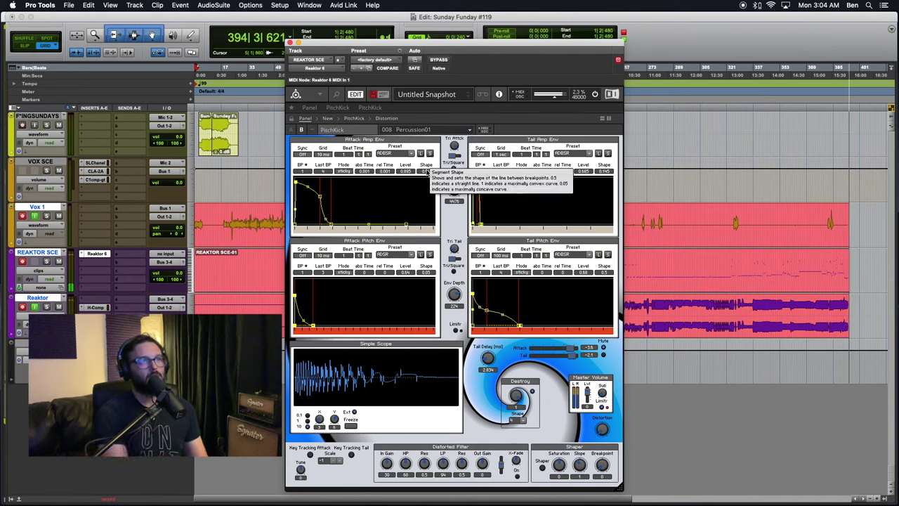
# Audition the Kick008, Kick009 ++ and Kick010 snapshots from Bank 2
pyautogui.click(424, 131)
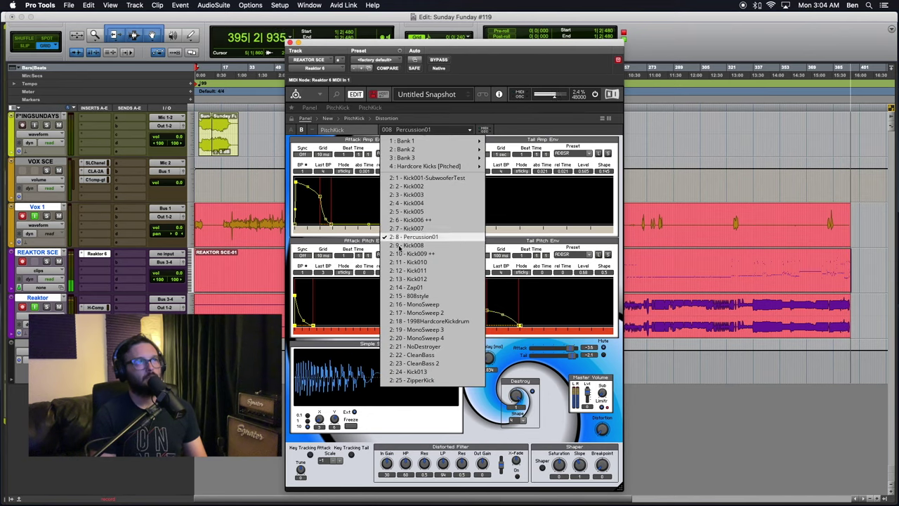
pyautogui.click(398, 245)
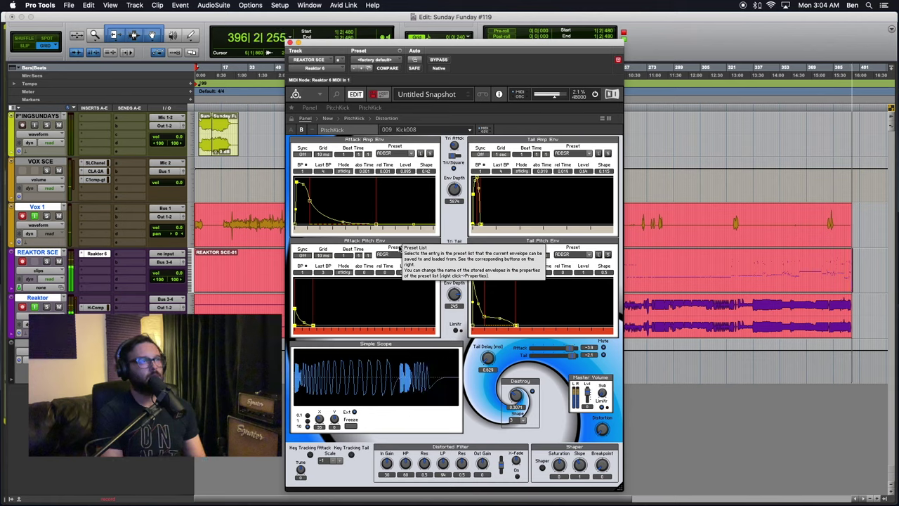
pyautogui.click(424, 131)
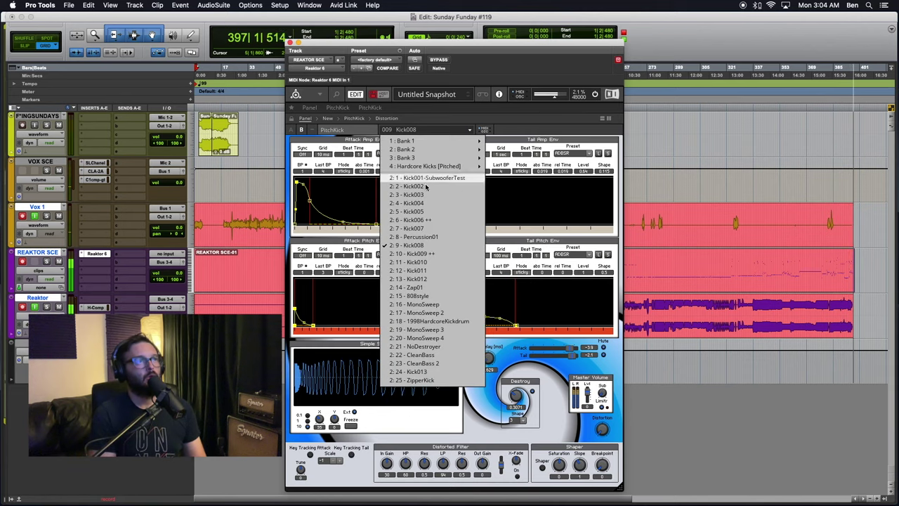
pyautogui.click(419, 255)
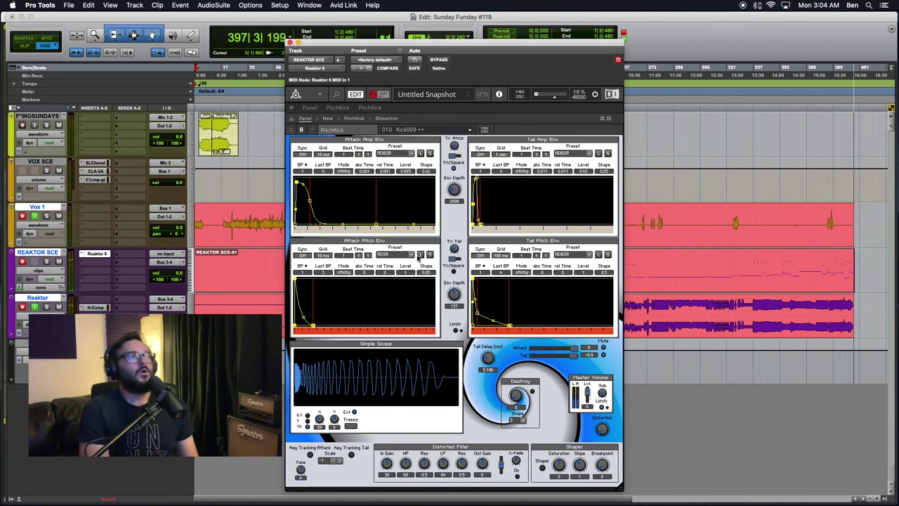
pyautogui.click(423, 130)
pyautogui.click(416, 262)
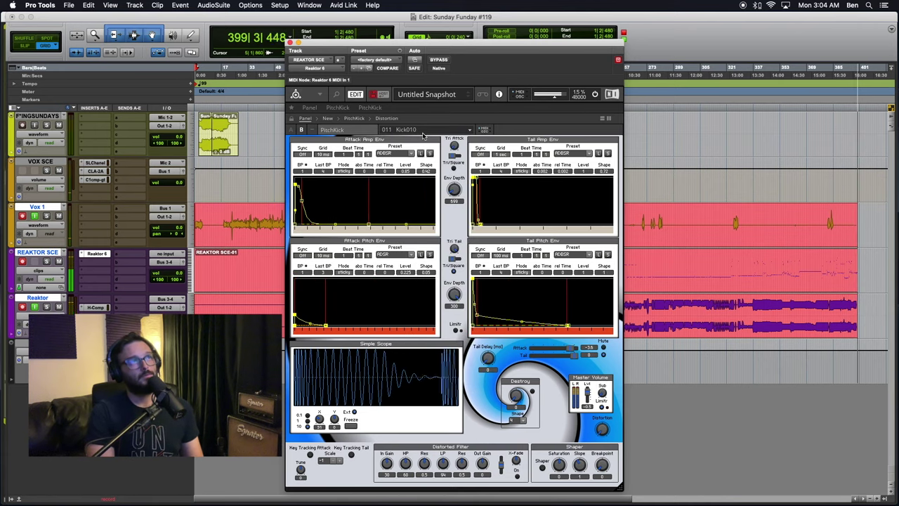
# Audition the Kick011, Kick012, Zap01 and 808style snapshots from Bank 2
pyautogui.click(424, 132)
pyautogui.click(417, 270)
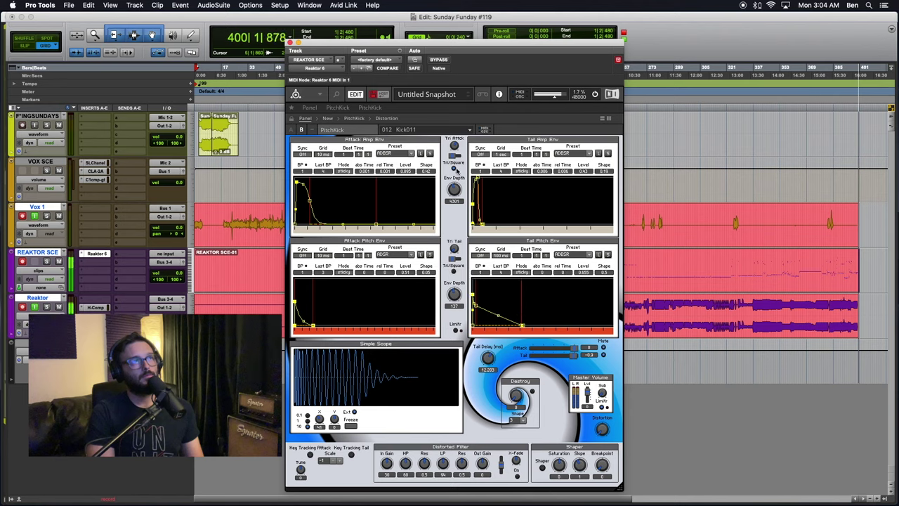
pyautogui.click(426, 132)
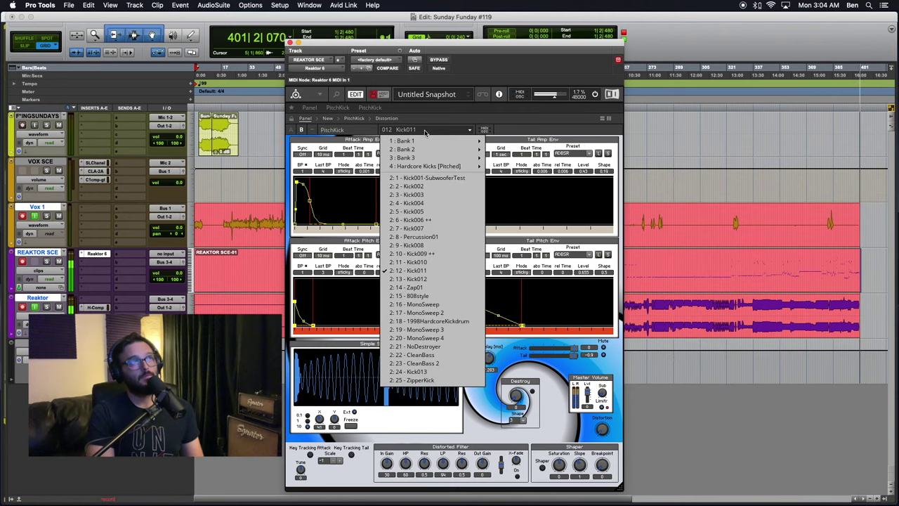
pyautogui.click(411, 278)
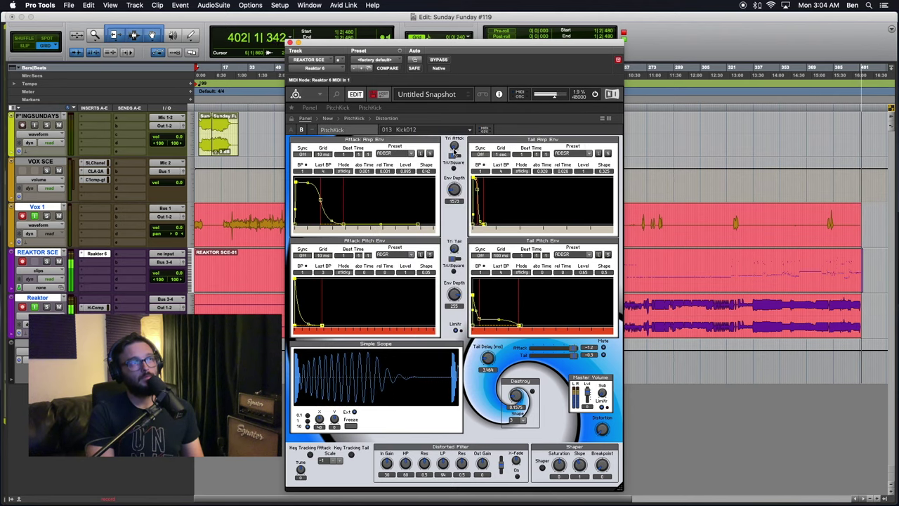
pyautogui.click(426, 133)
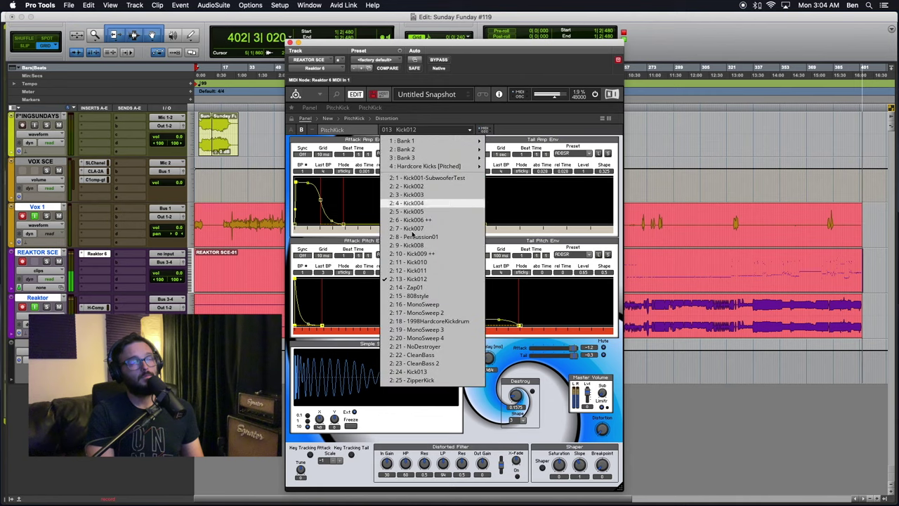
pyautogui.click(410, 287)
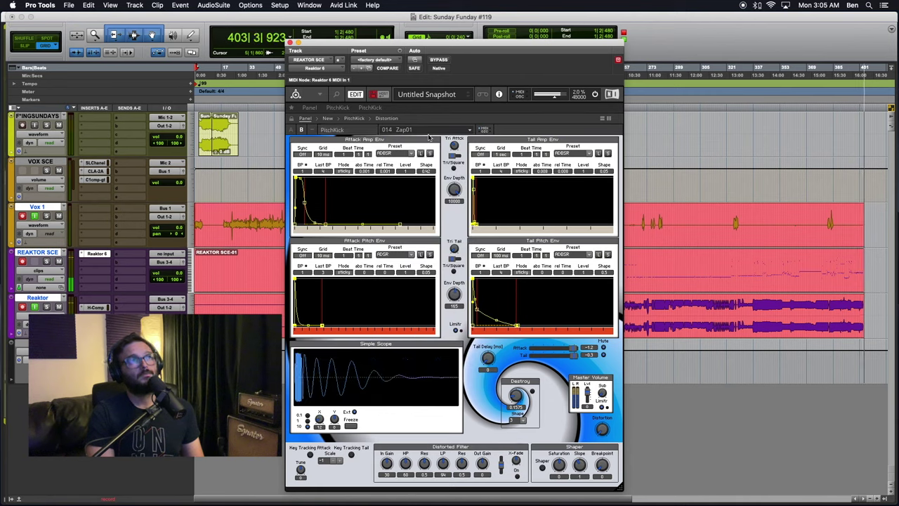
pyautogui.click(430, 136)
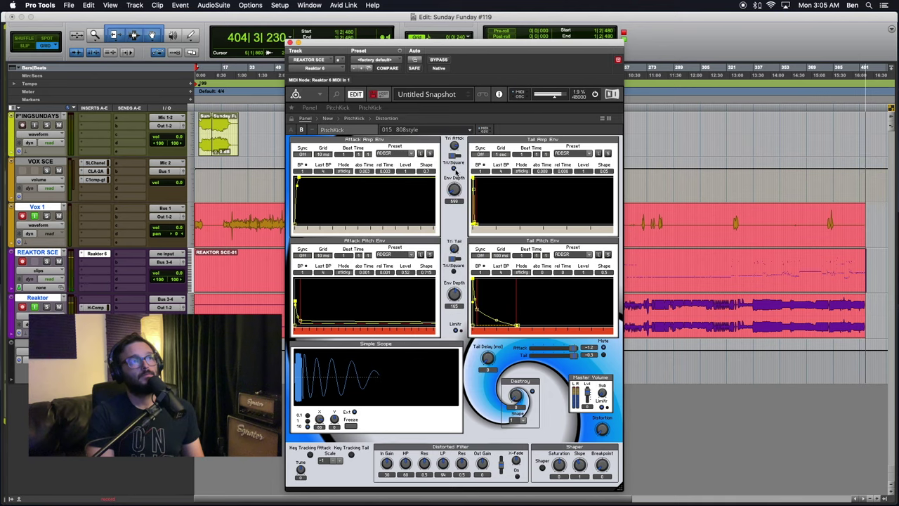
pyautogui.click(413, 296)
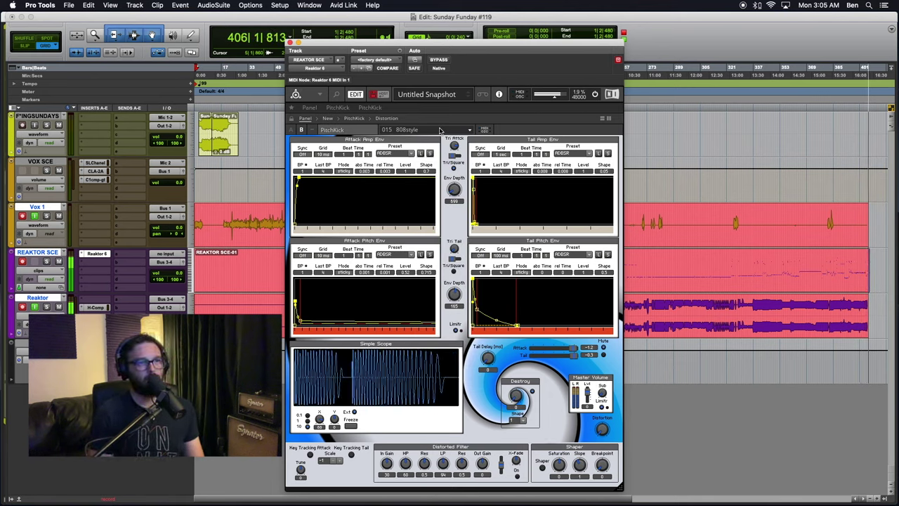
# Switch on the Distorted Filter and Shaper for 808style, with Saturation at 0.64 and Destroy at about 0.66
pyautogui.click(517, 476)
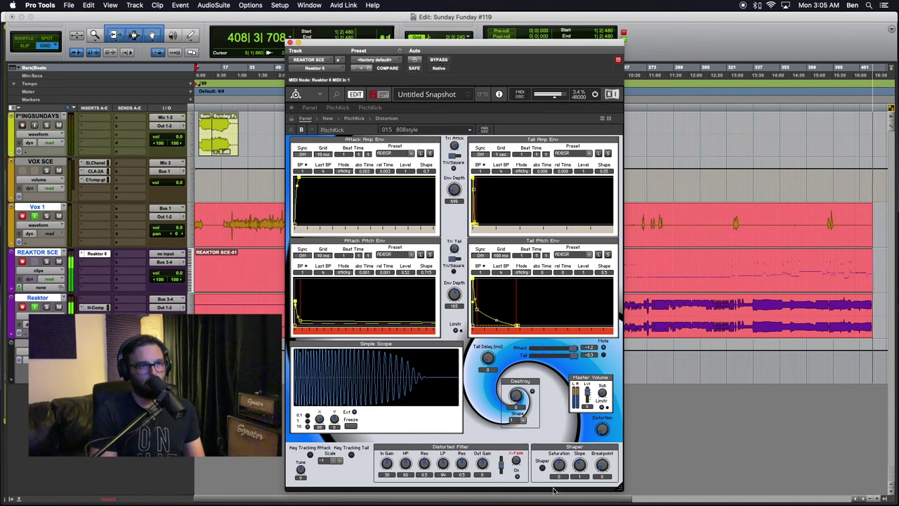
pyautogui.click(542, 468)
pyautogui.moveTo(557, 465); pyautogui.dragTo(558, 430)
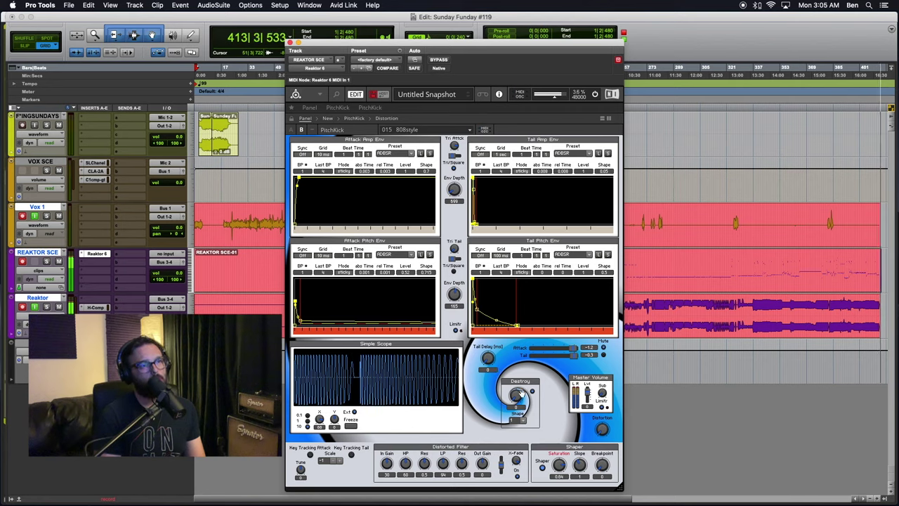
pyautogui.moveTo(519, 392); pyautogui.dragTo(519, 354)
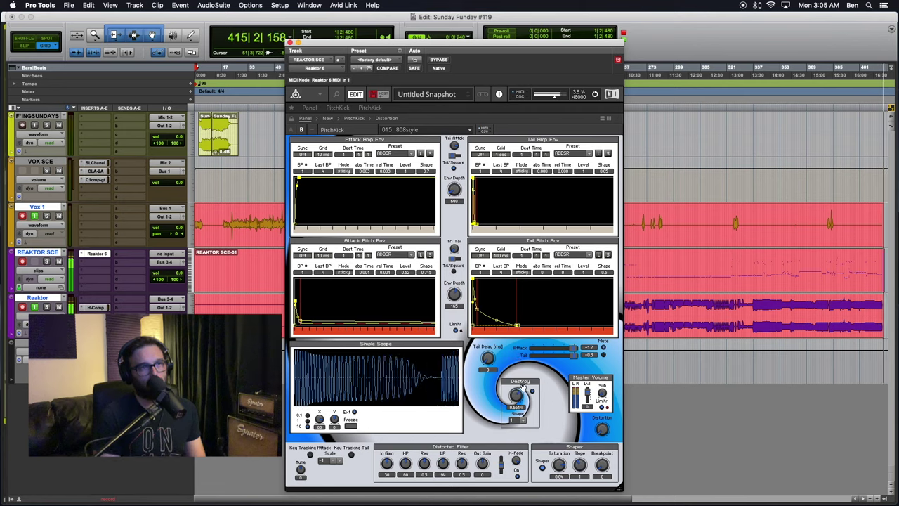
# Try the different Destroy shapes on the 808style sound, starting with 2 and finishing on 4
pyautogui.click(514, 420)
pyautogui.click(513, 427)
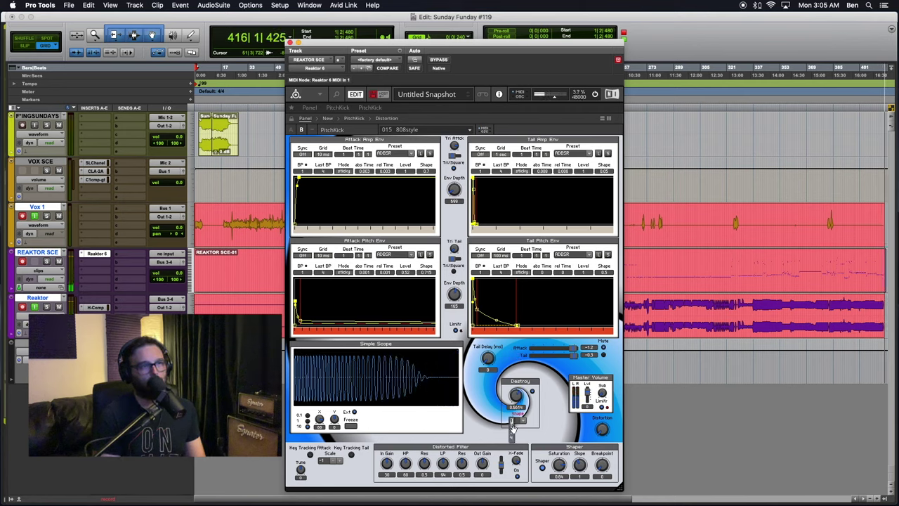
pyautogui.click(516, 421)
pyautogui.click(512, 429)
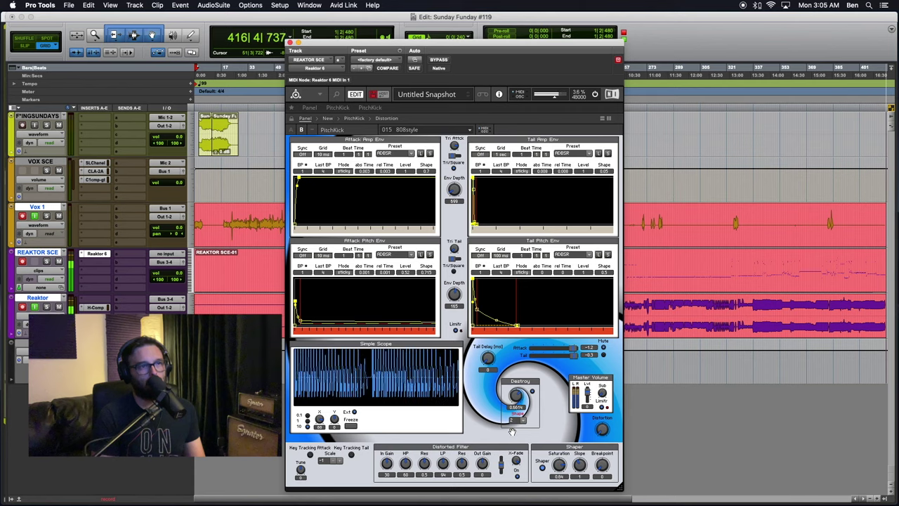
pyautogui.click(514, 421)
pyautogui.click(510, 431)
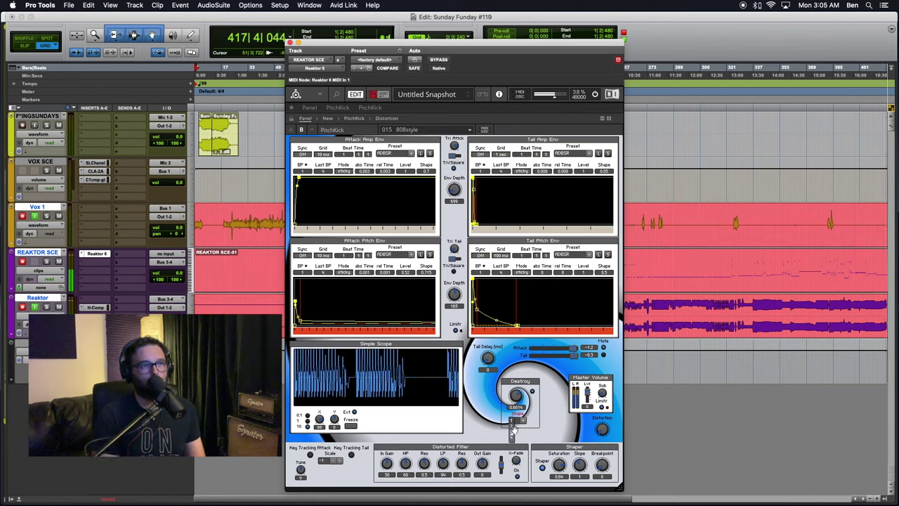
pyautogui.click(516, 421)
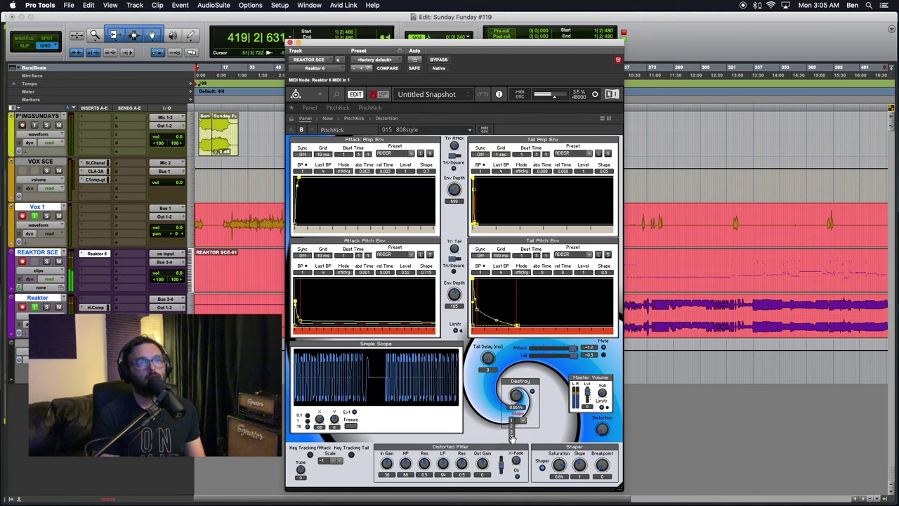
pyautogui.click(512, 437)
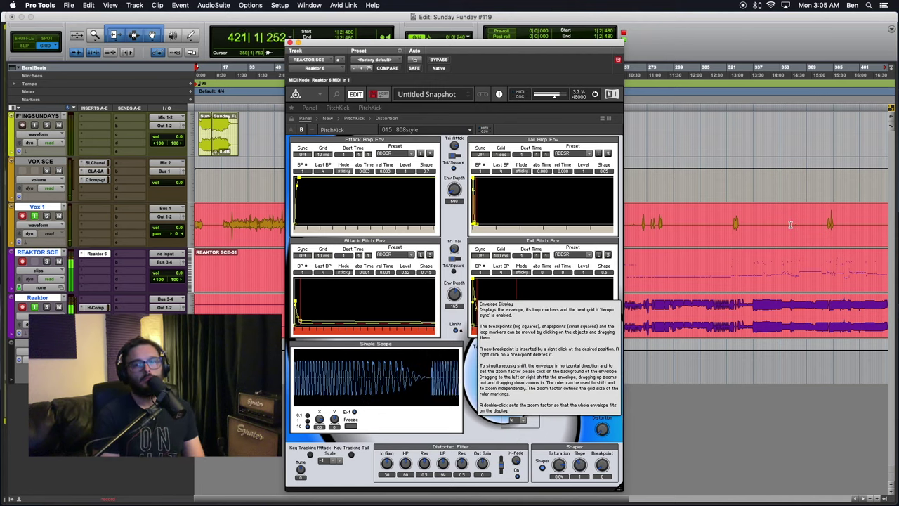
# Audition the MonoSweep, MonoSweep 2 and 1998HardcoreKickdrum snapshots from Bank 2
pyautogui.click(425, 129)
pyautogui.click(424, 304)
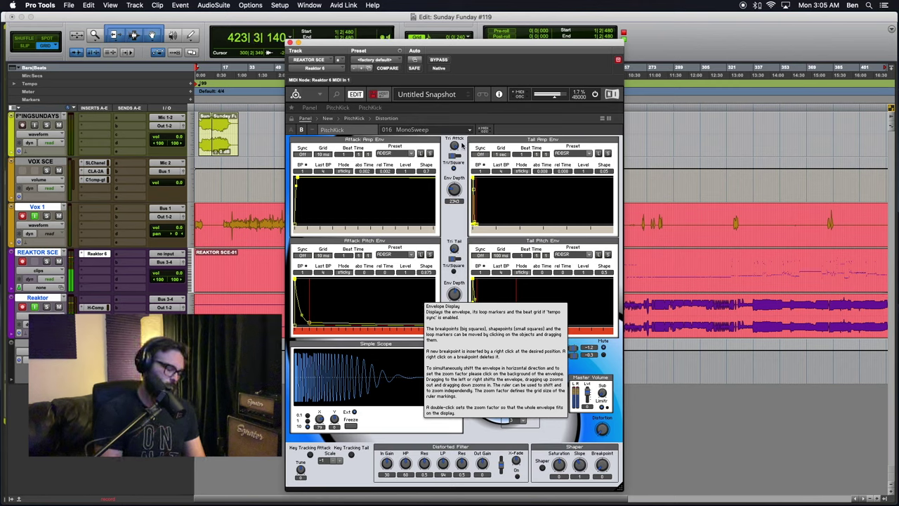
pyautogui.click(442, 130)
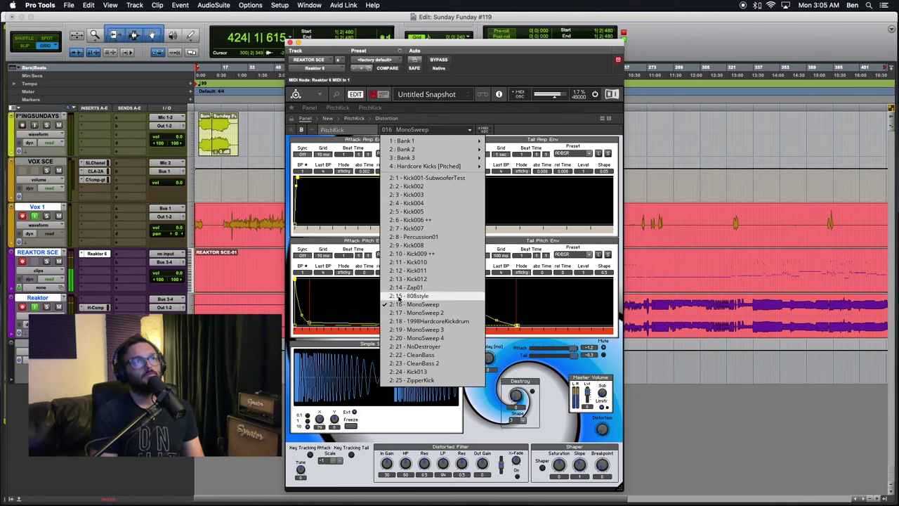
pyautogui.click(418, 316)
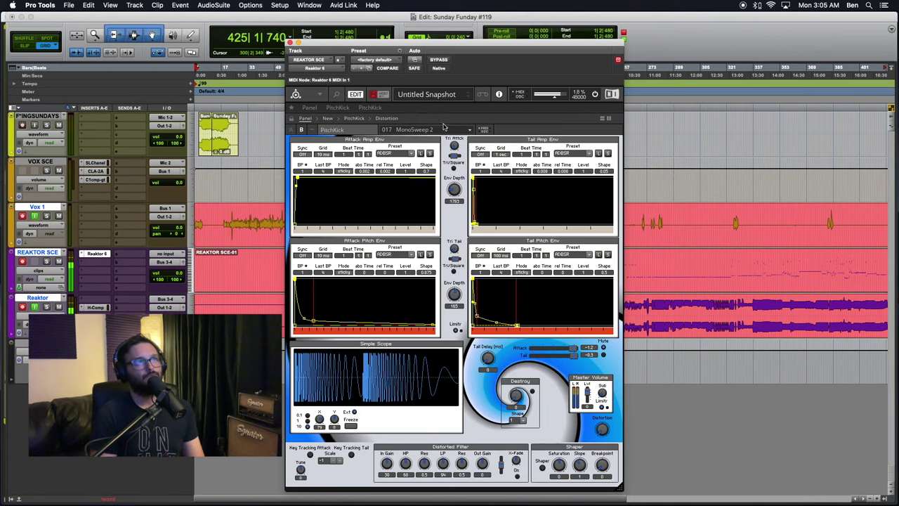
pyautogui.click(442, 129)
pyautogui.click(422, 323)
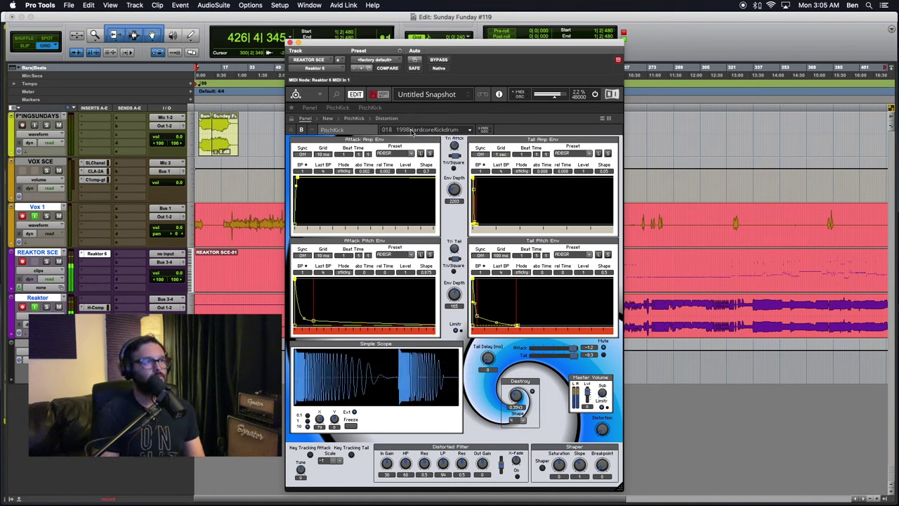
# Audition the MonoSweep 4, NoDestroyer and CleanBass snapshots in turn
pyautogui.click(414, 135)
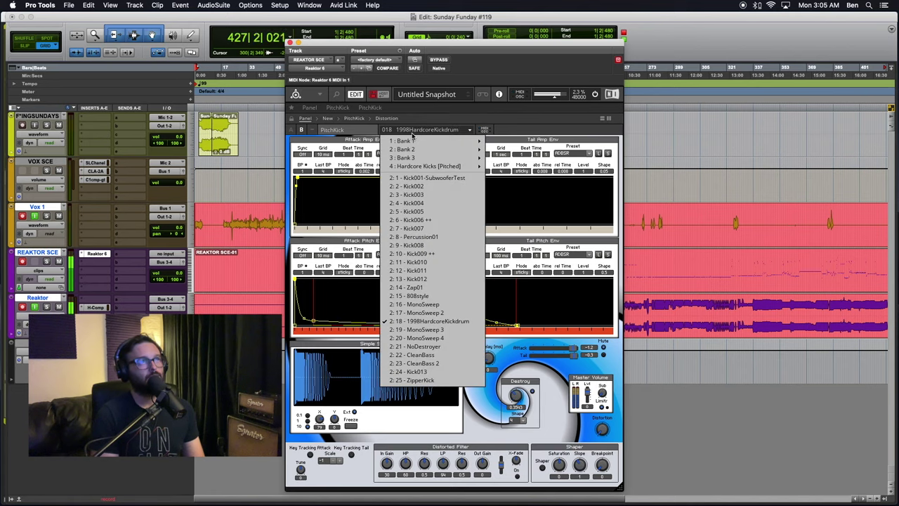
pyautogui.click(419, 337)
pyautogui.click(443, 131)
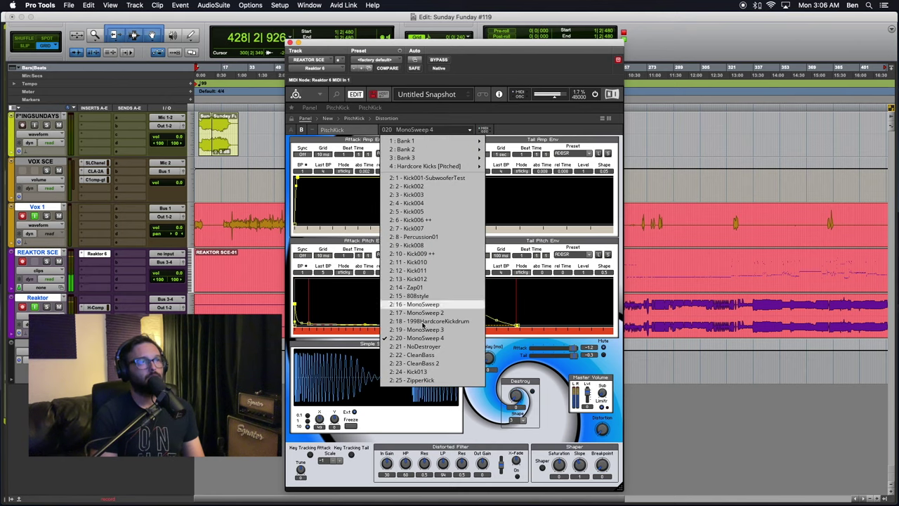
pyautogui.click(421, 349)
pyautogui.click(460, 133)
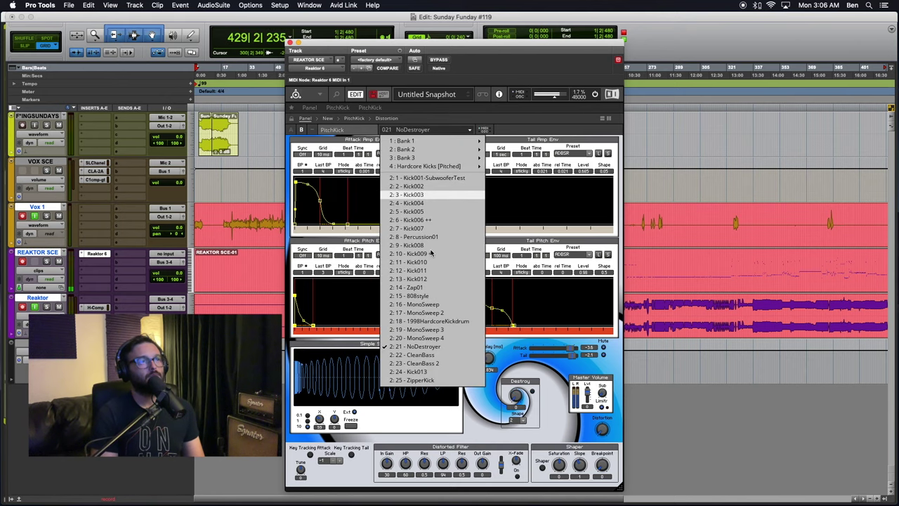
pyautogui.click(416, 356)
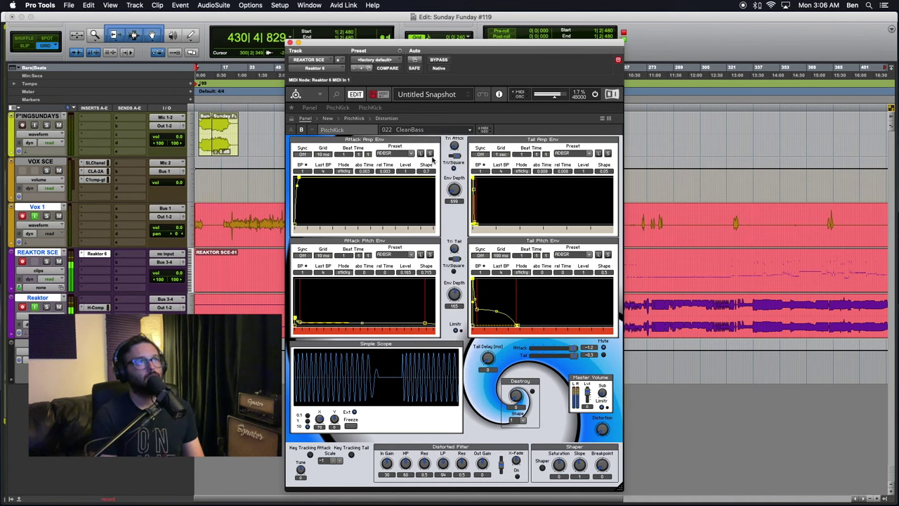
# Audition the CleanBass 2 and Kick013 snapshots from Bank 2
pyautogui.click(419, 131)
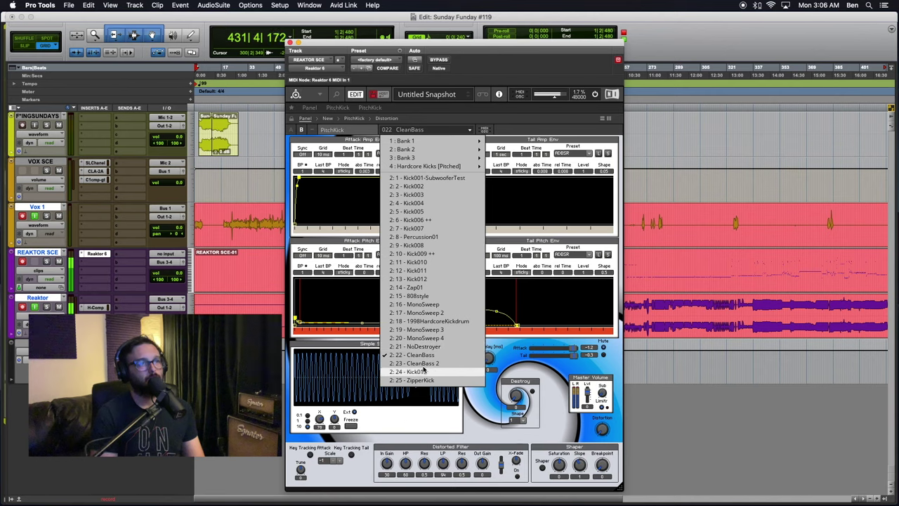
pyautogui.click(421, 363)
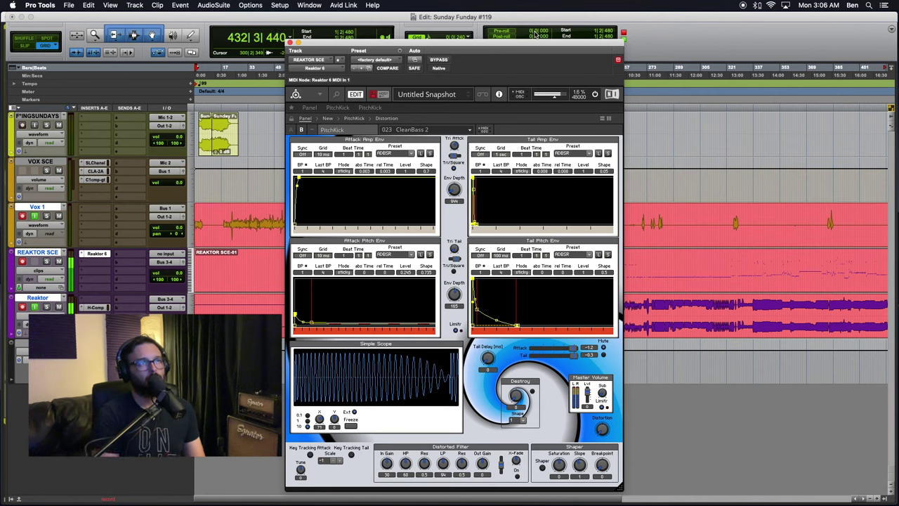
pyautogui.click(450, 129)
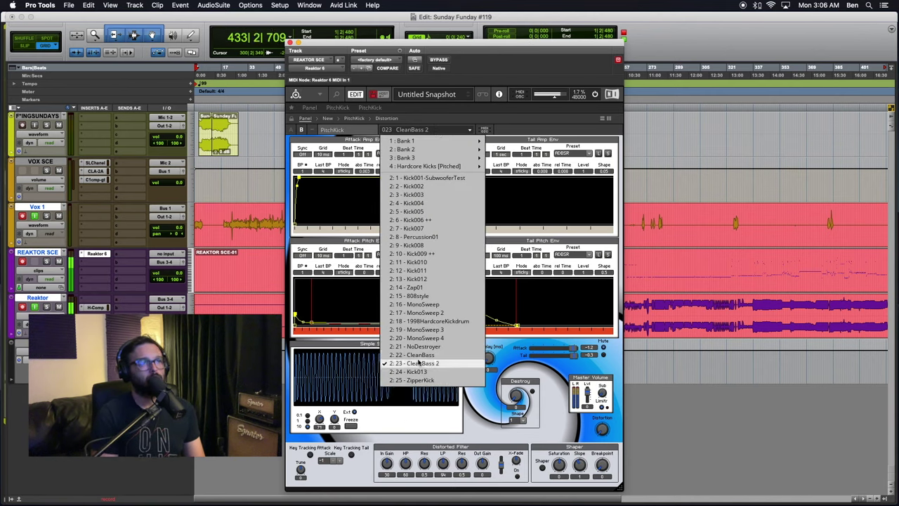
pyautogui.click(411, 372)
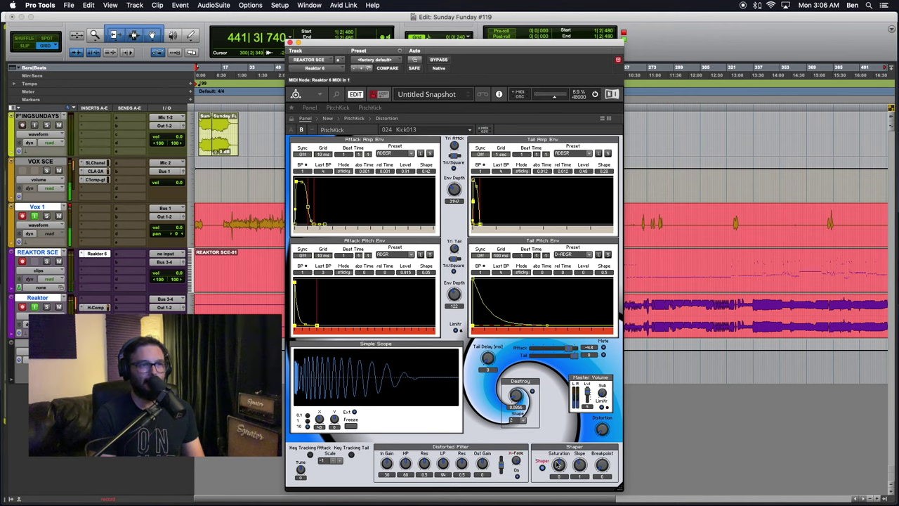
# Raise the Shaper Saturation to 0.64 on Kick013 and compare the sound with the Shaper off and on
pyautogui.moveTo(558, 464); pyautogui.dragTo(561, 462)
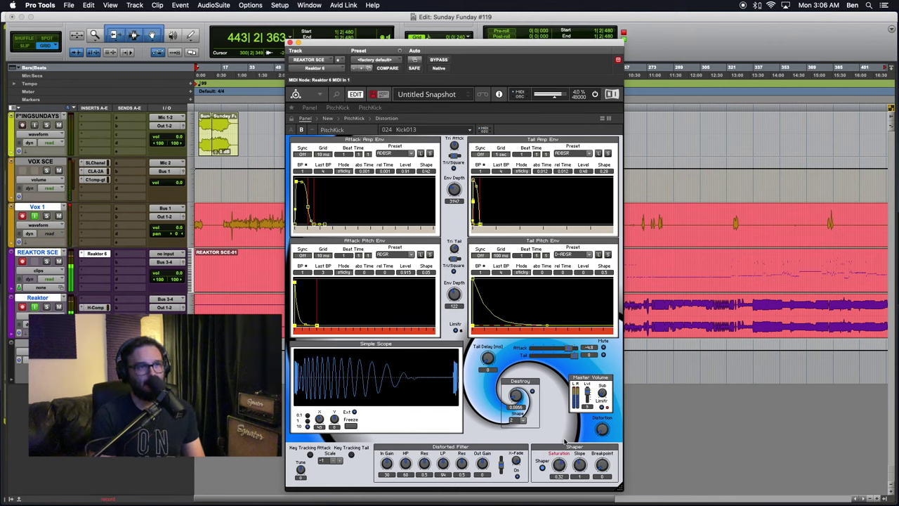
pyautogui.click(543, 467)
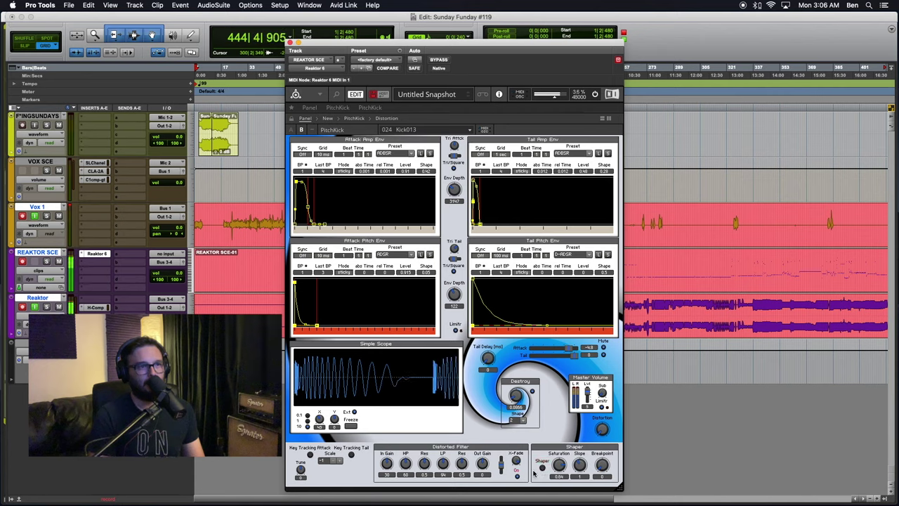
pyautogui.click(542, 468)
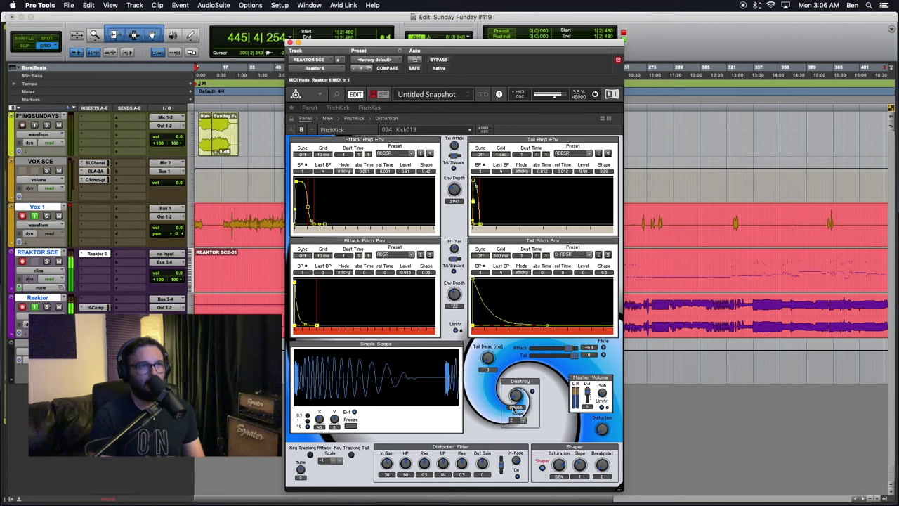
# Lower Kick013's Destroy amount to 0, open its shape choices, and raise the Destroy amount again
pyautogui.moveTo(516, 387); pyautogui.dragTo(504, 417)
pyautogui.click(520, 421)
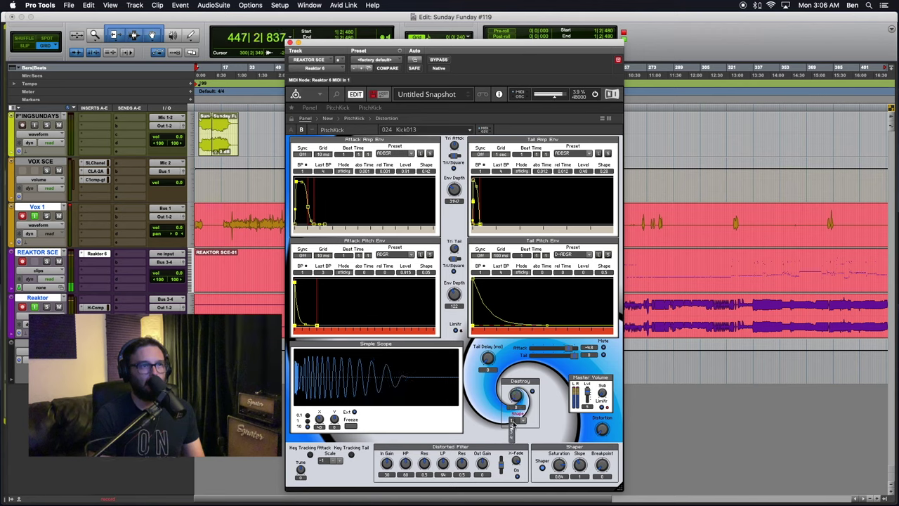
pyautogui.moveTo(518, 398)
pyautogui.mouseDown()
pyautogui.moveTo(518, 348)
pyautogui.moveTo(518, 379)
pyautogui.mouseUp()
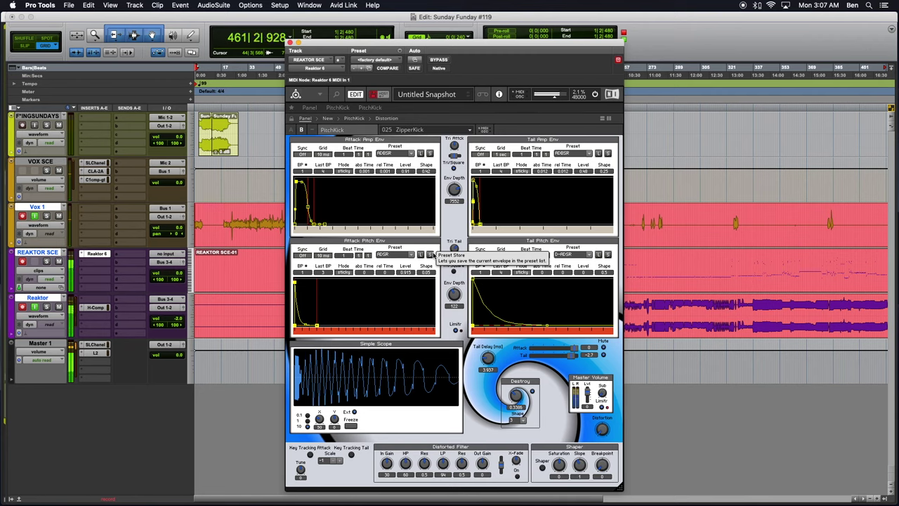
# Load the Beat1 snapshot from Bank 1
pyautogui.click(406, 130)
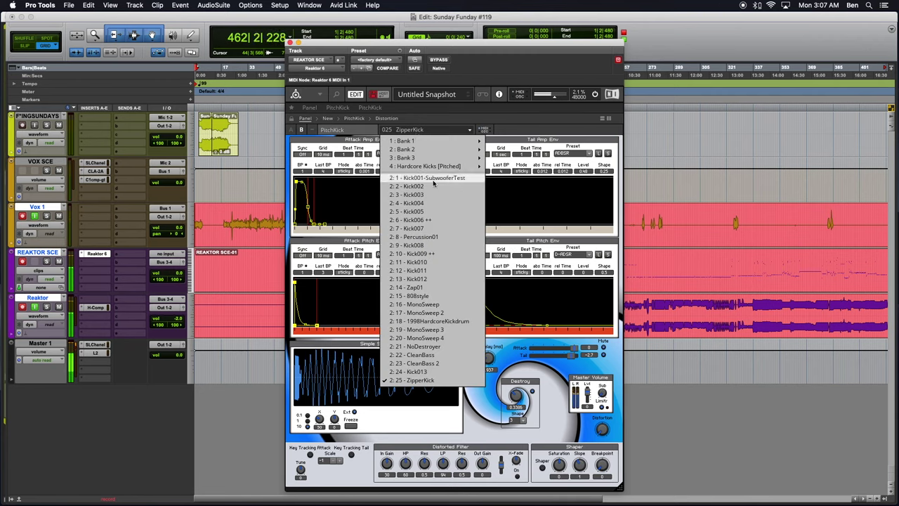
pyautogui.moveTo(424, 157)
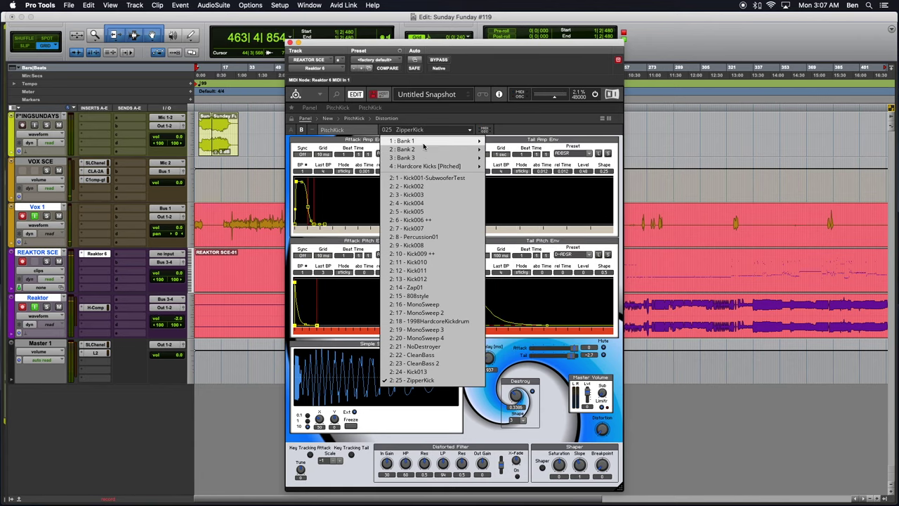
pyautogui.click(522, 142)
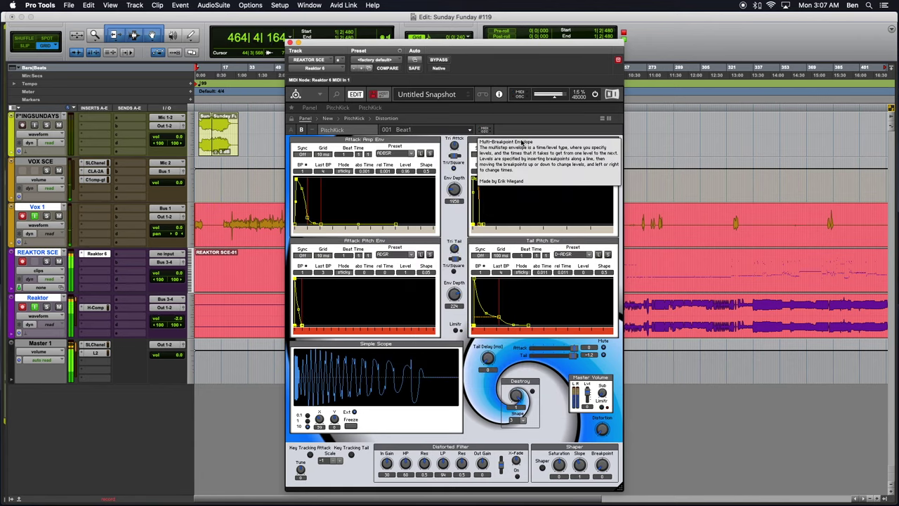
# Audition the Beat2 and Beat1b snapshots from Bank 1
pyautogui.click(439, 131)
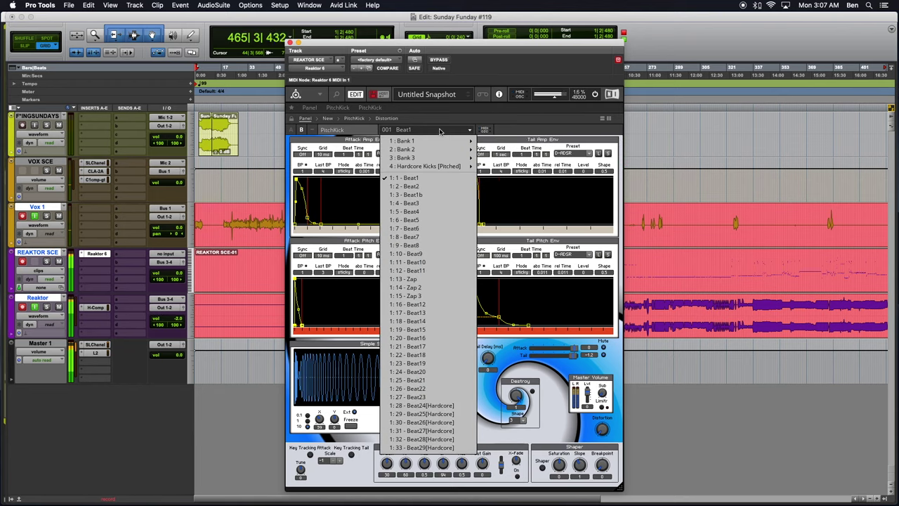
pyautogui.click(413, 186)
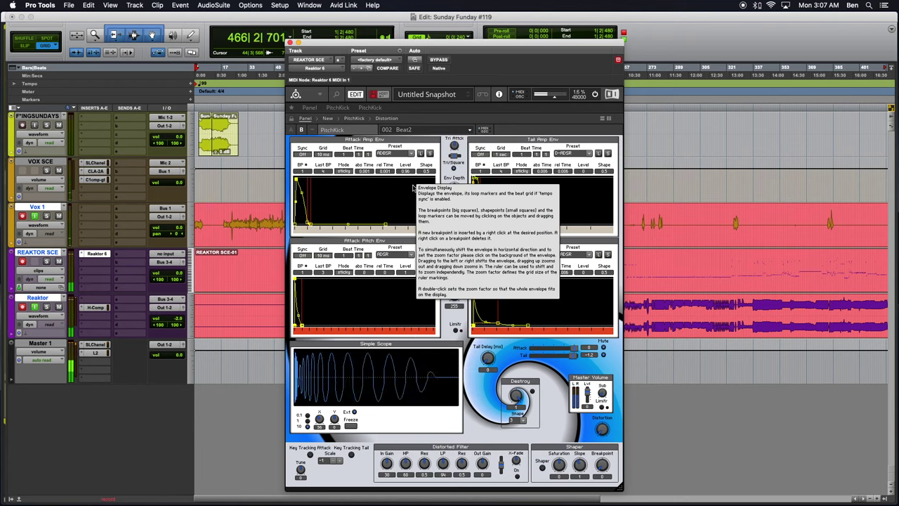
pyautogui.click(421, 129)
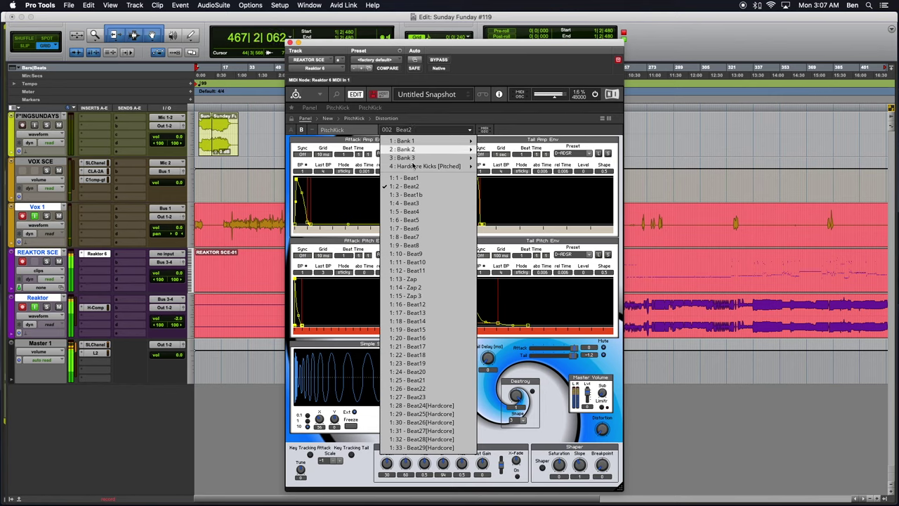
pyautogui.click(406, 194)
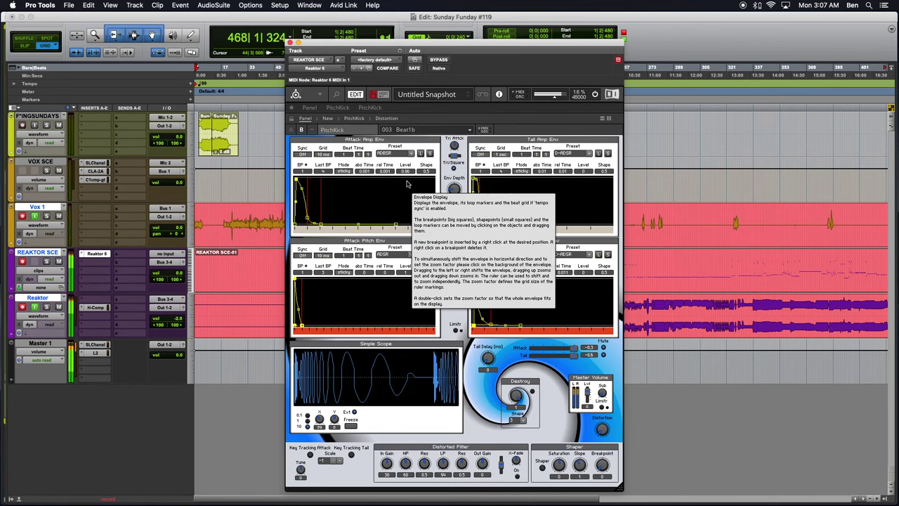
# Audition the hardcore snapshots Beat24, Beat25, Beat26 and Beat27 from Bank 1 one after another
pyautogui.click(421, 129)
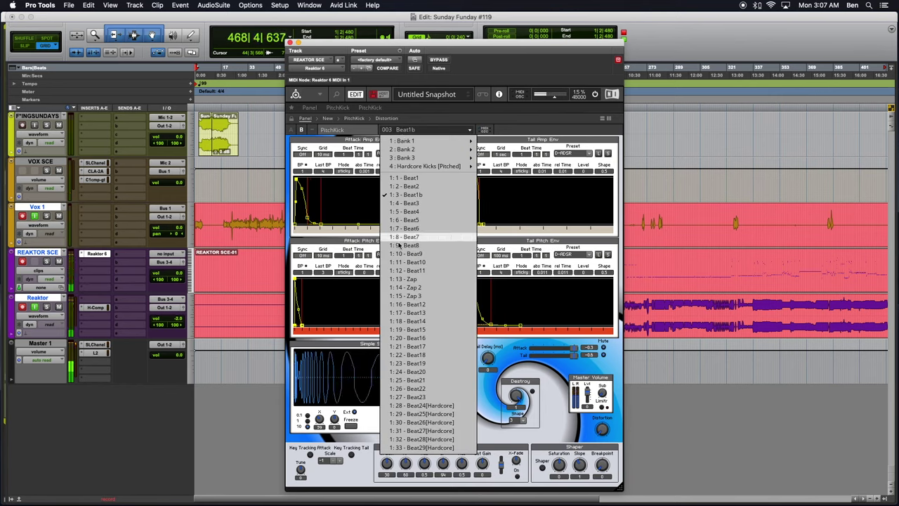
pyautogui.click(425, 405)
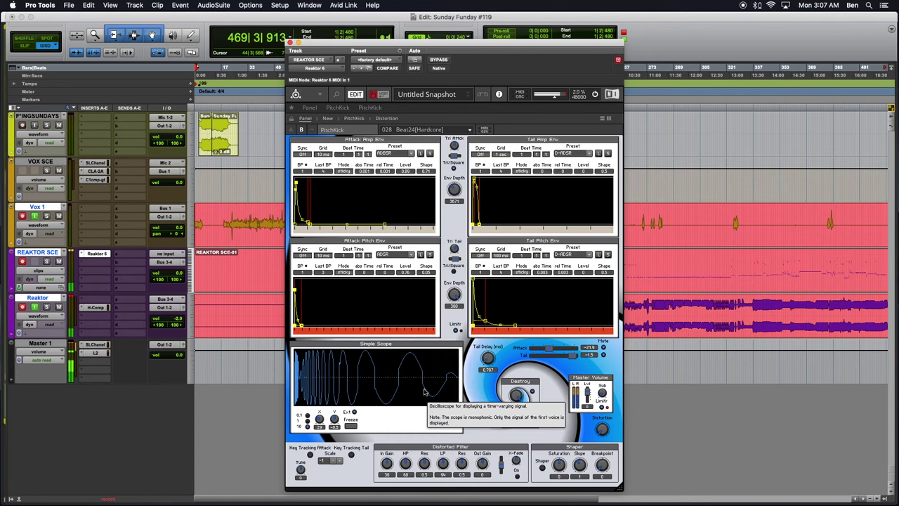
pyautogui.click(421, 129)
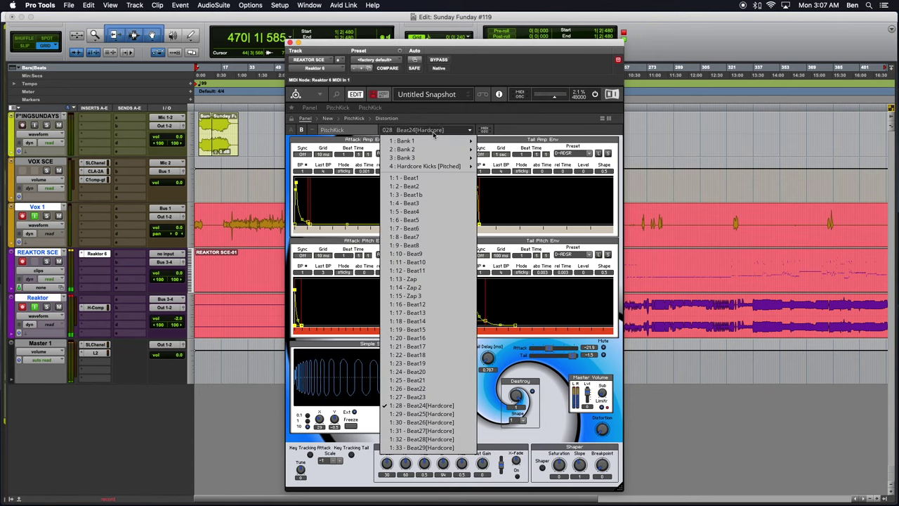
pyautogui.click(421, 413)
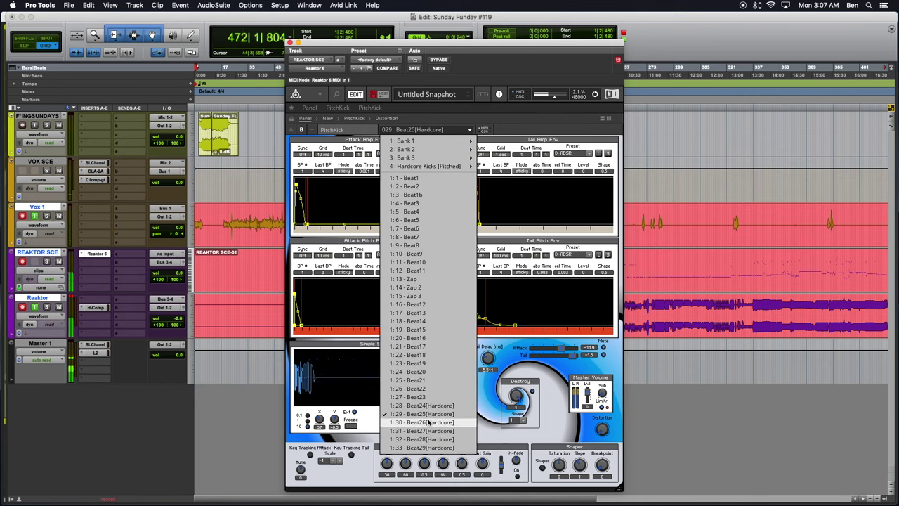
pyautogui.click(428, 422)
pyautogui.click(418, 130)
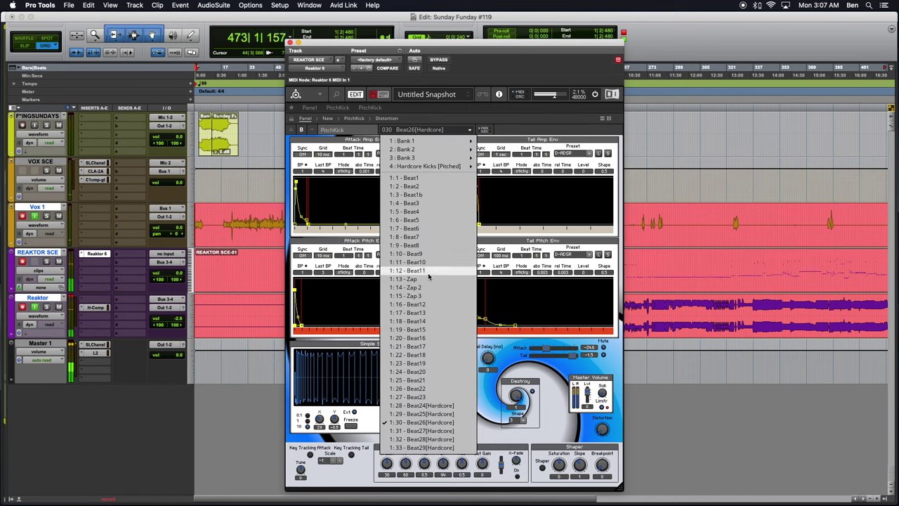
pyautogui.click(418, 430)
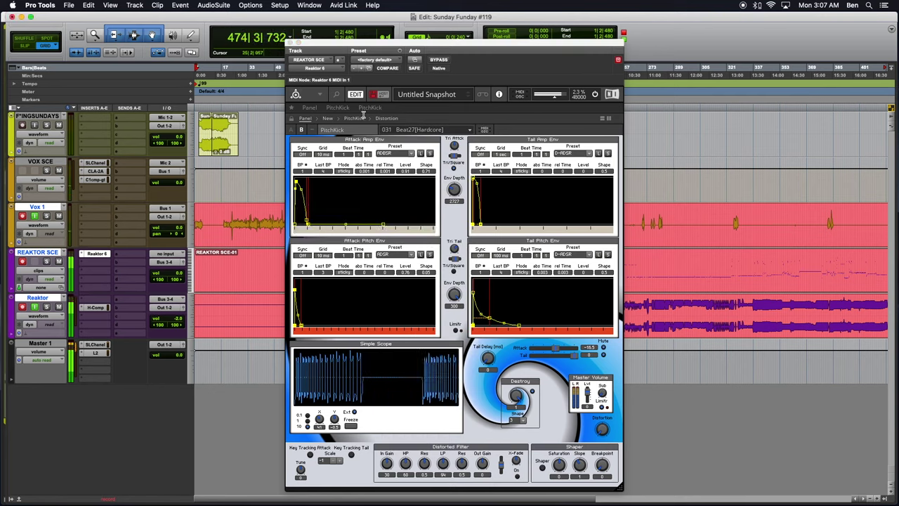
# Audition the Beat28[Hardcore] snapshot and load Beat29[Hardcore] from Bank 1
pyautogui.click(410, 132)
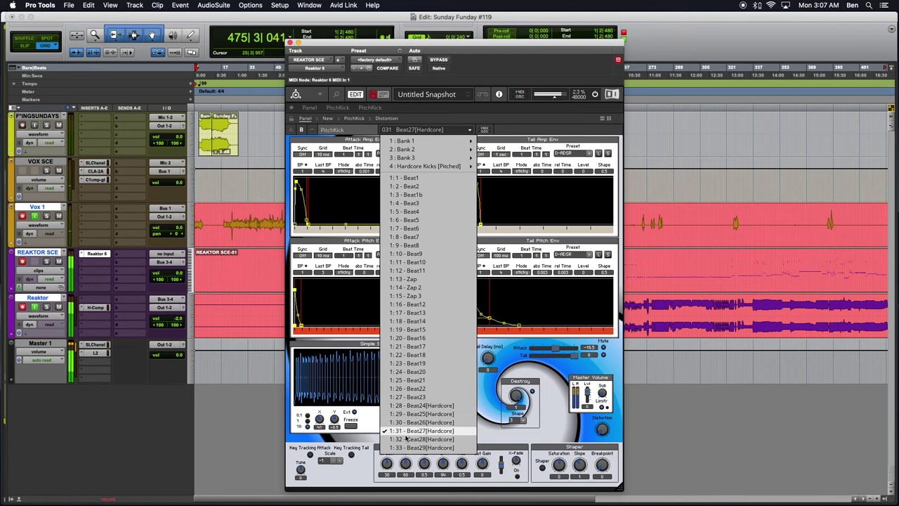
pyautogui.click(408, 439)
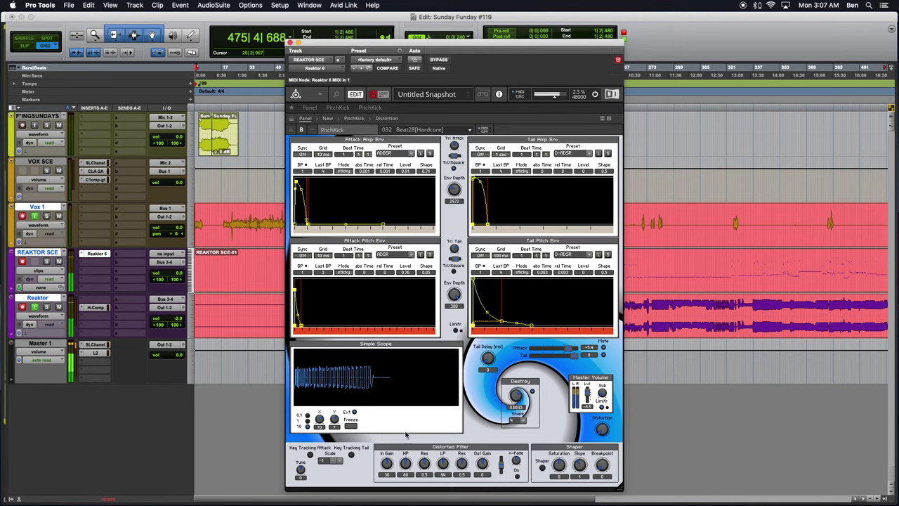
pyautogui.click(419, 131)
pyautogui.click(411, 448)
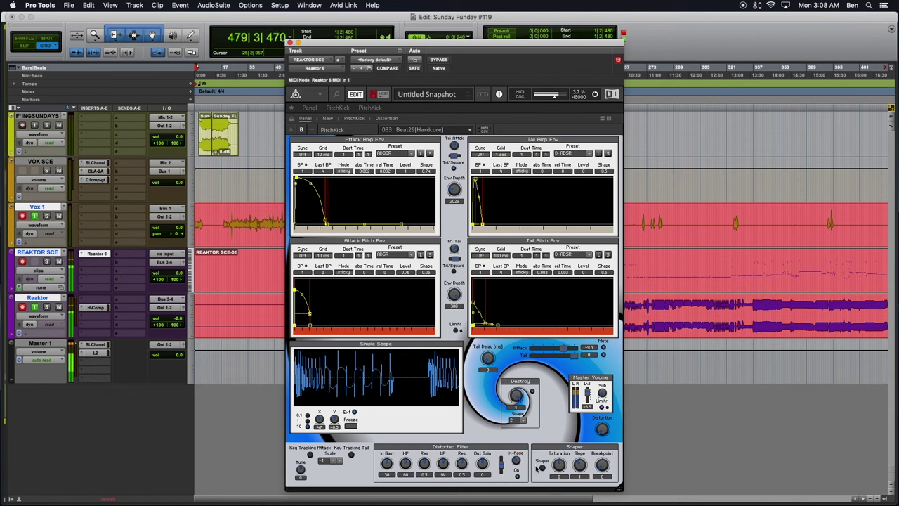
# Turn on the Shaper for Beat29[Hardcore] with Saturation at 1 and Slope at 4
pyautogui.moveTo(561, 464)
pyautogui.mouseDown()
pyautogui.moveTo(564, 491)
pyautogui.moveTo(564, 464)
pyautogui.mouseUp()
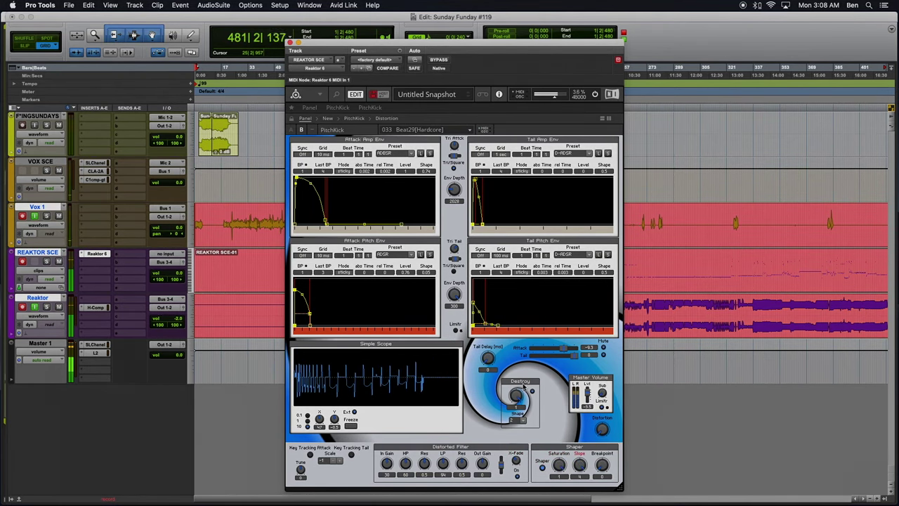
# Lower the Destroy amount of Beat29[Hardcore] to about 0.23 and reduce the master volume level
pyautogui.moveTo(516, 431)
pyautogui.mouseDown()
pyautogui.moveTo(517, 411)
pyautogui.moveTo(518, 443)
pyautogui.mouseUp()
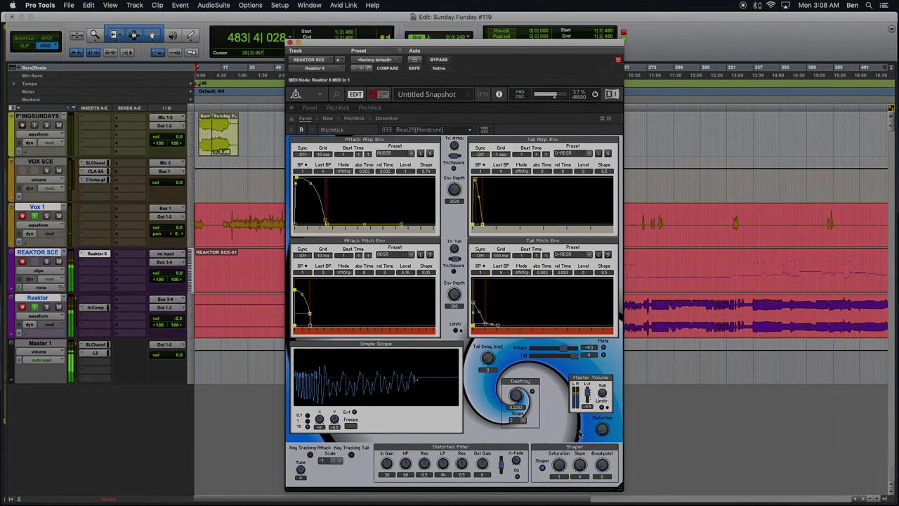
pyautogui.moveTo(587, 393); pyautogui.dragTo(588, 399)
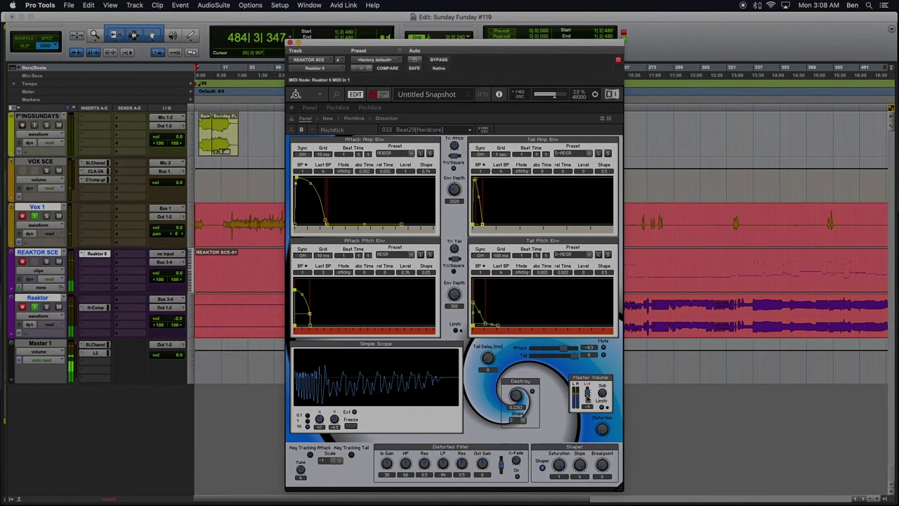